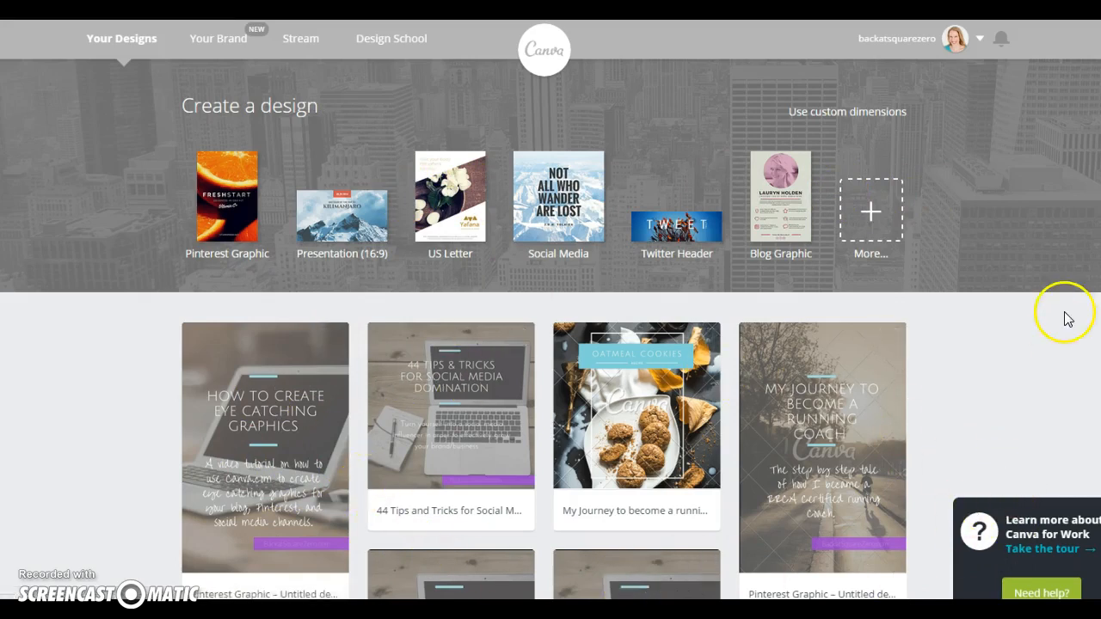
Step: Look through the gallery of existing designs down to its oldest entries and return to the design types
scroll(550, 329, down, 6)
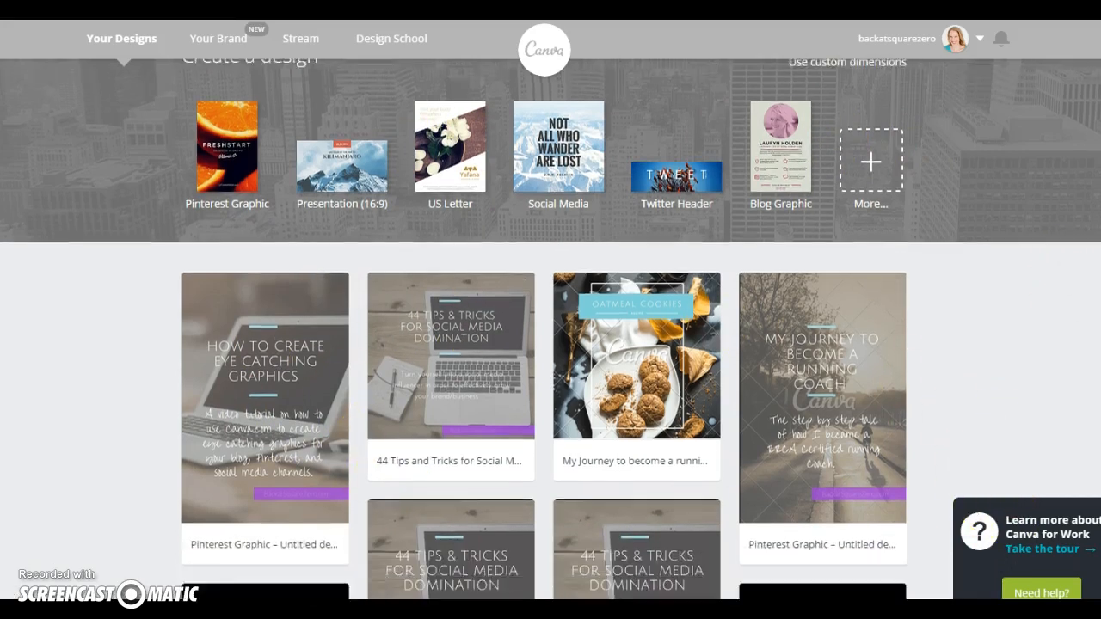
scroll(550, 329, down, 10)
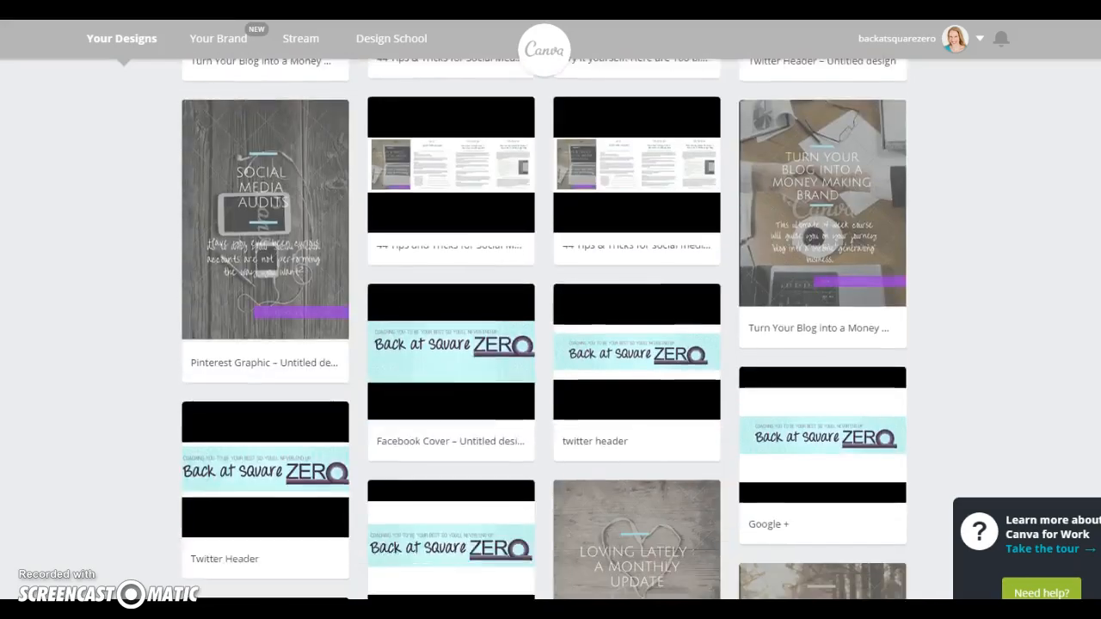
scroll(551, 329, down, 15)
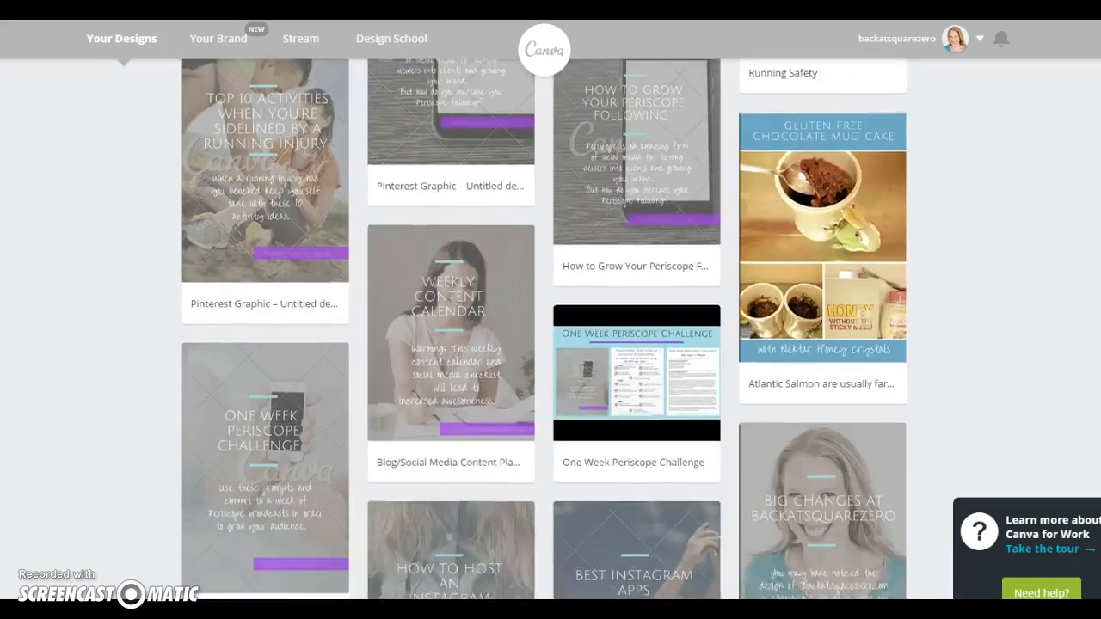
scroll(550, 329, down, 1)
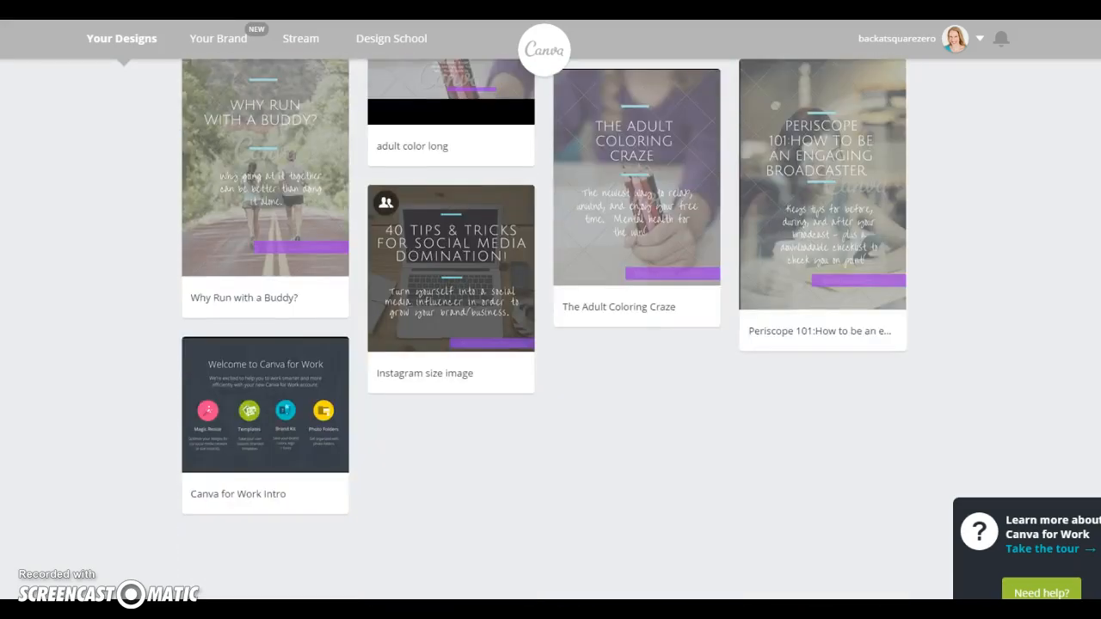
scroll(550, 329, down, 20)
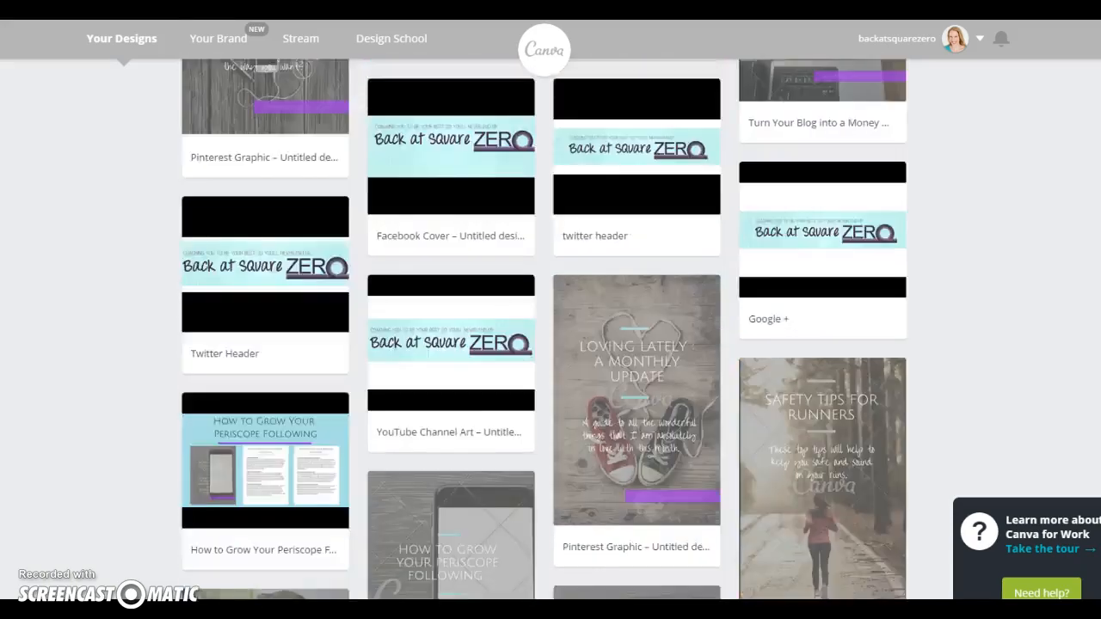
scroll(551, 329, up, 5)
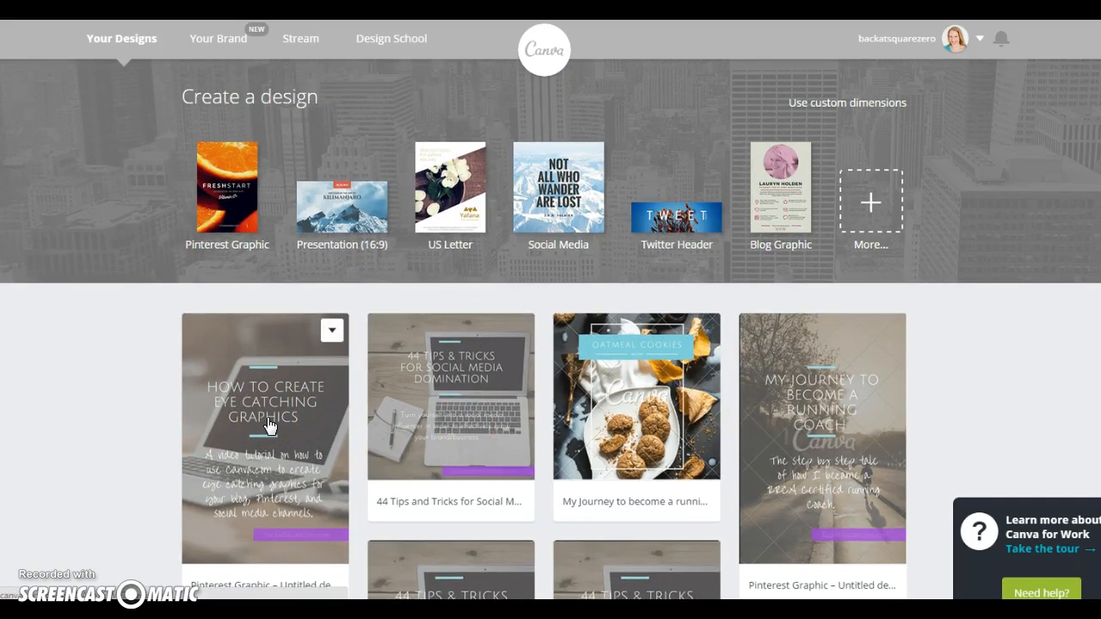
Step: Expand the full list of design types, review its categories and create a new Pinterest Graphic
click(870, 213)
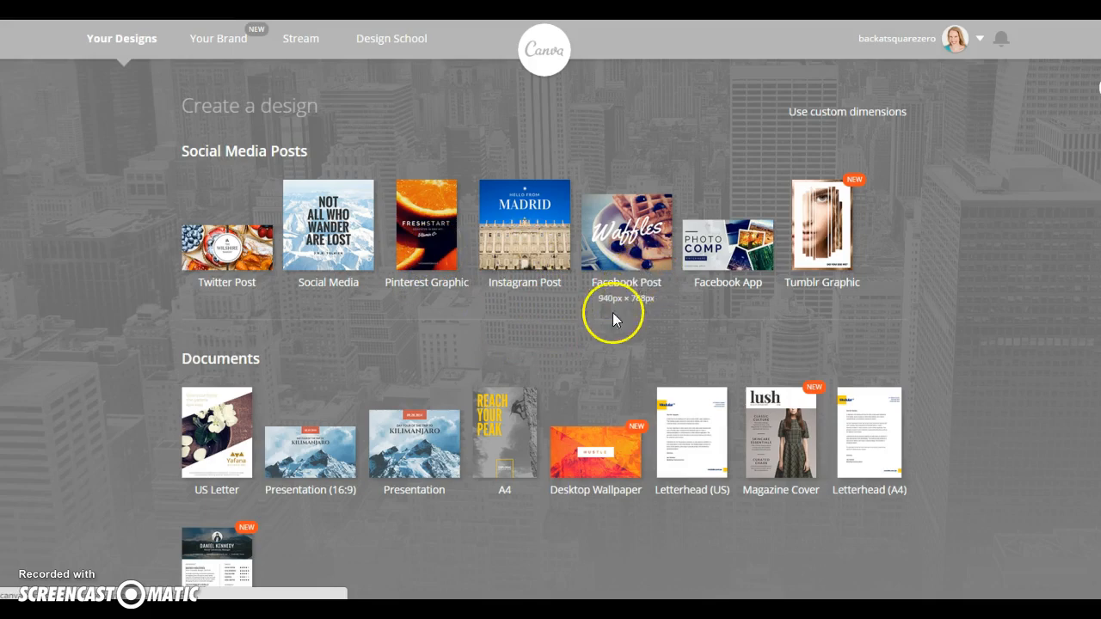
scroll(610, 318, down, 5)
scroll(609, 320, down, 4)
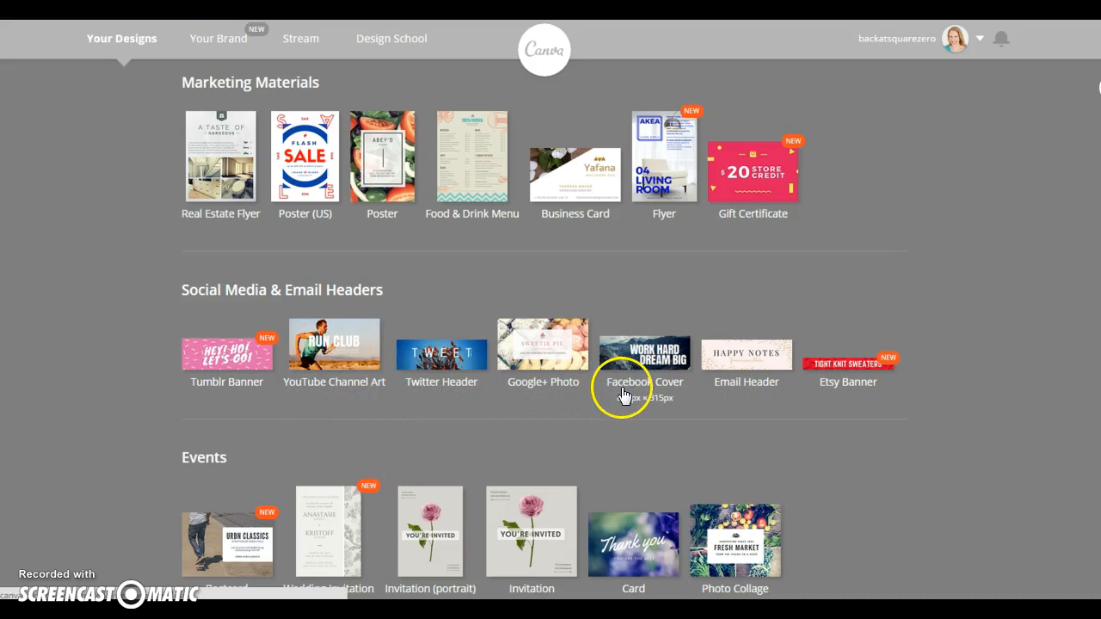
scroll(616, 398, down, 3)
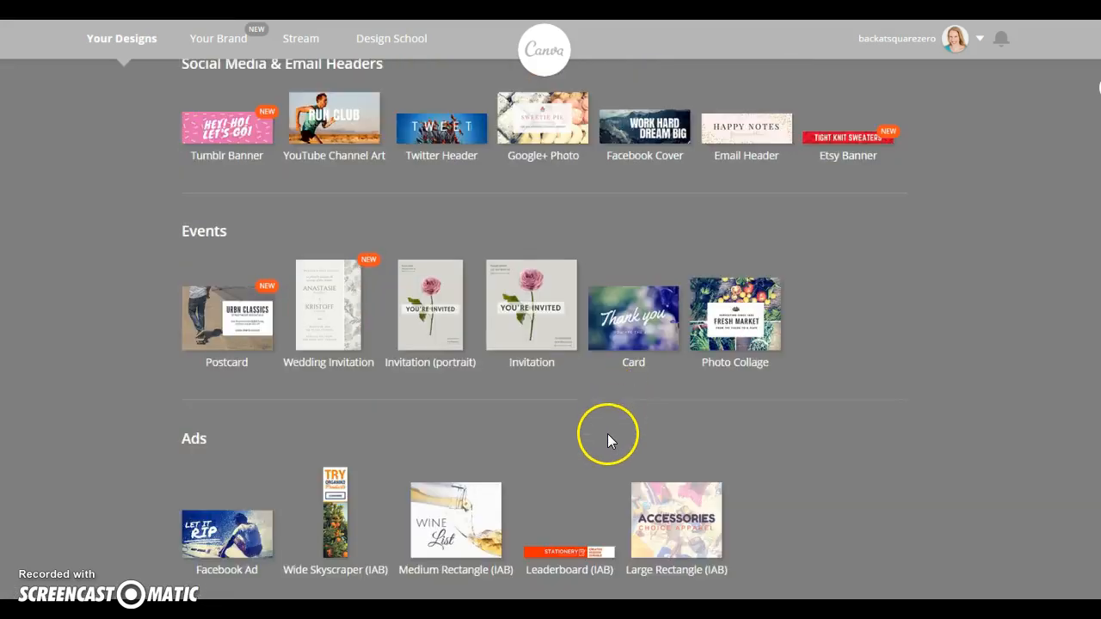
scroll(610, 439, down, 1)
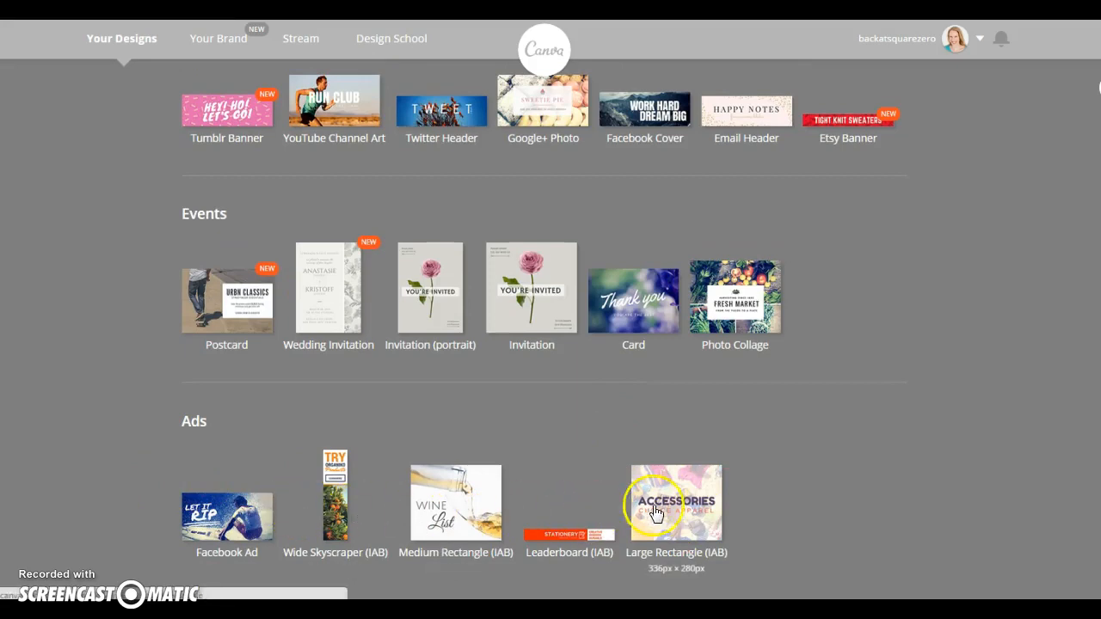
scroll(650, 512, up, 5)
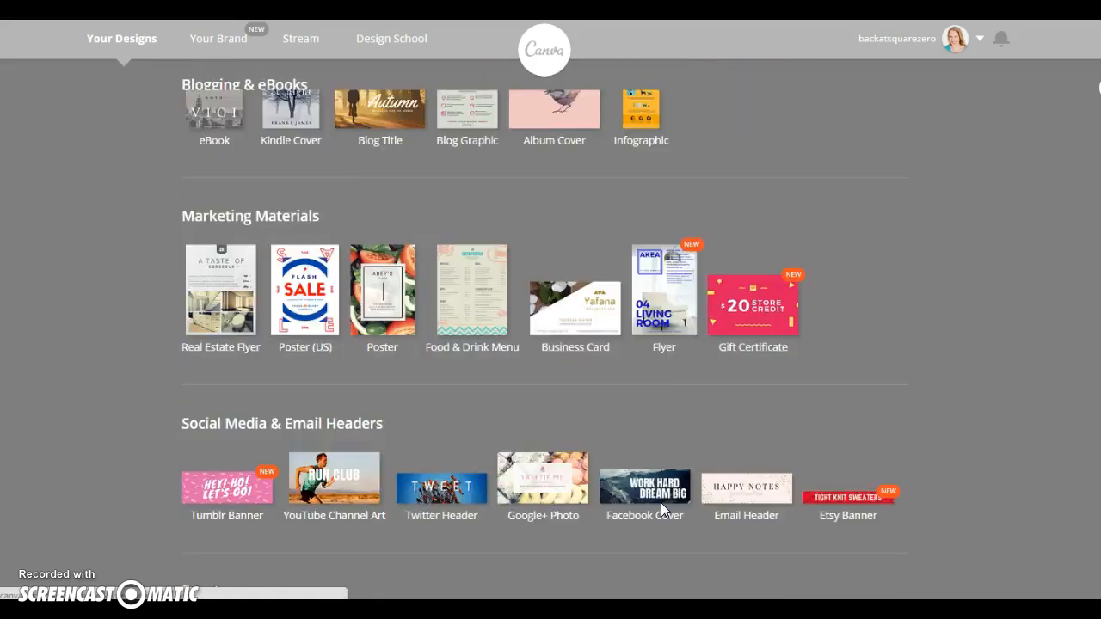
scroll(660, 502, up, 6)
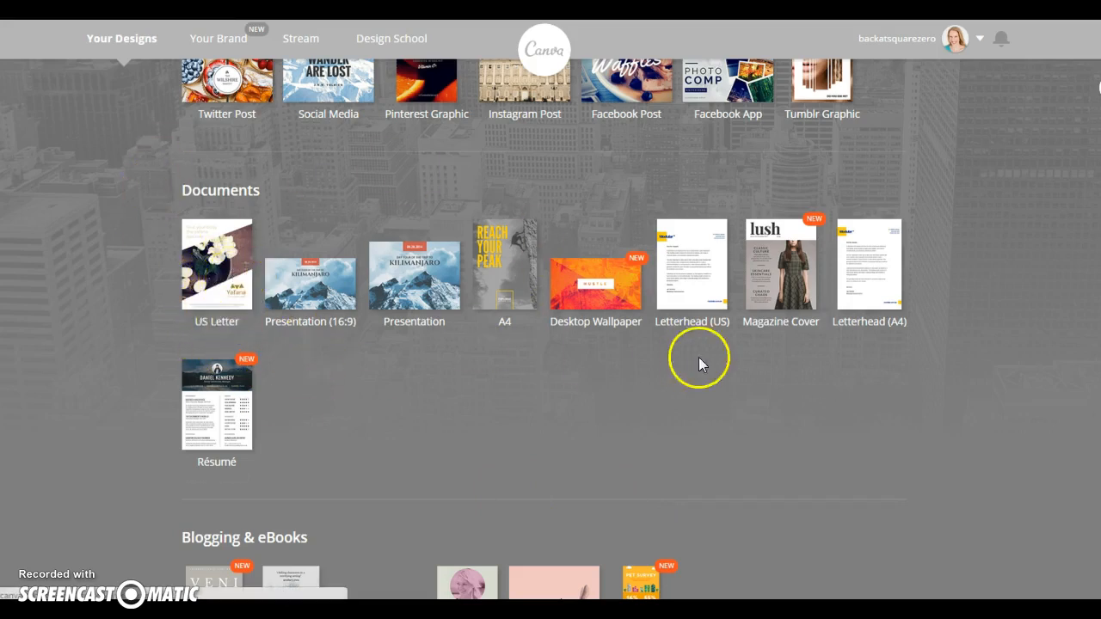
scroll(585, 409, up, 2)
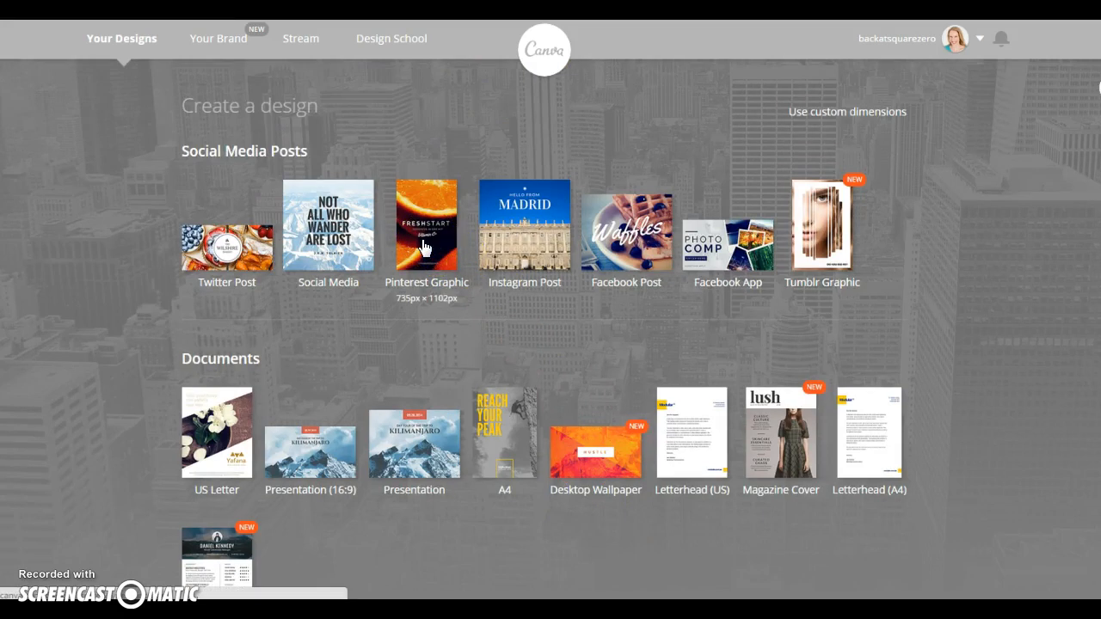
click(424, 246)
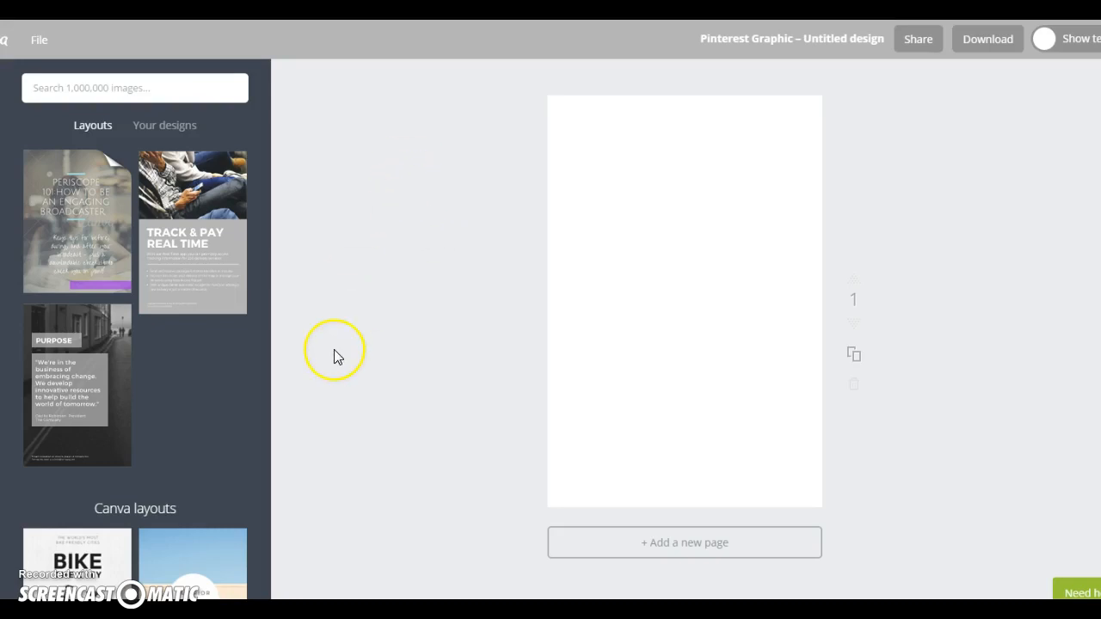
Step: Apply the free blue-and-white "The future belongs to those who believe" layout to the blank page and select its frame and background
scroll(214, 400, down, 3)
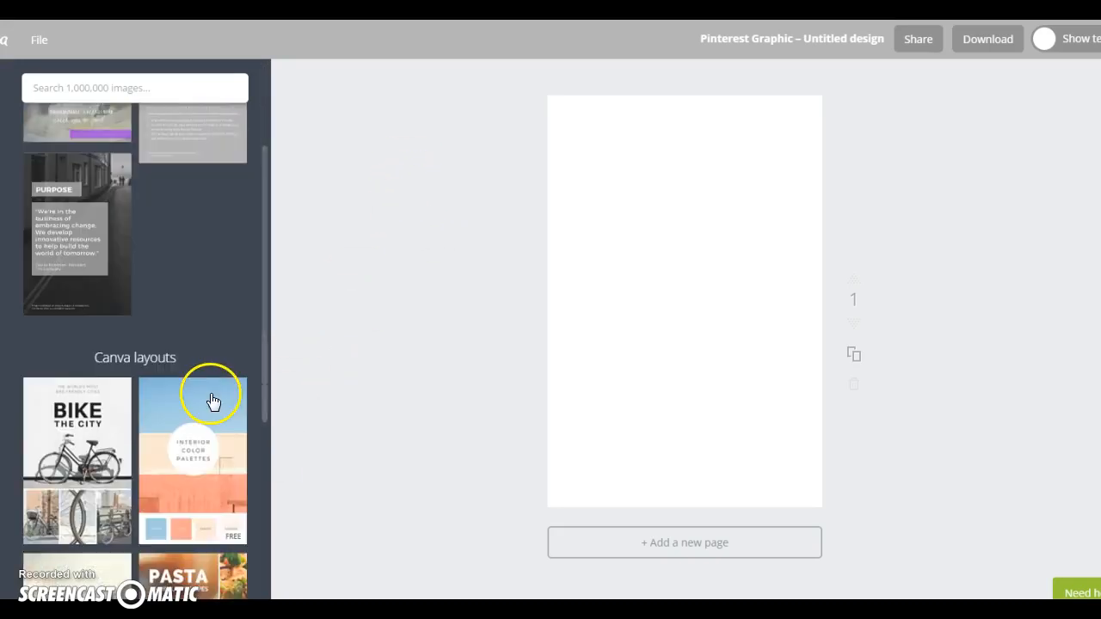
scroll(184, 381, down, 2)
scroll(184, 381, down, 6)
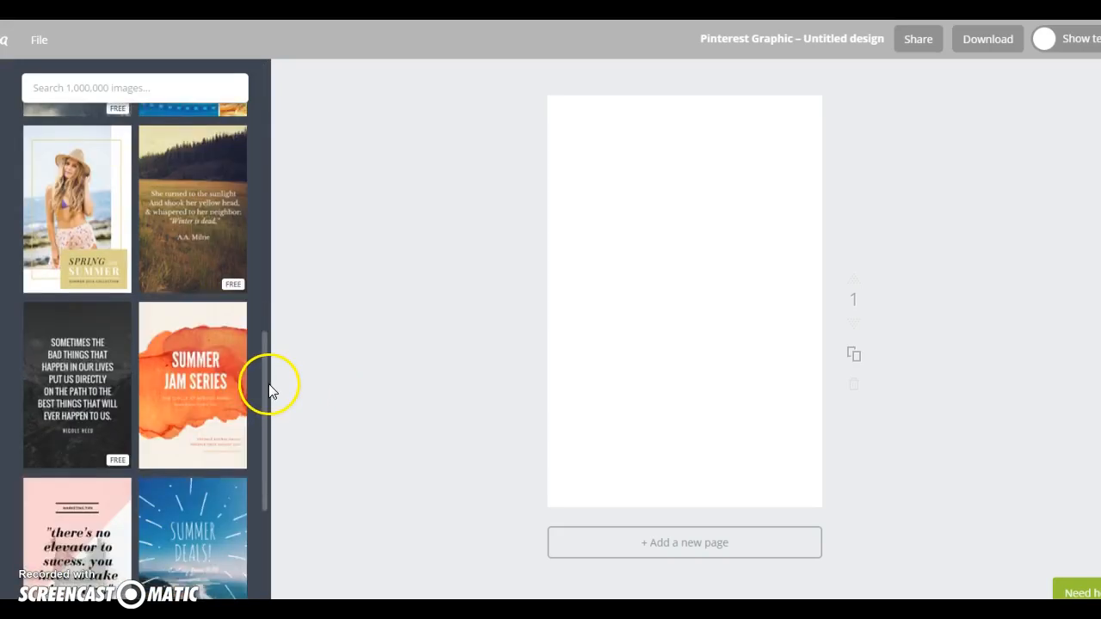
scroll(246, 394, down, 2)
scroll(248, 395, down, 5)
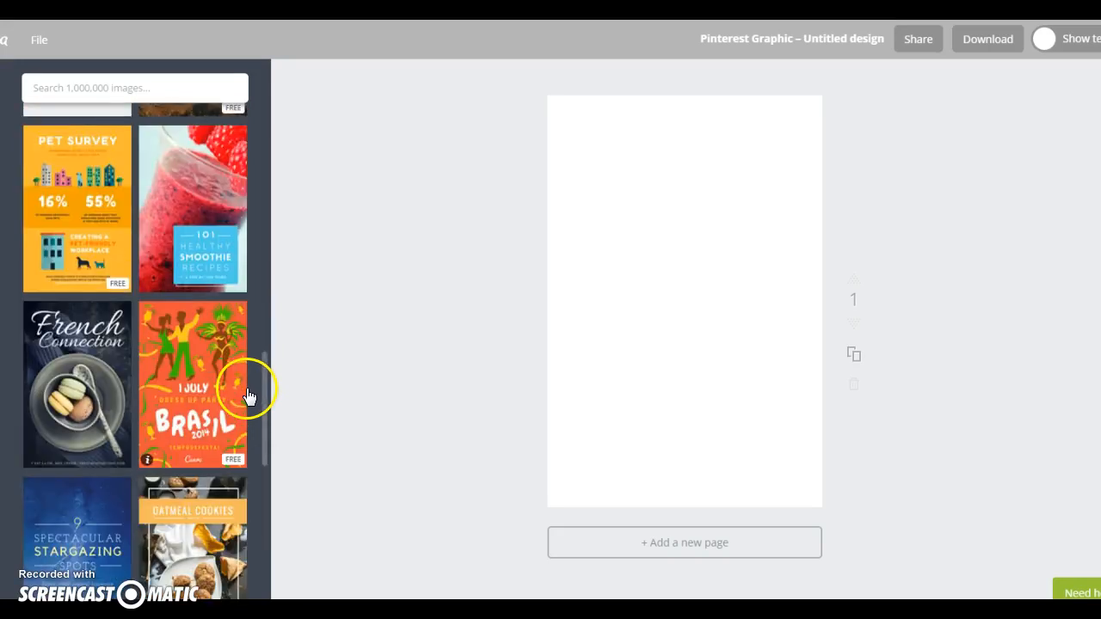
scroll(248, 400, down, 9)
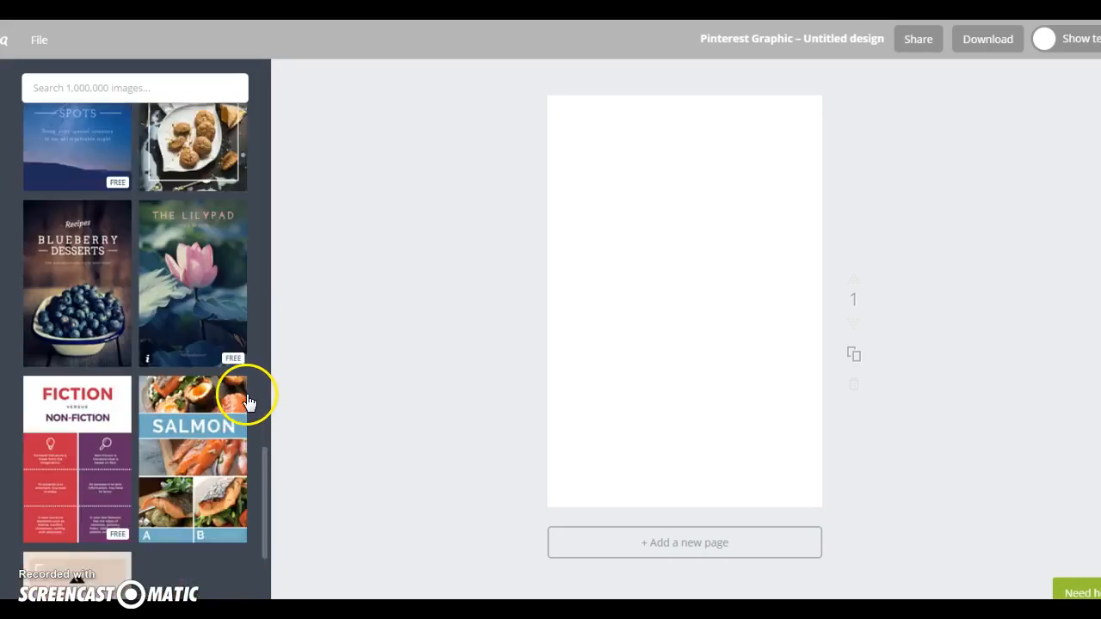
scroll(247, 404, down, 12)
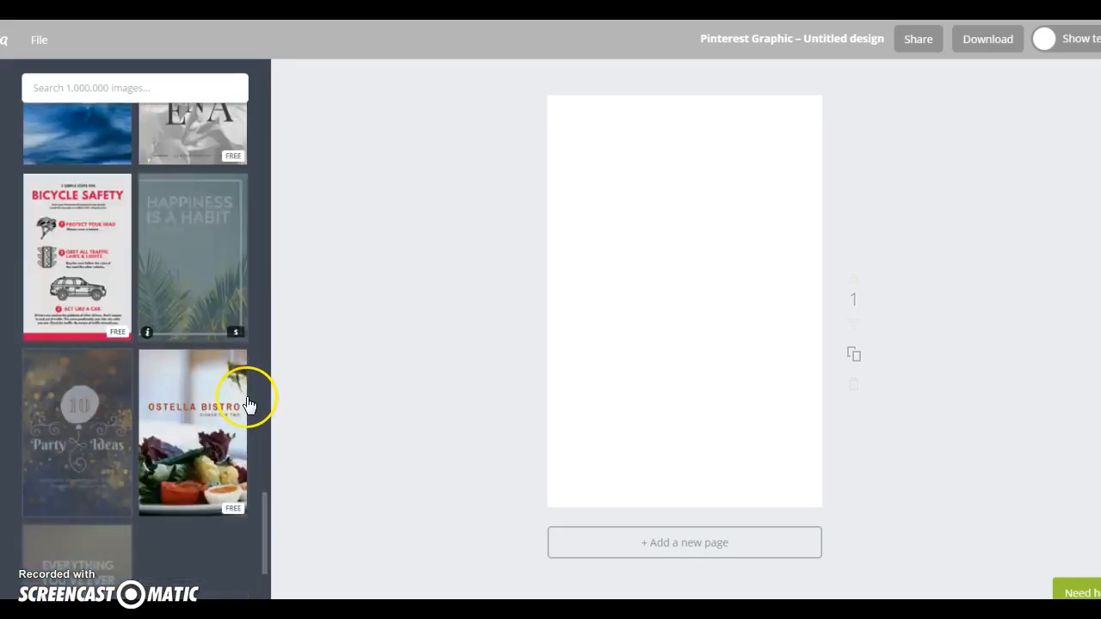
scroll(247, 409, down, 4)
scroll(250, 411, up, 2)
scroll(250, 411, down, 7)
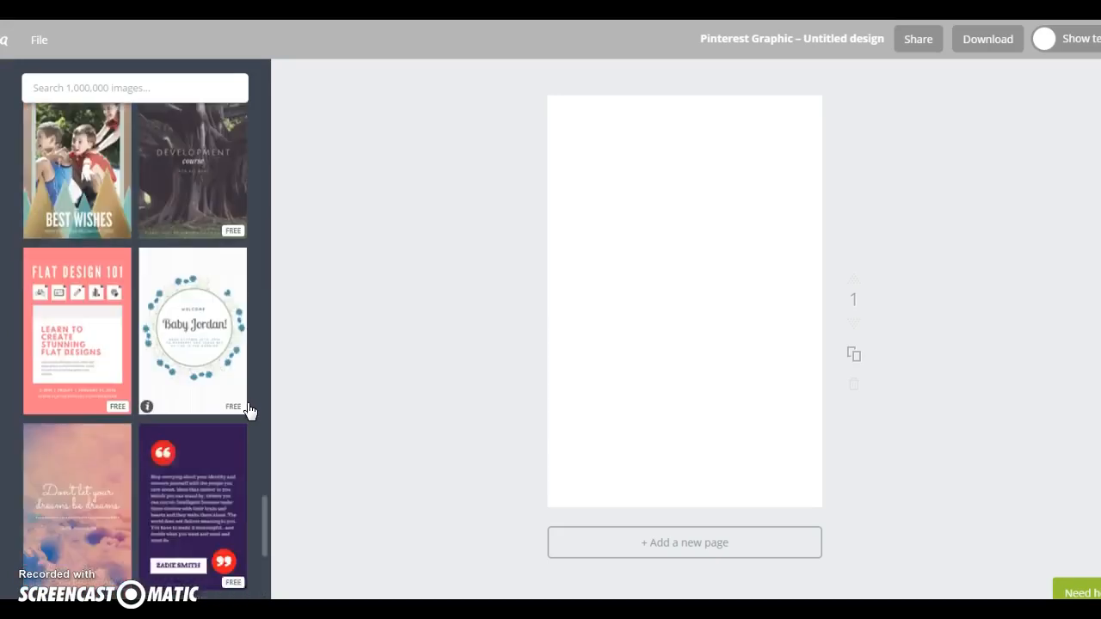
scroll(249, 411, down, 10)
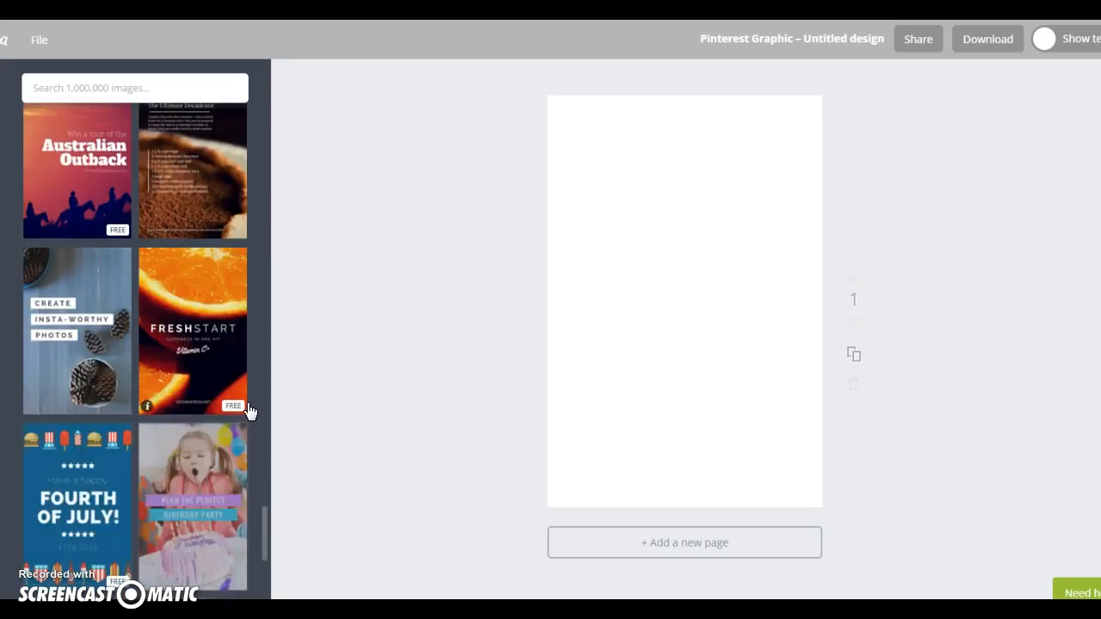
scroll(250, 411, down, 6)
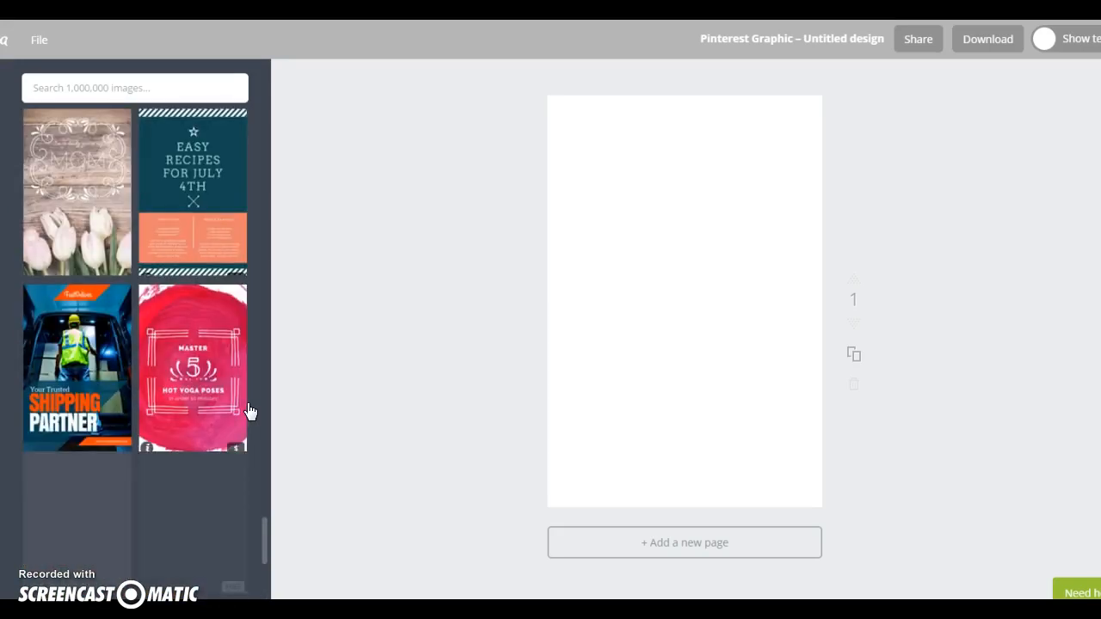
scroll(250, 411, down, 2)
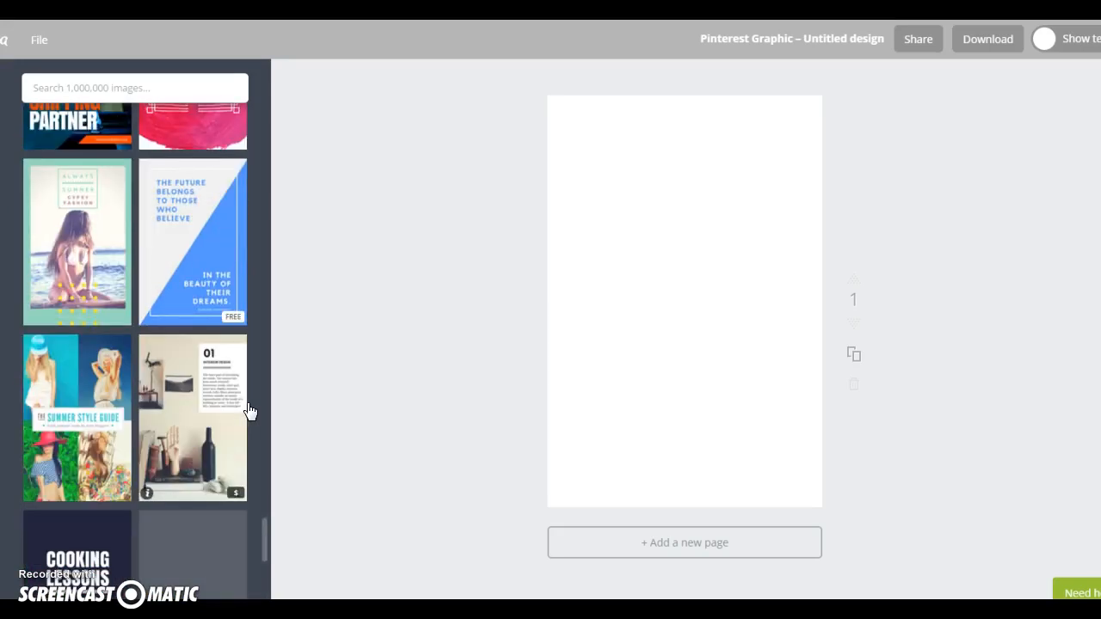
drag(192, 206, 676, 298)
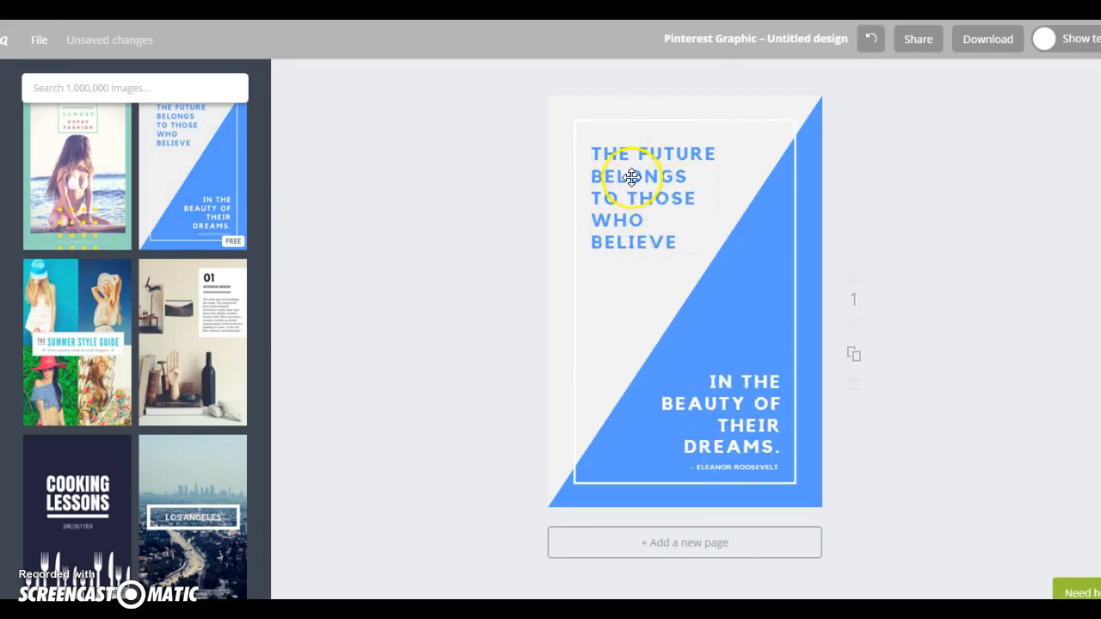
click(618, 304)
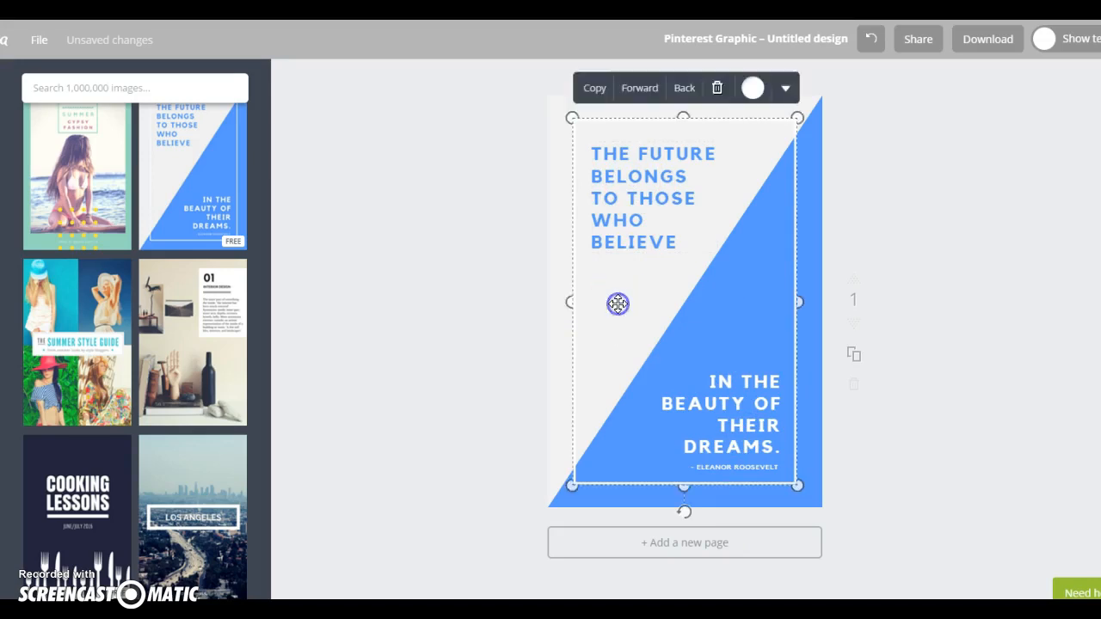
click(819, 353)
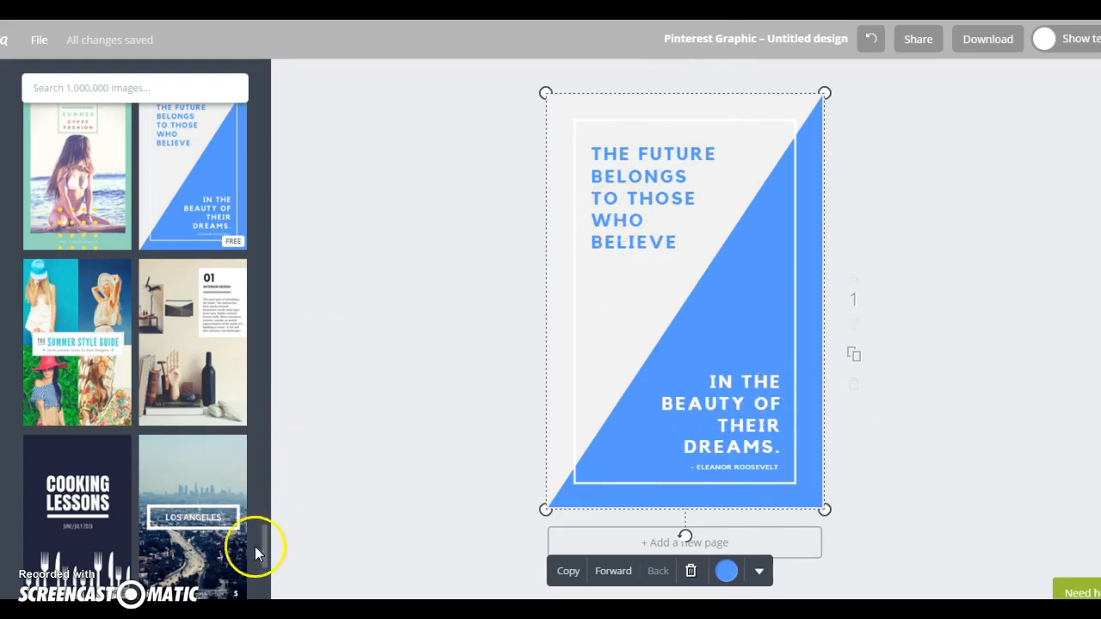
Step: Apply the Oatmeal Cookies recipe layout to the page and replace its title text with "PUMPKIN SPICE MUFFINS"
drag(264, 537, 278, 216)
drag(246, 262, 714, 295)
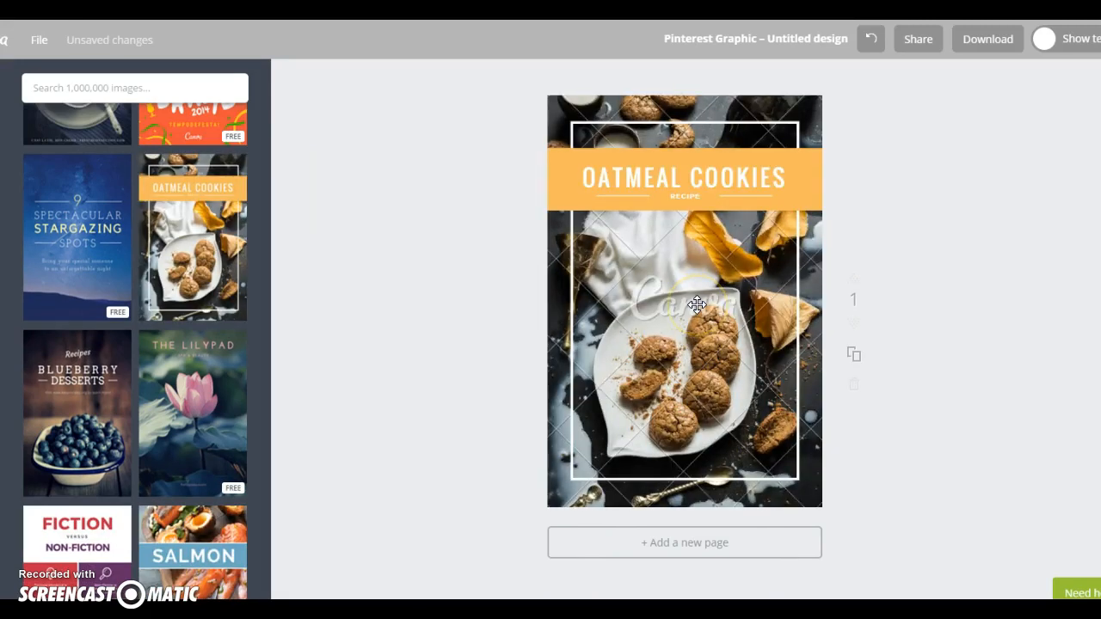
click(733, 181)
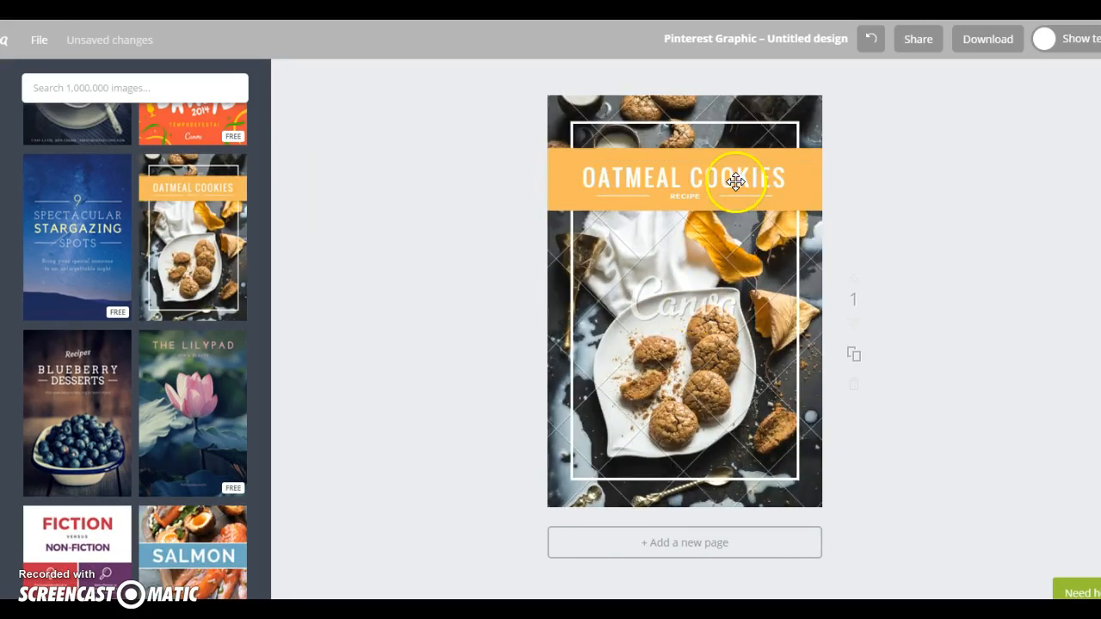
double_click(786, 178)
click(790, 179)
drag(789, 179, 585, 179)
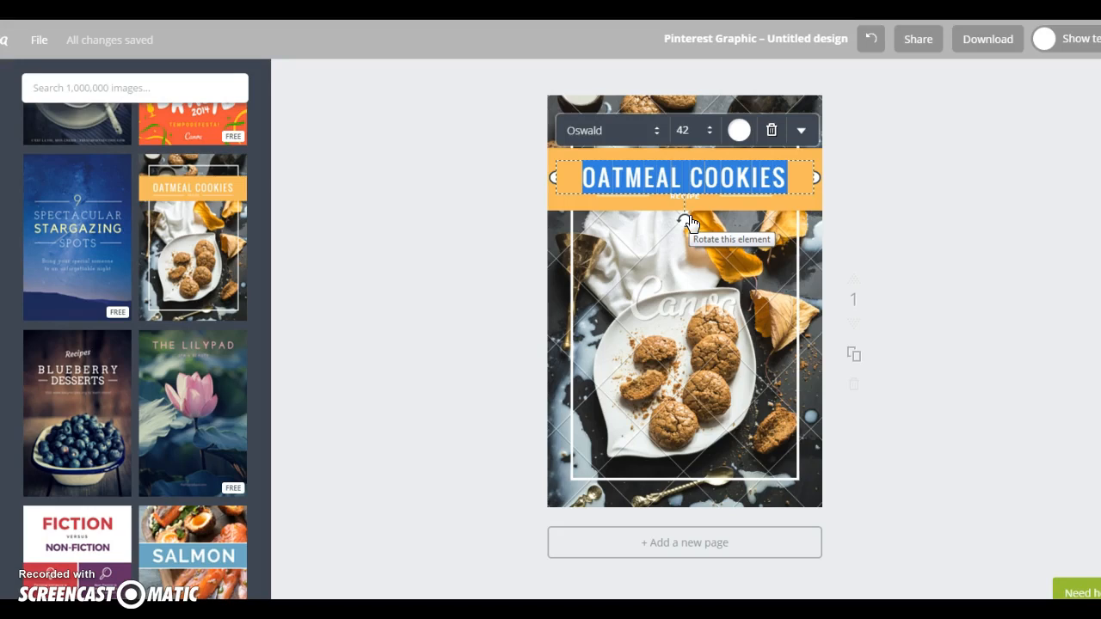
text(PUMPKIN SPICE MUFFINS)
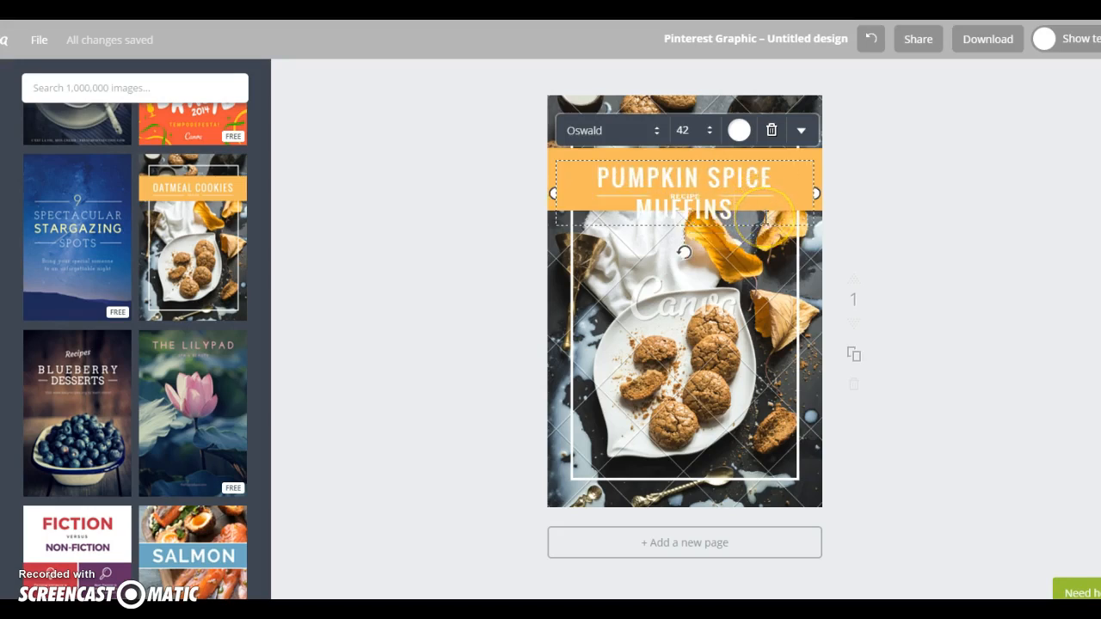
Step: Set the Pumpkin Spice Muffins title to font size 36 and change its font to Raleway
drag(732, 215, 597, 177)
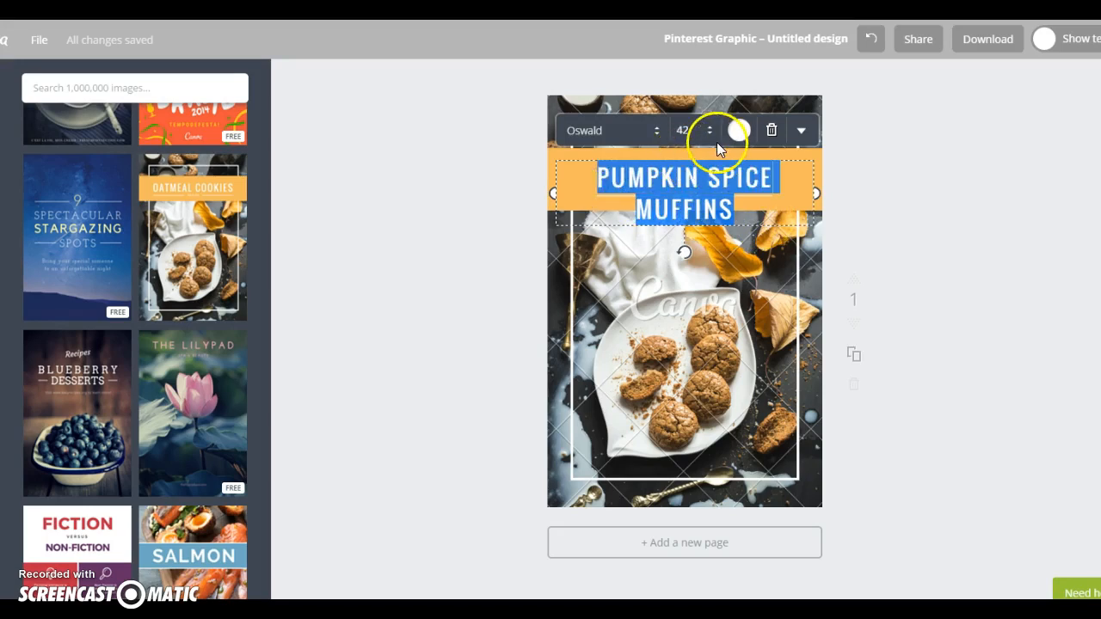
click(711, 135)
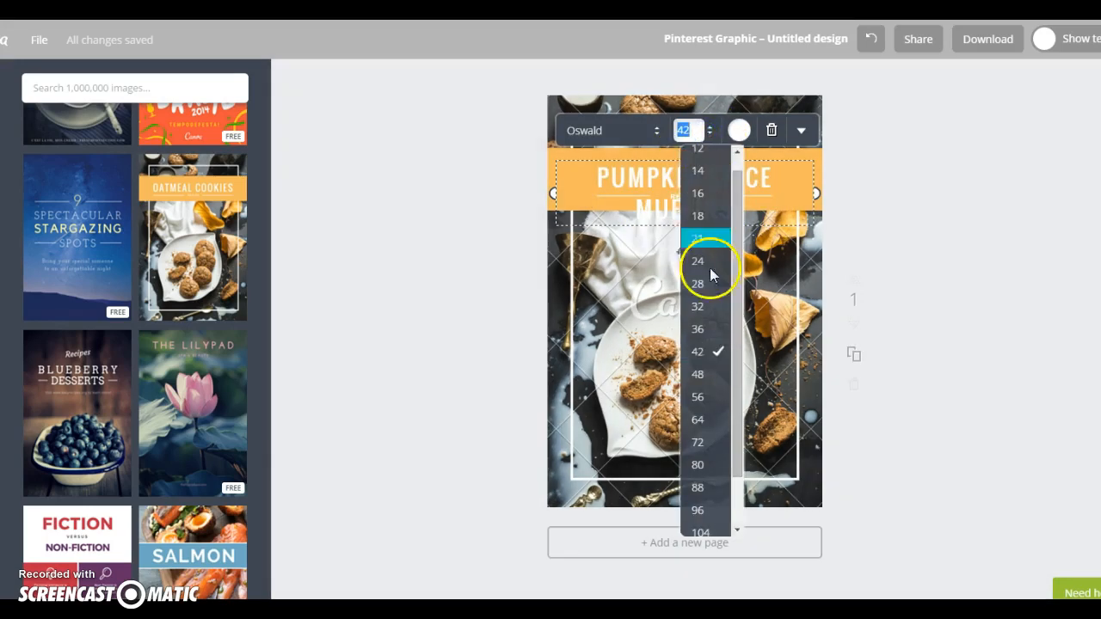
click(701, 331)
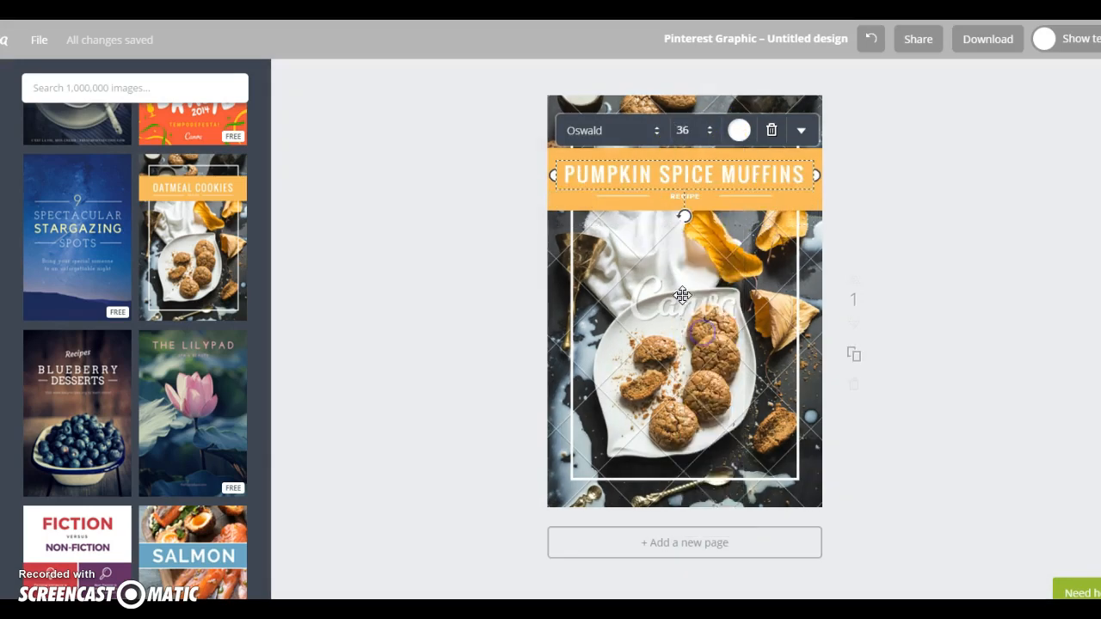
click(651, 132)
drag(811, 288, 808, 332)
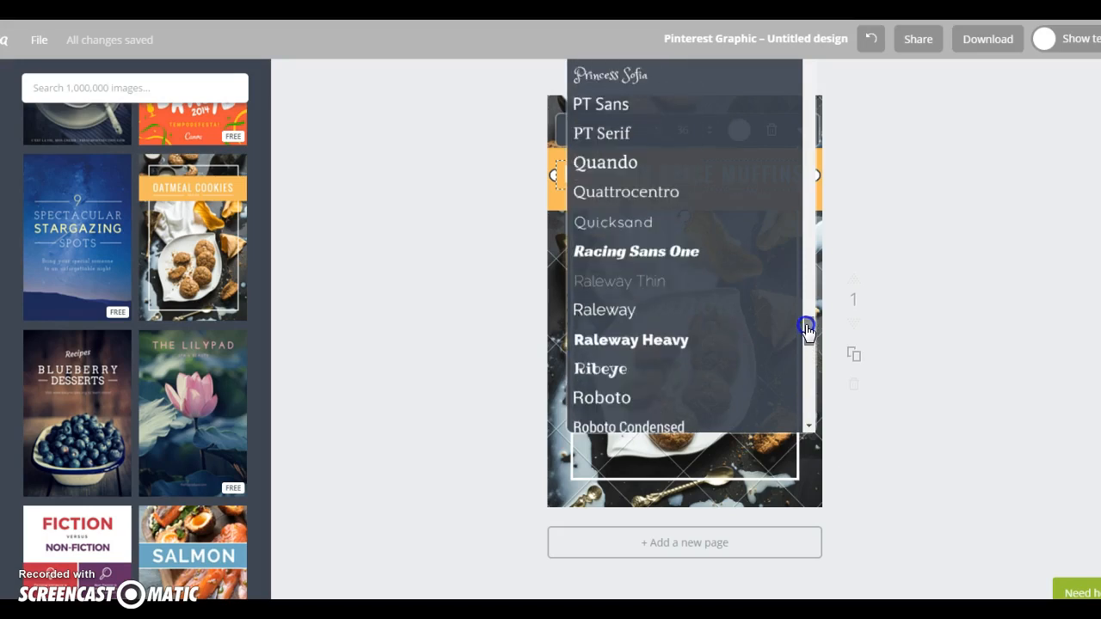
click(645, 311)
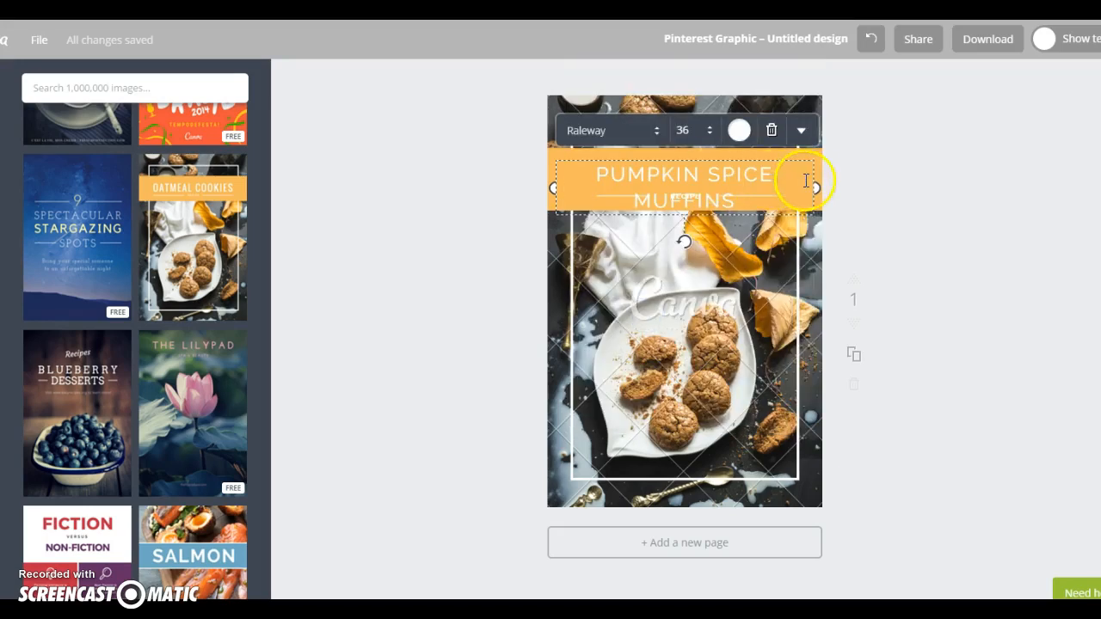
Step: Set the Pumpkin Spice Muffins title to font size 32 and deselect it
click(710, 129)
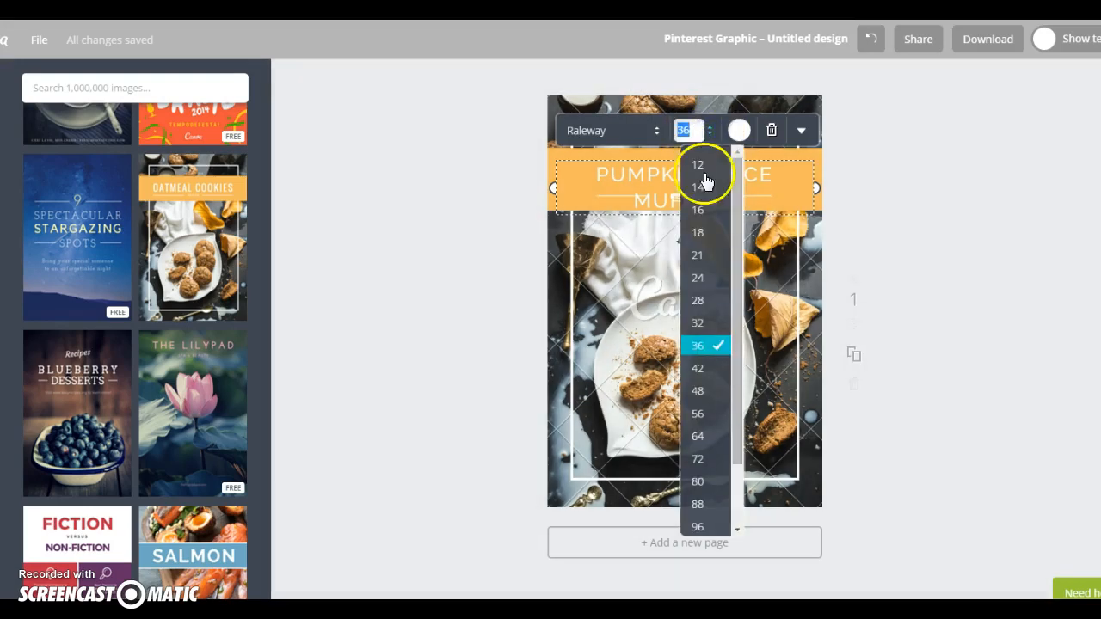
click(697, 322)
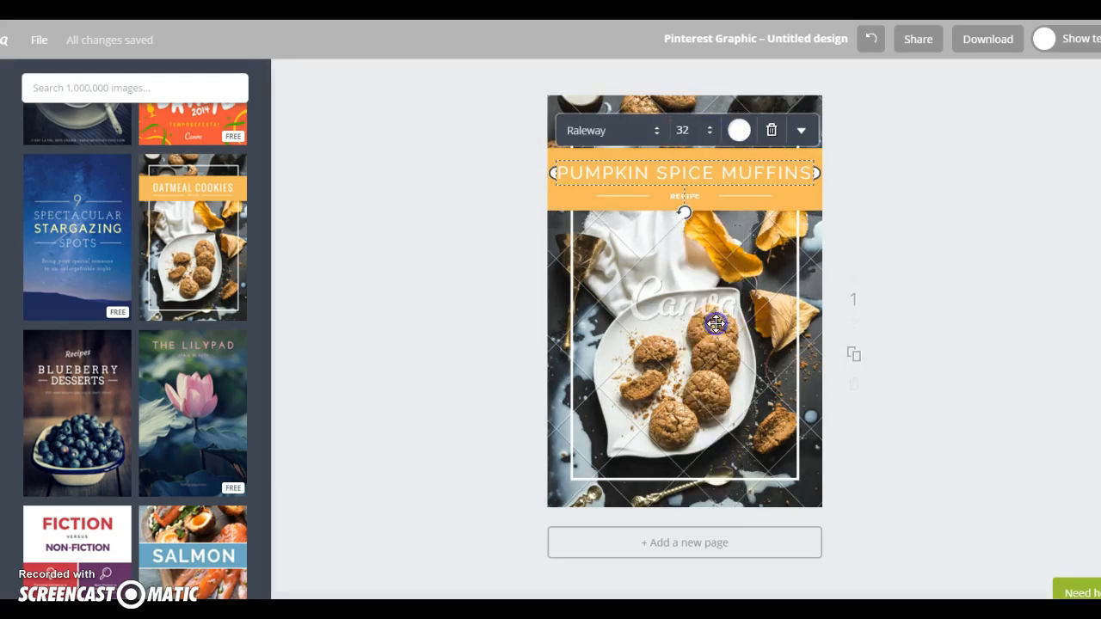
click(724, 207)
click(963, 297)
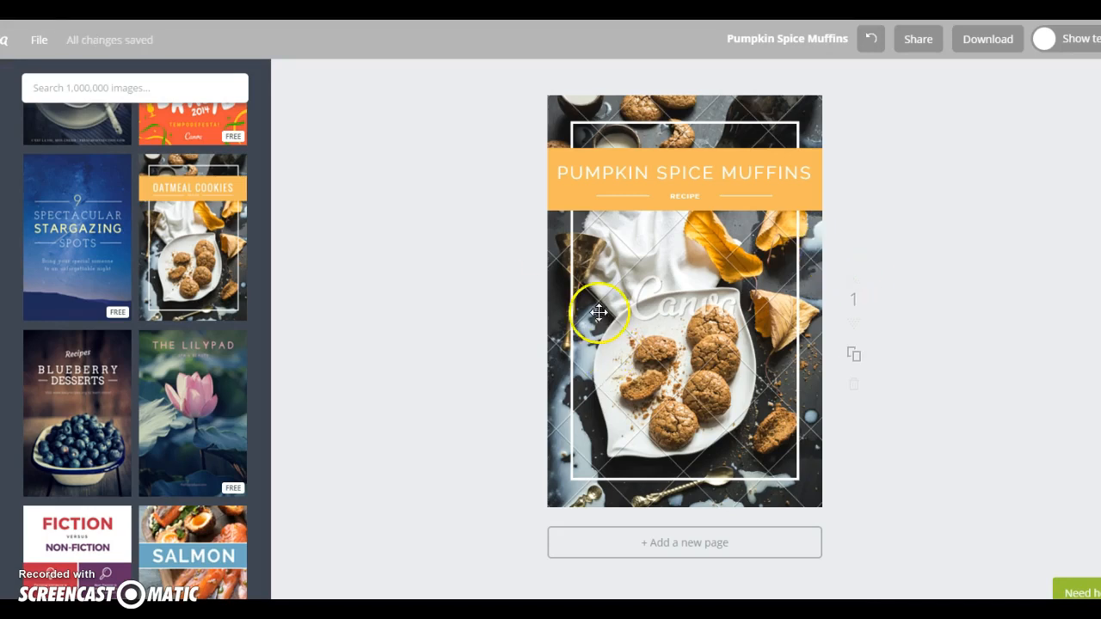
Step: Recolor the orange banner behind the title with a custom green, colour code 87d74b
click(567, 195)
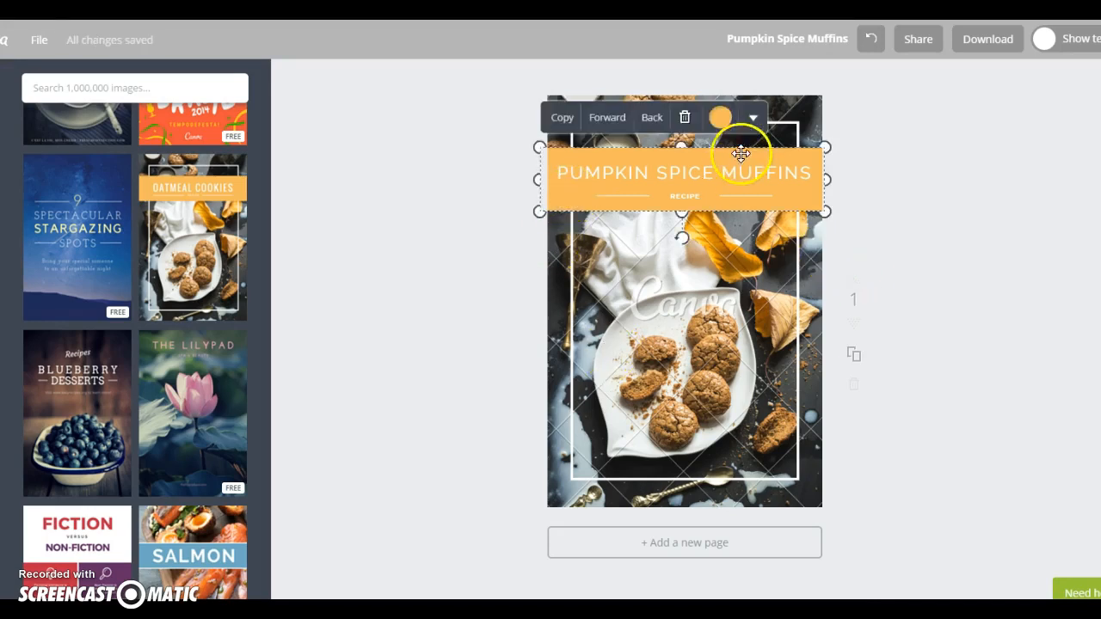
click(720, 118)
click(780, 201)
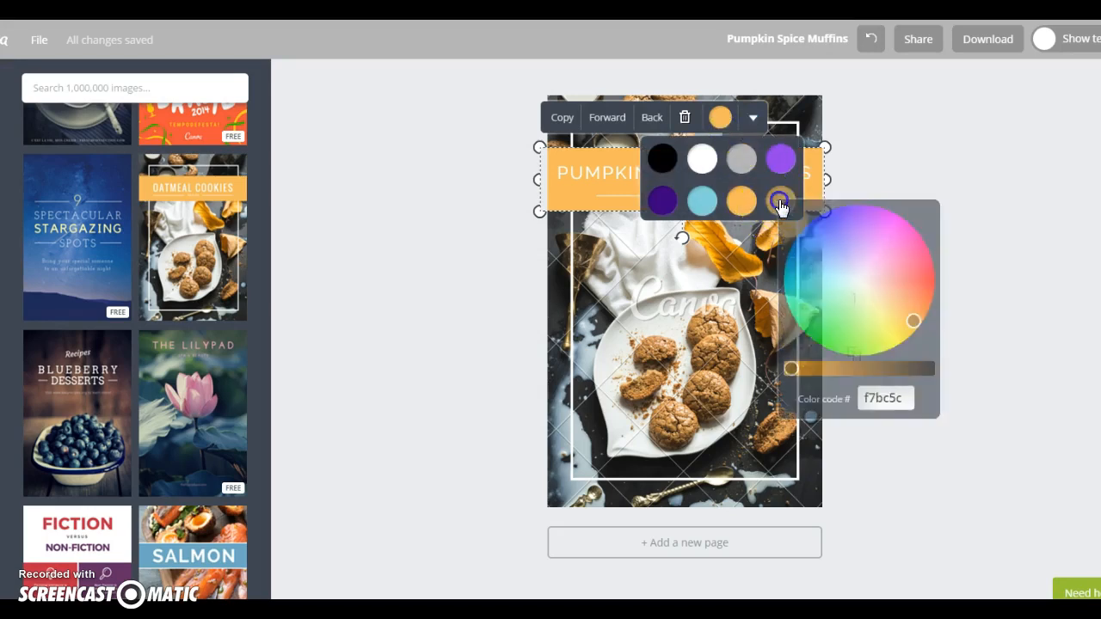
click(847, 314)
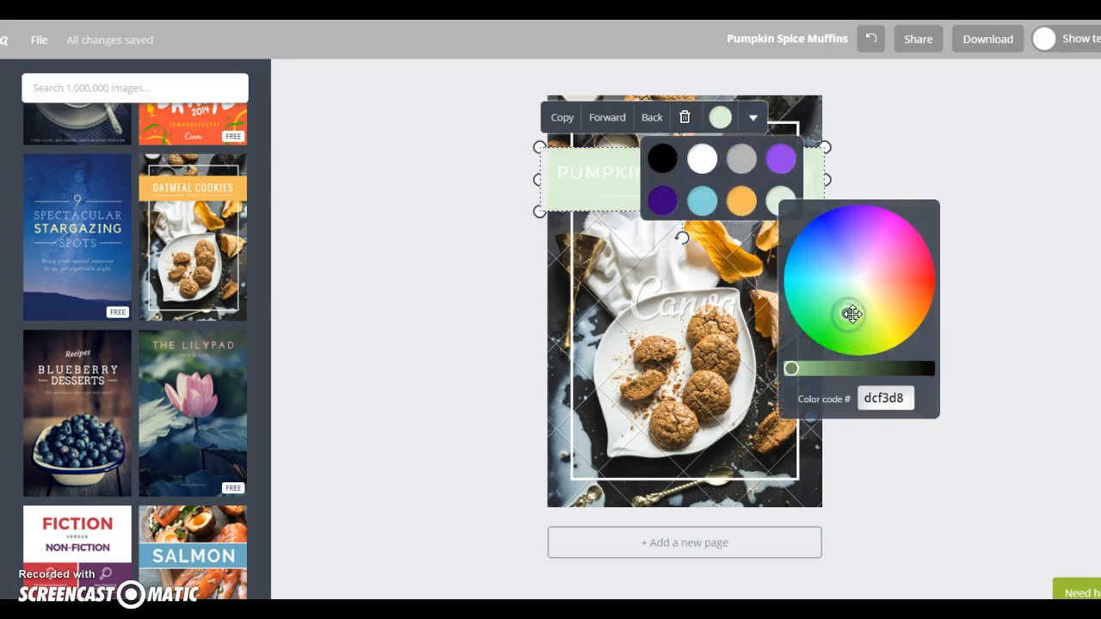
click(856, 323)
click(808, 369)
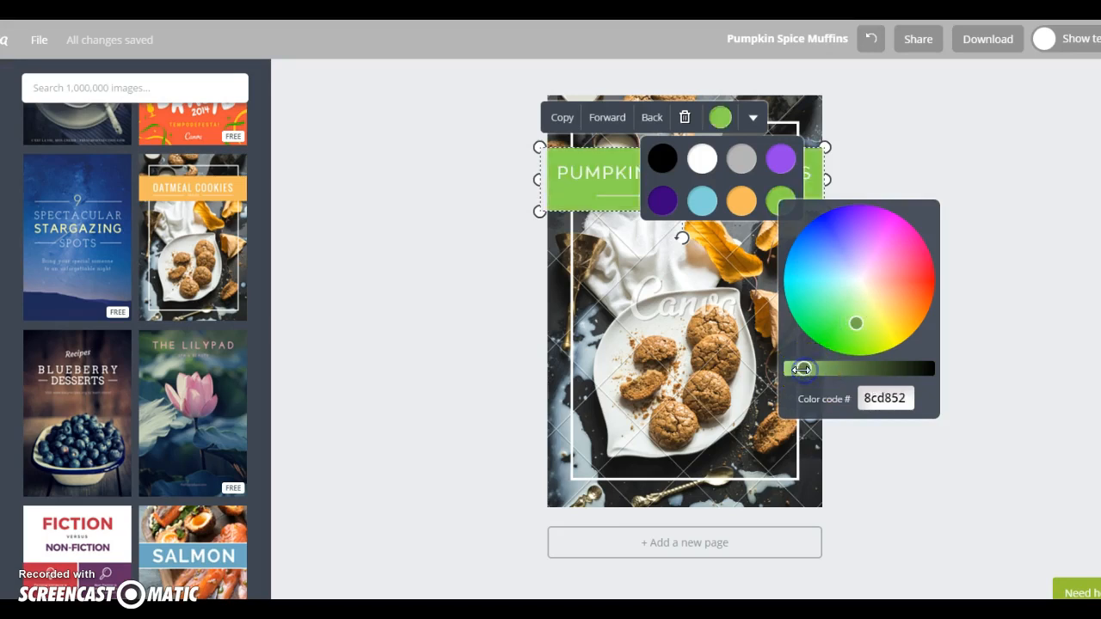
click(794, 370)
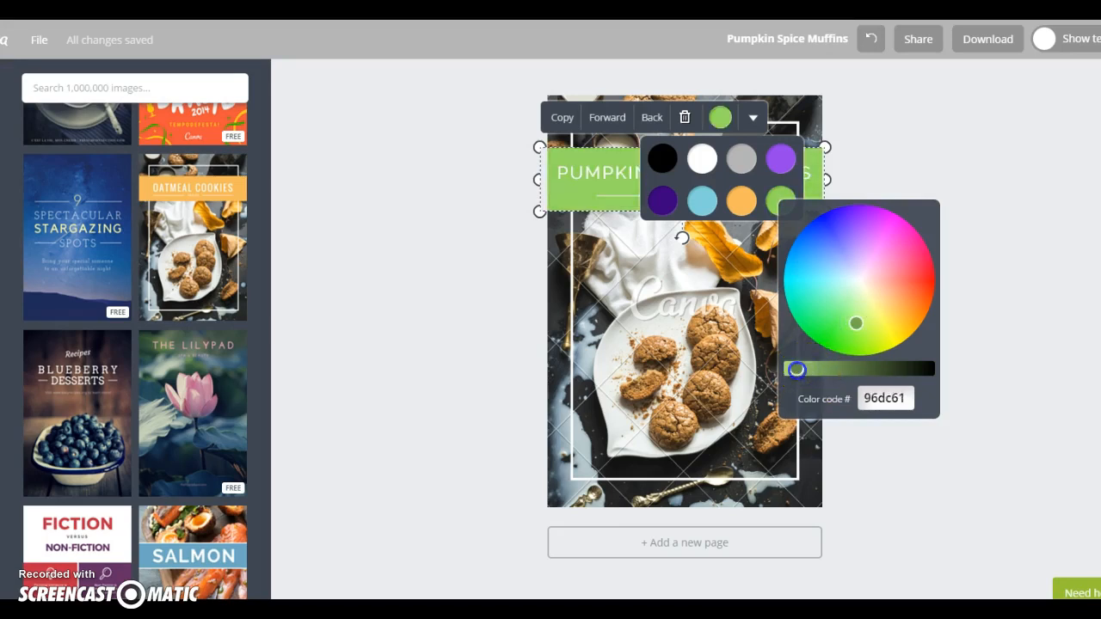
click(806, 369)
Step: Lighten the banner's custom green and shift its hue slightly toward a cooler green
click(880, 397)
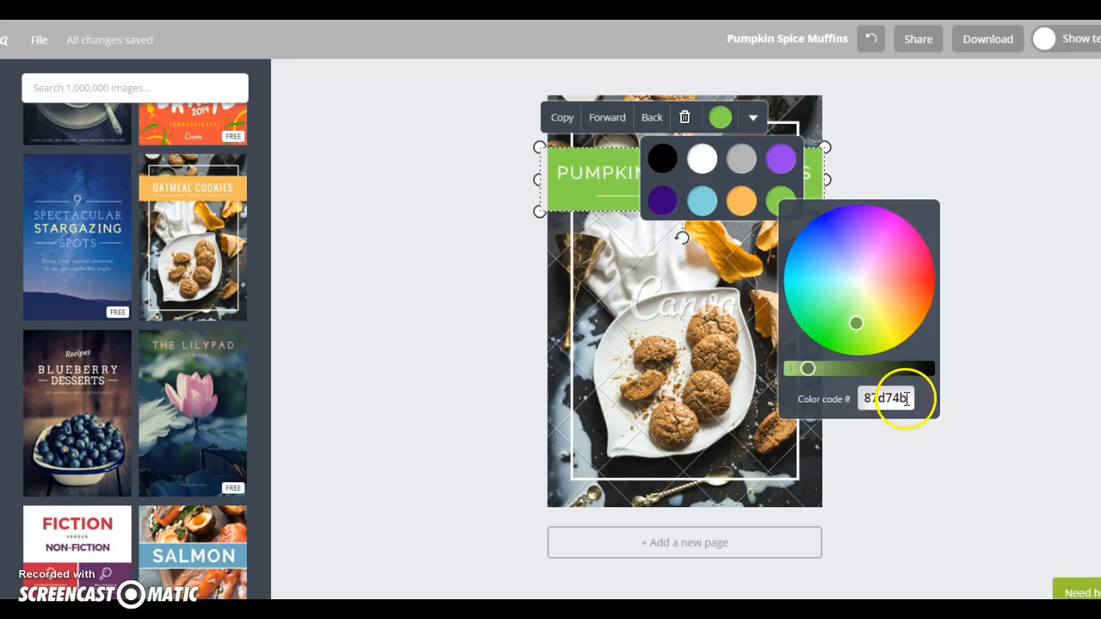
double_click(907, 398)
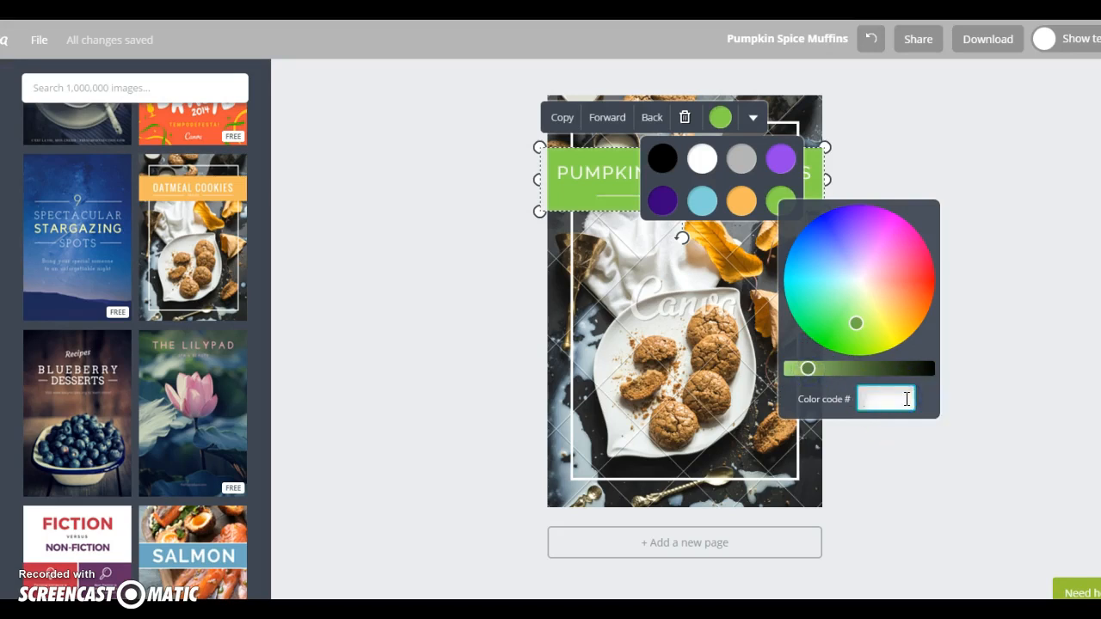
drag(800, 370, 791, 369)
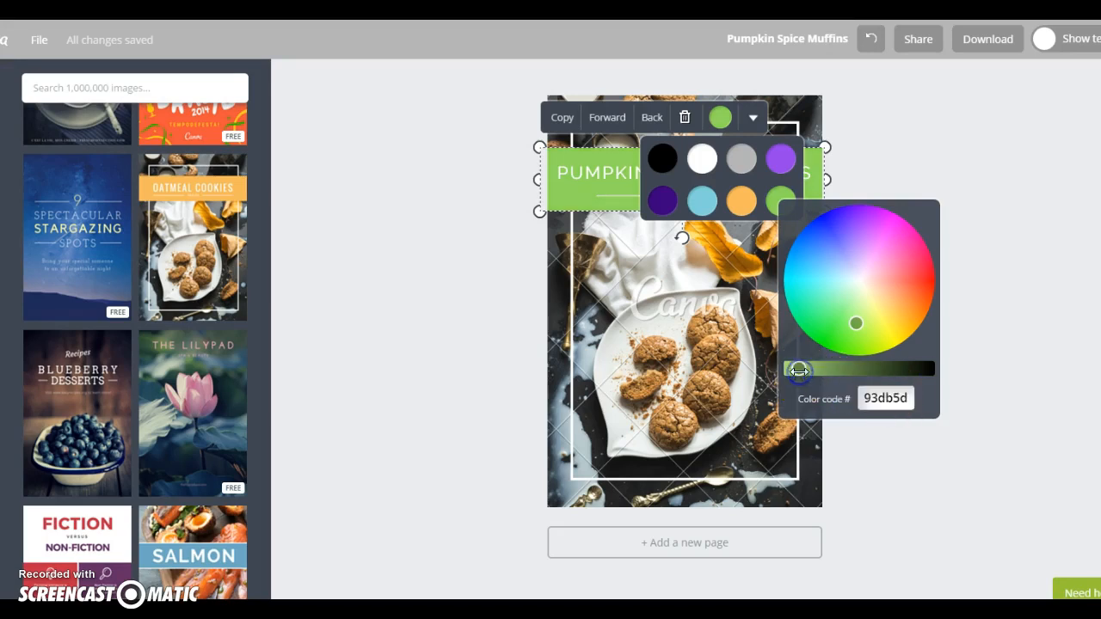
drag(855, 321, 845, 321)
click(1003, 297)
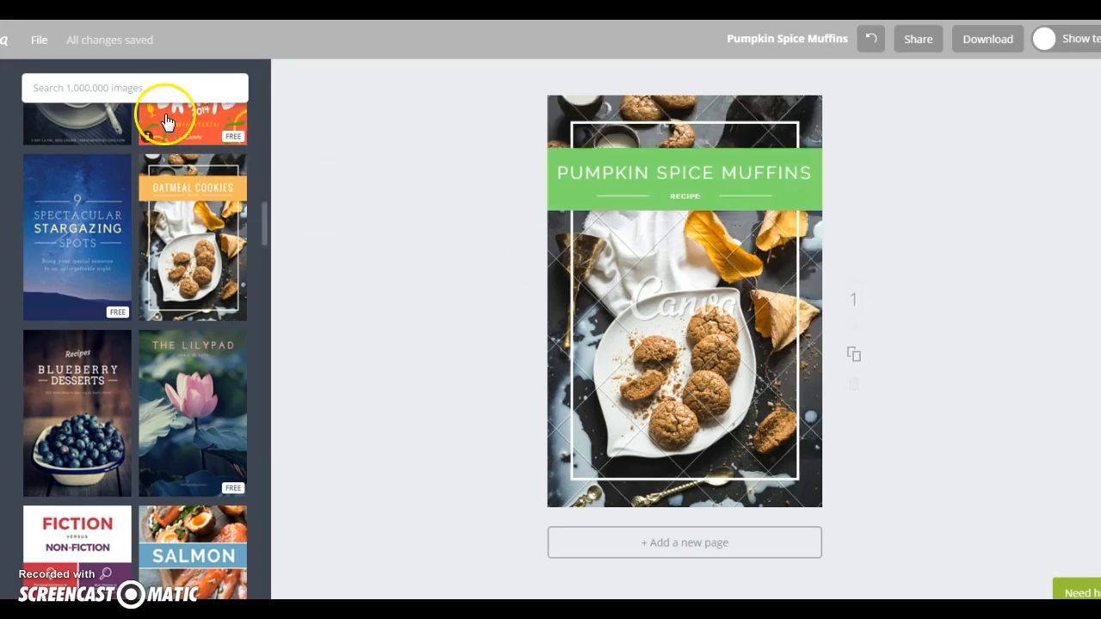
Step: Search the image library for "muffins" and add the photo of golden muffins on a dark cooling rack to the page
click(2, 327)
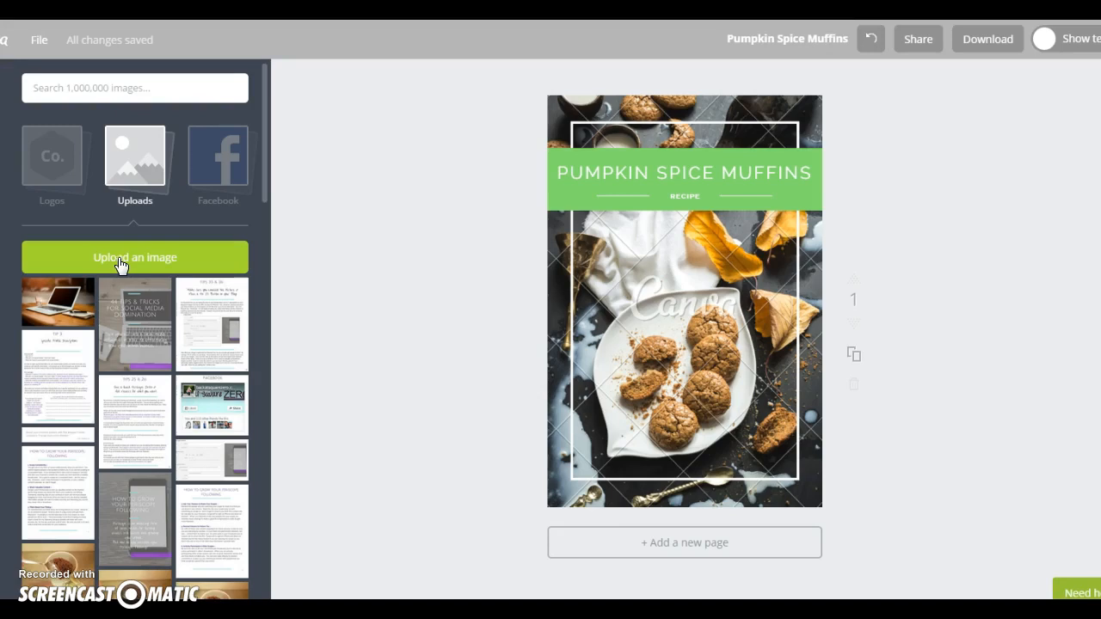
click(103, 89)
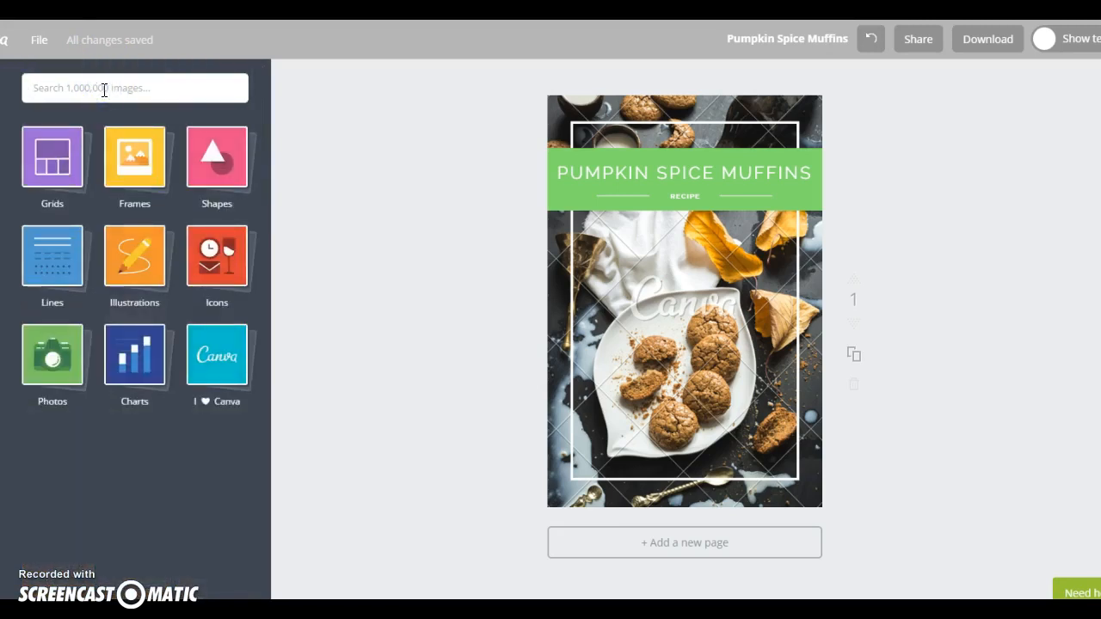
text(muffins)
key(Return)
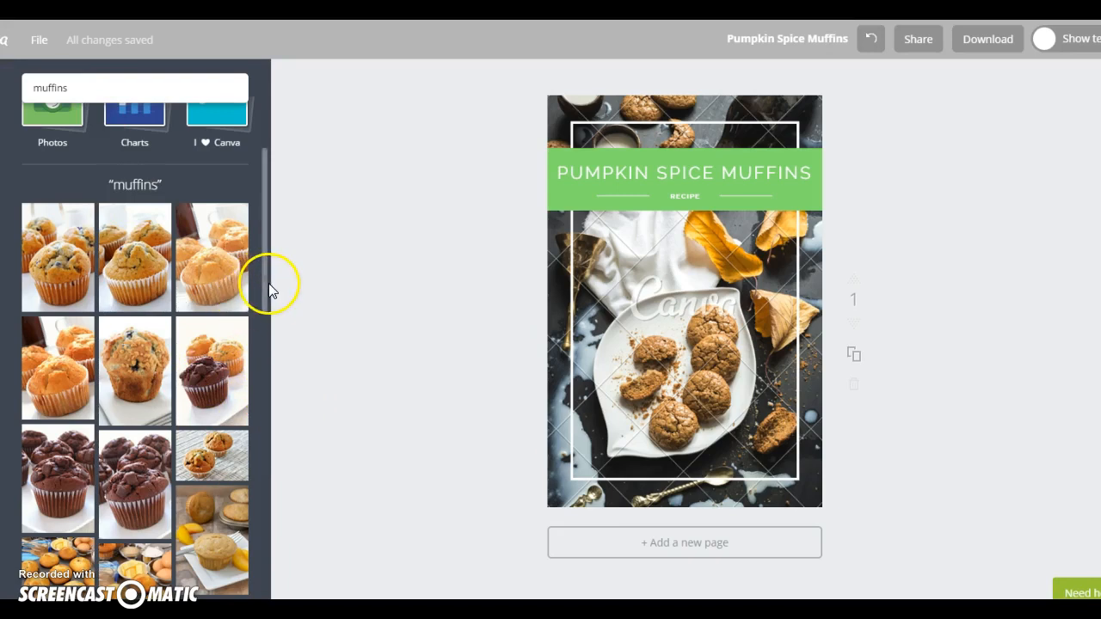
drag(264, 284, 265, 413)
drag(40, 315, 616, 241)
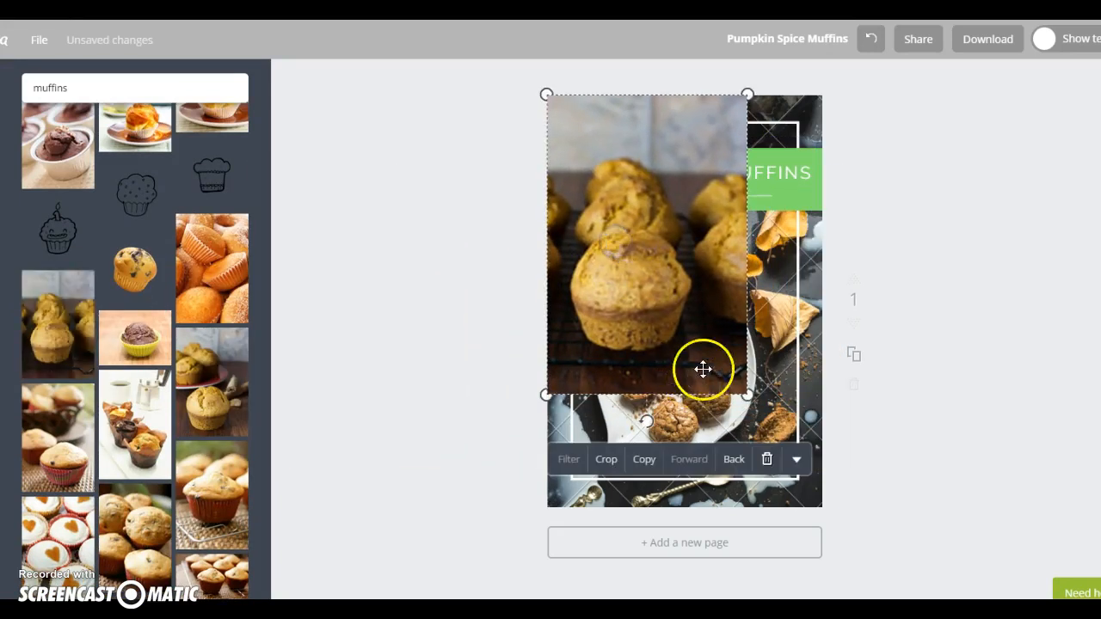
Step: Make the golden muffin photo the full-page background behind the frame and banner, and delete the leftover copy
drag(750, 403, 824, 514)
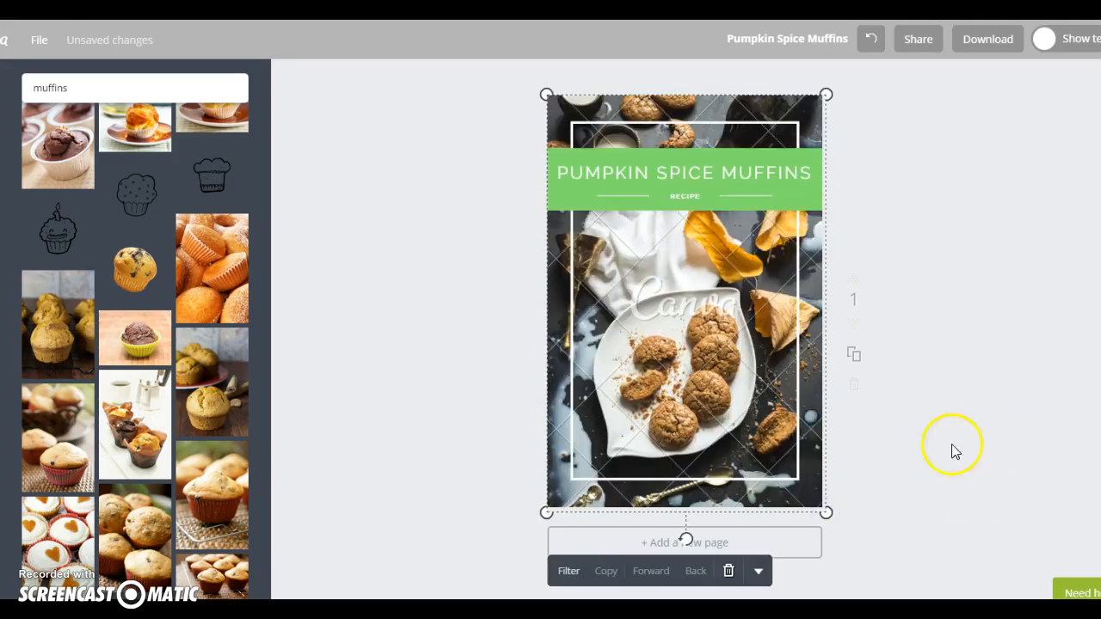
drag(39, 329, 604, 218)
click(757, 307)
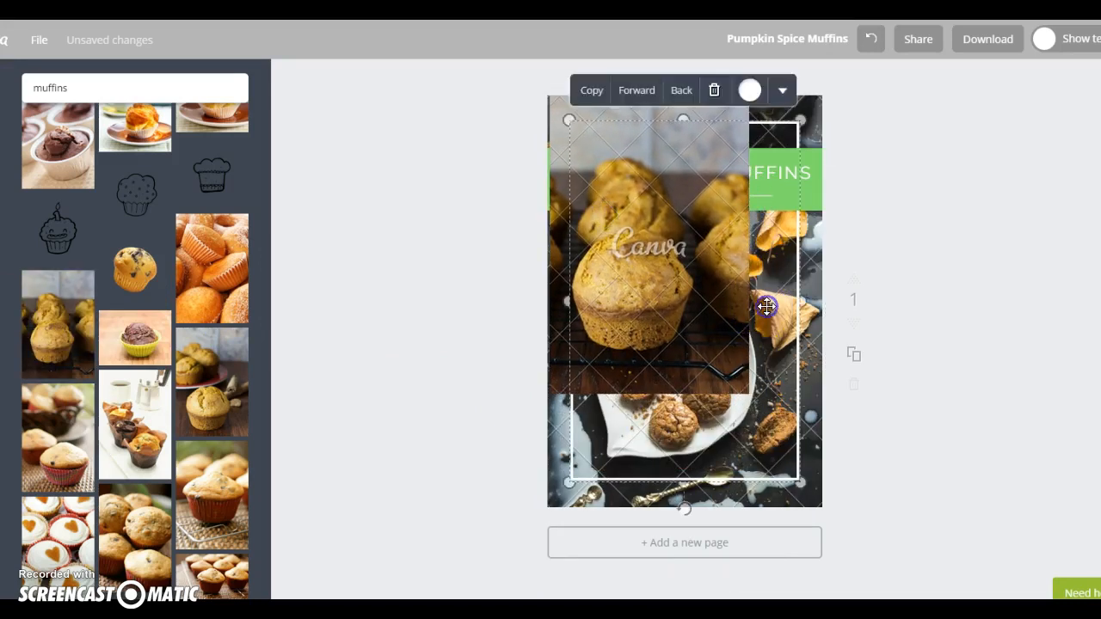
click(831, 353)
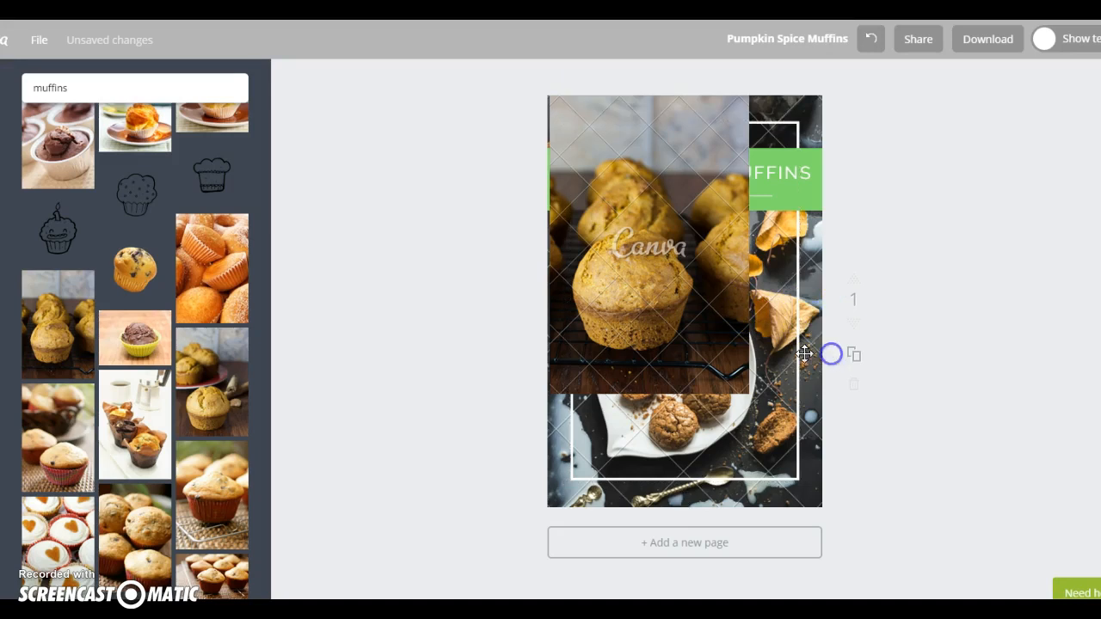
click(813, 348)
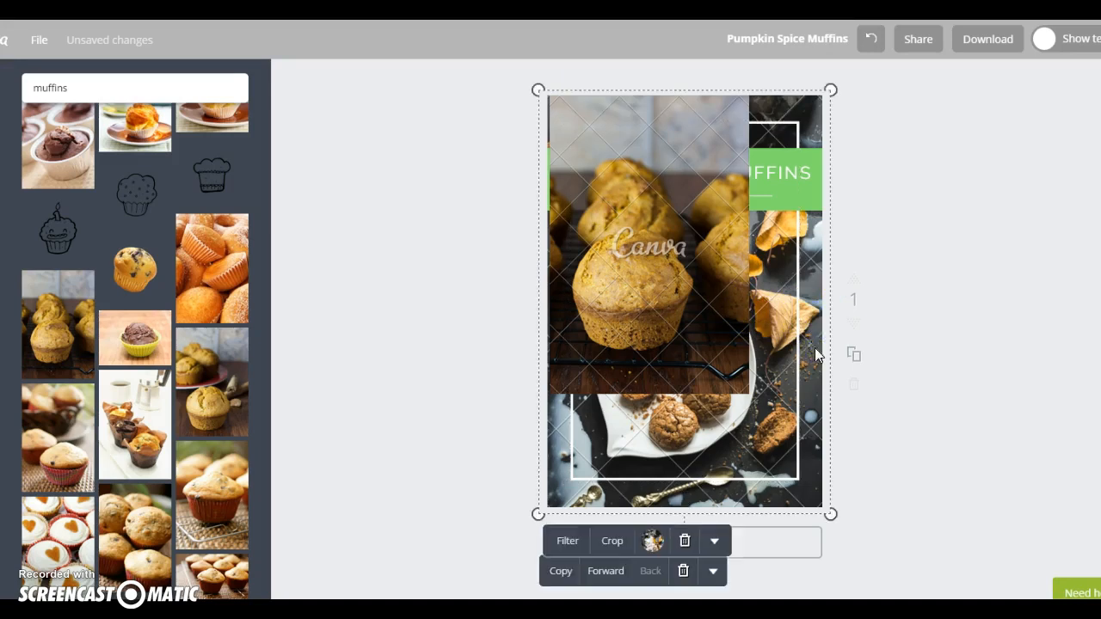
drag(698, 315, 516, 302)
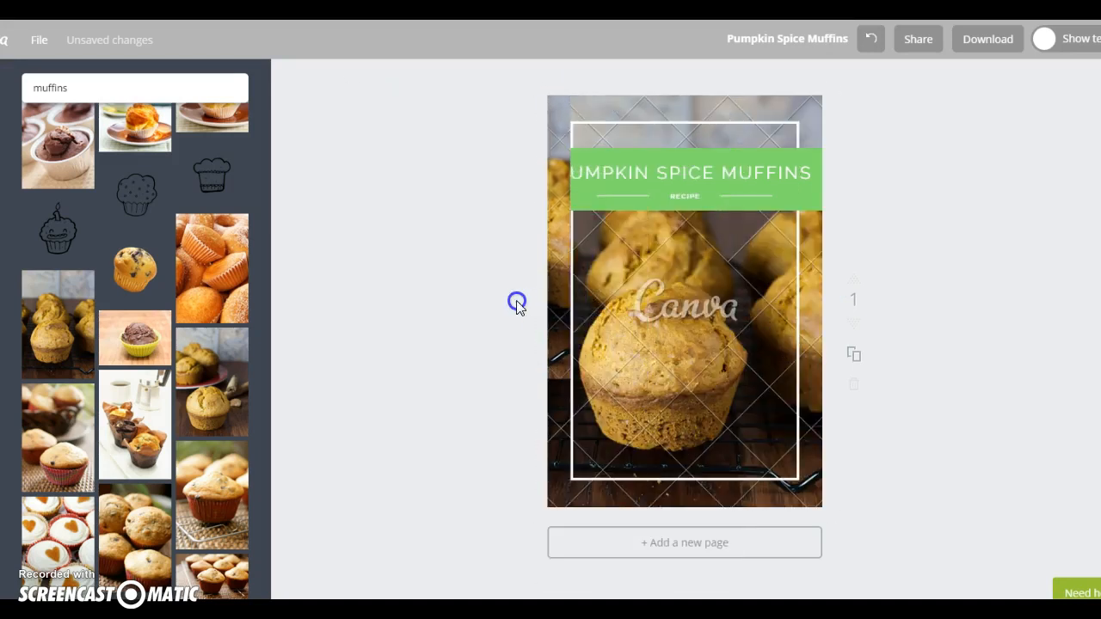
click(560, 301)
key(Delete)
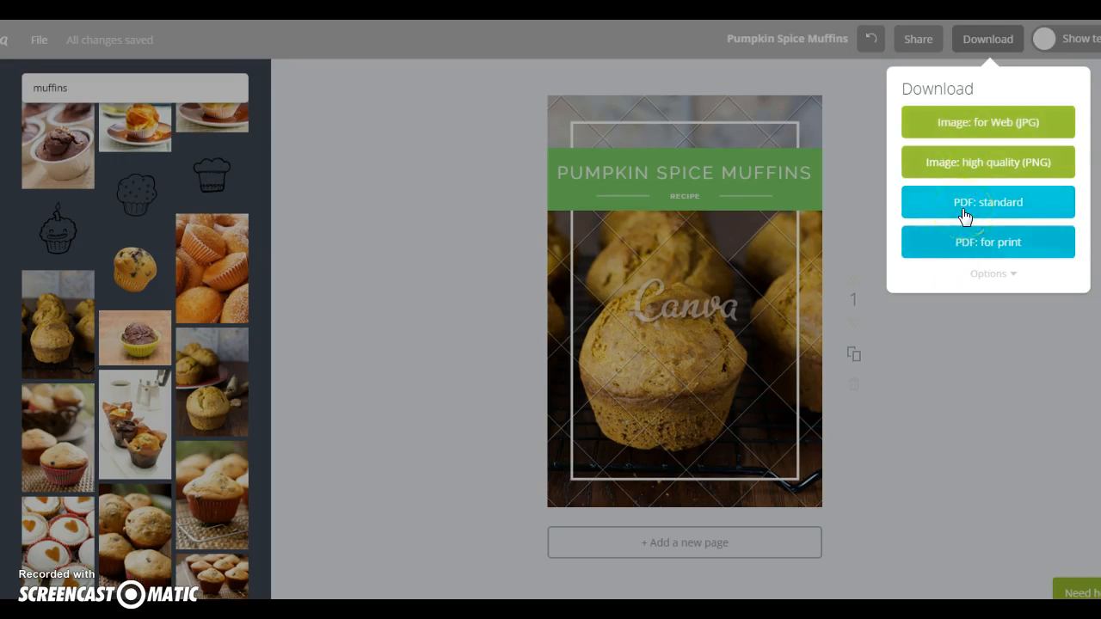
Step: Close the download options and create a new Pinterest Graphic from the home page
click(970, 479)
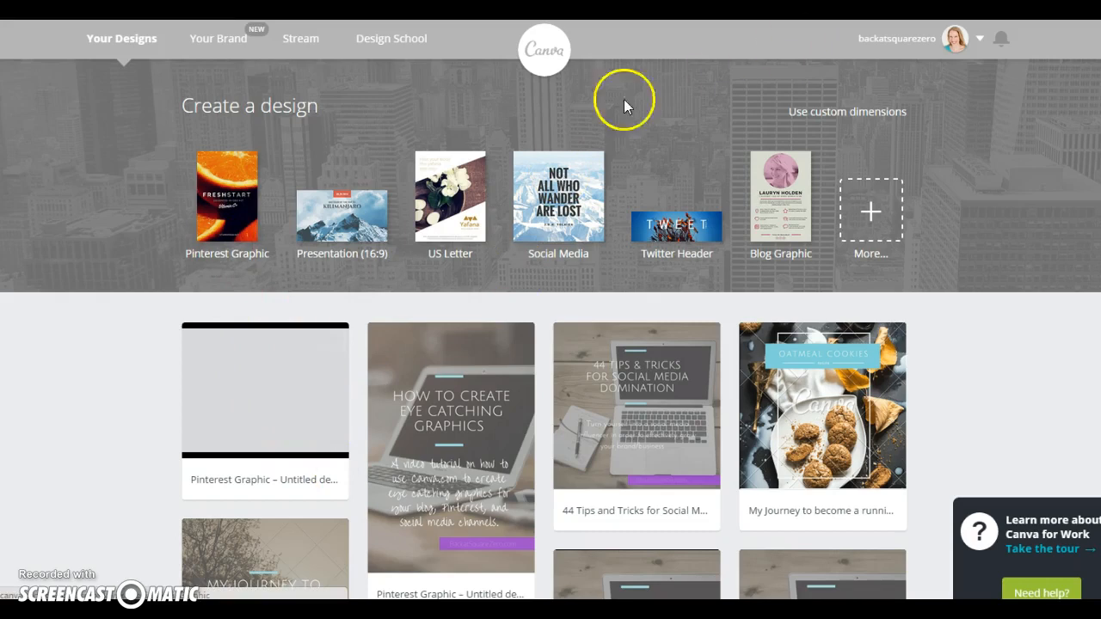
click(233, 205)
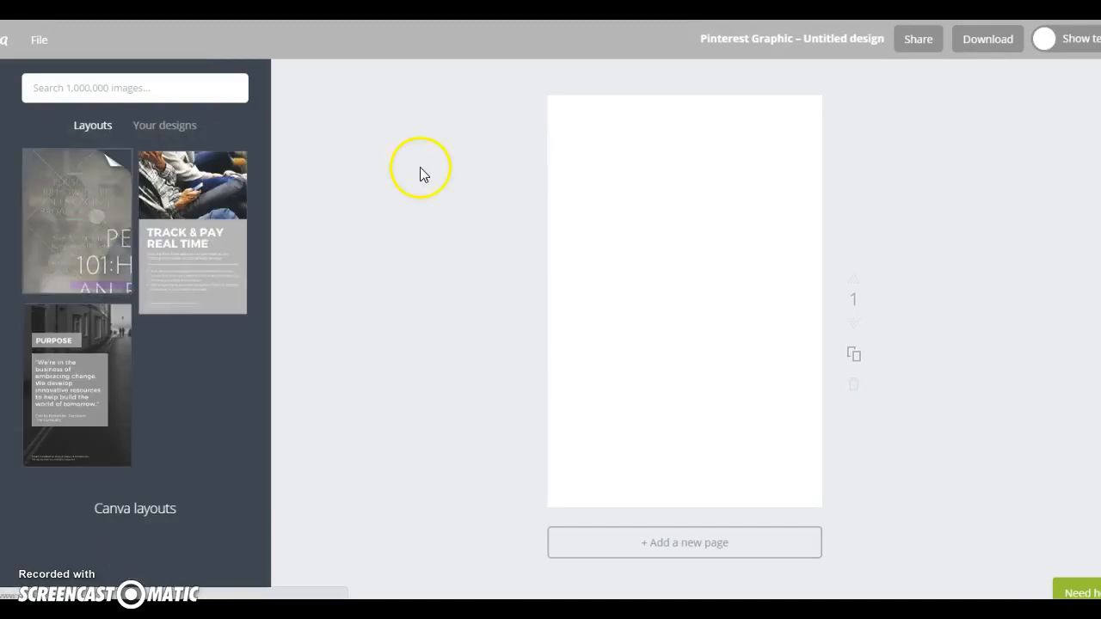
Step: Browse the saved designs and Canva layouts, and apply the saved Pumpkin Spice Muffins design to the blank page
click(179, 133)
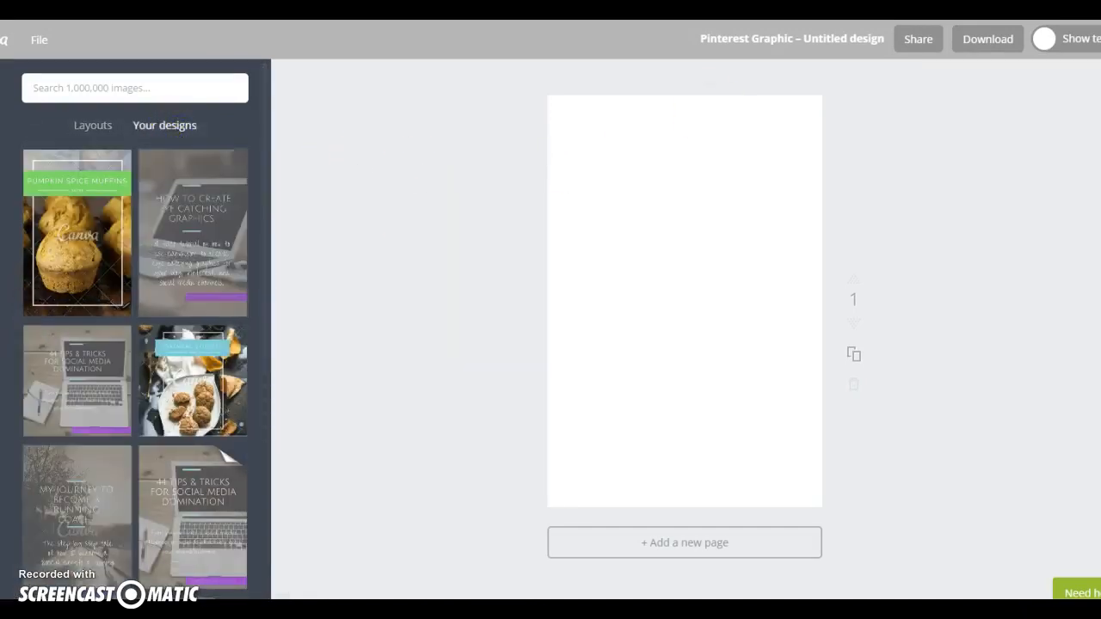
click(77, 128)
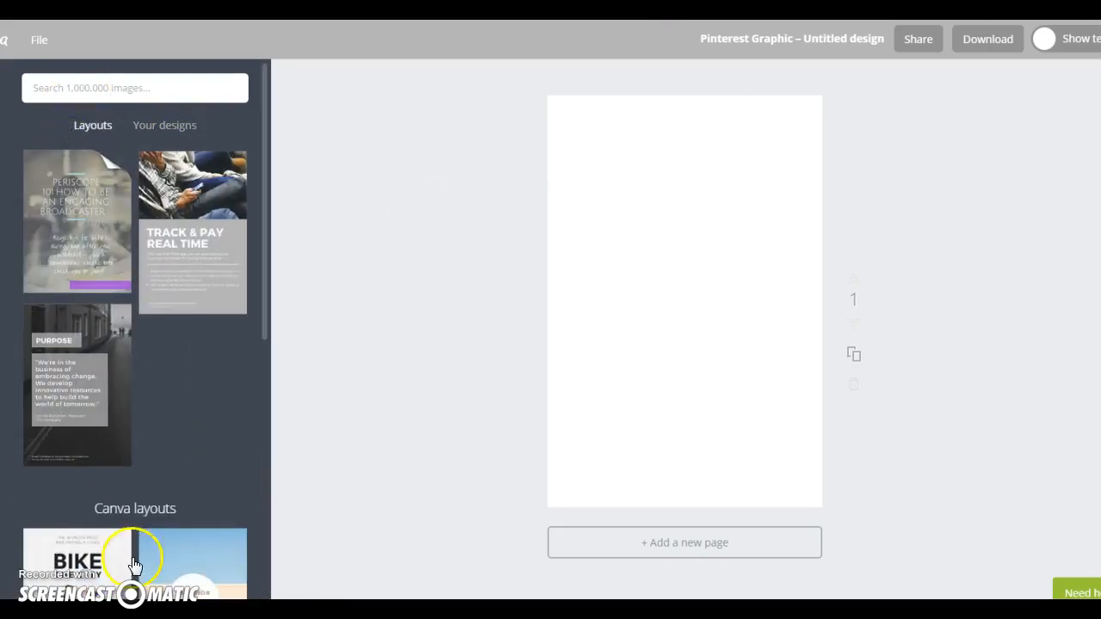
scroll(135, 563, down, 10)
scroll(138, 551, up, 3)
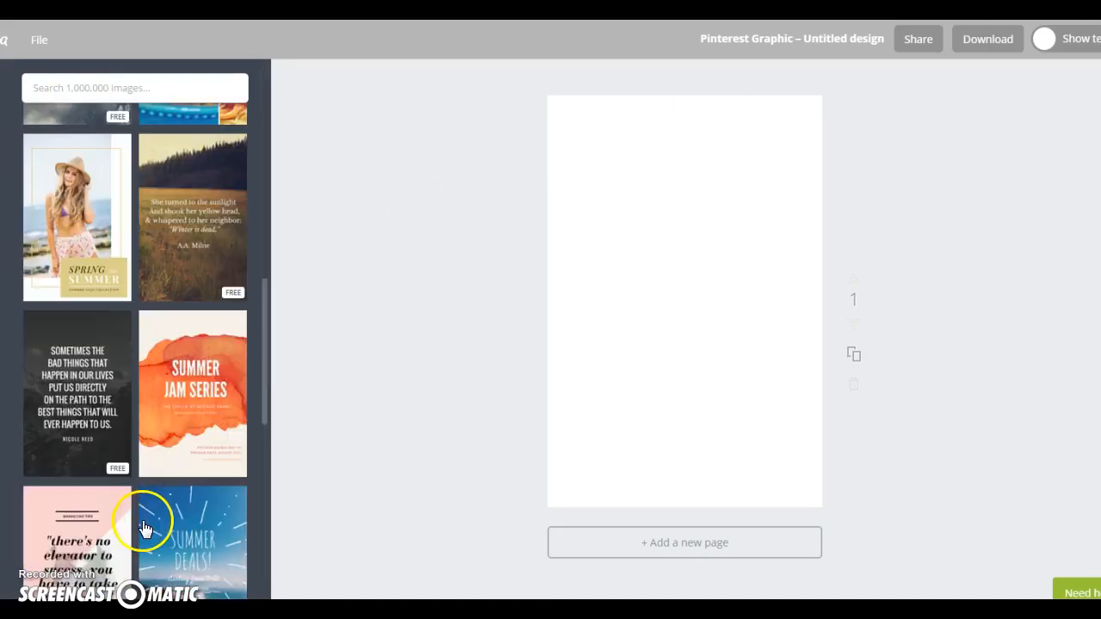
scroll(144, 527, up, 5)
scroll(206, 319, up, 3)
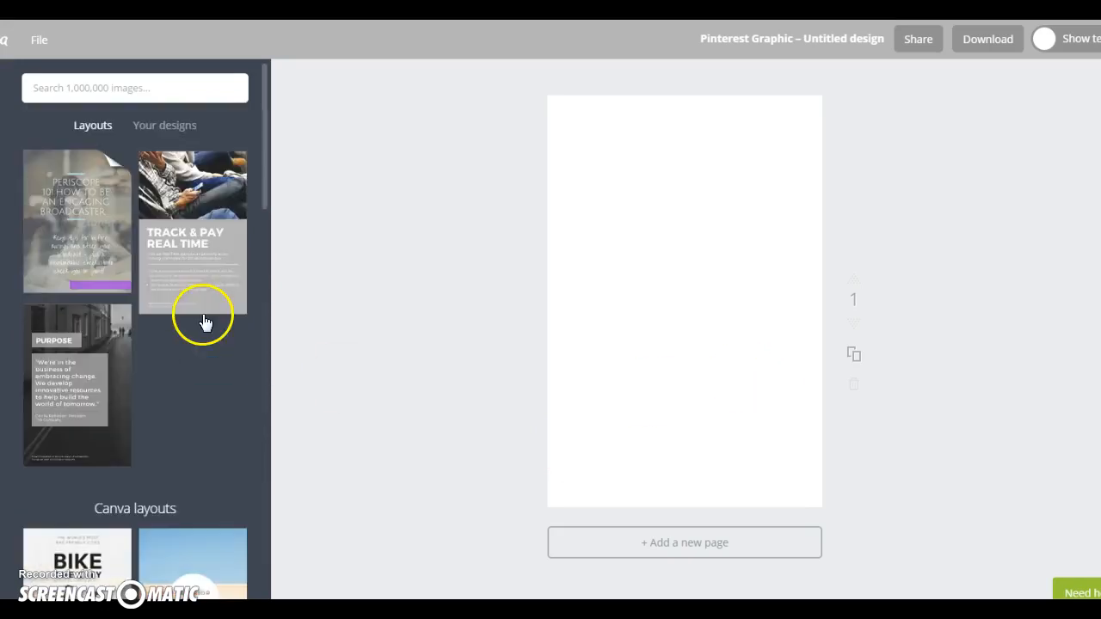
click(175, 126)
drag(104, 246, 676, 238)
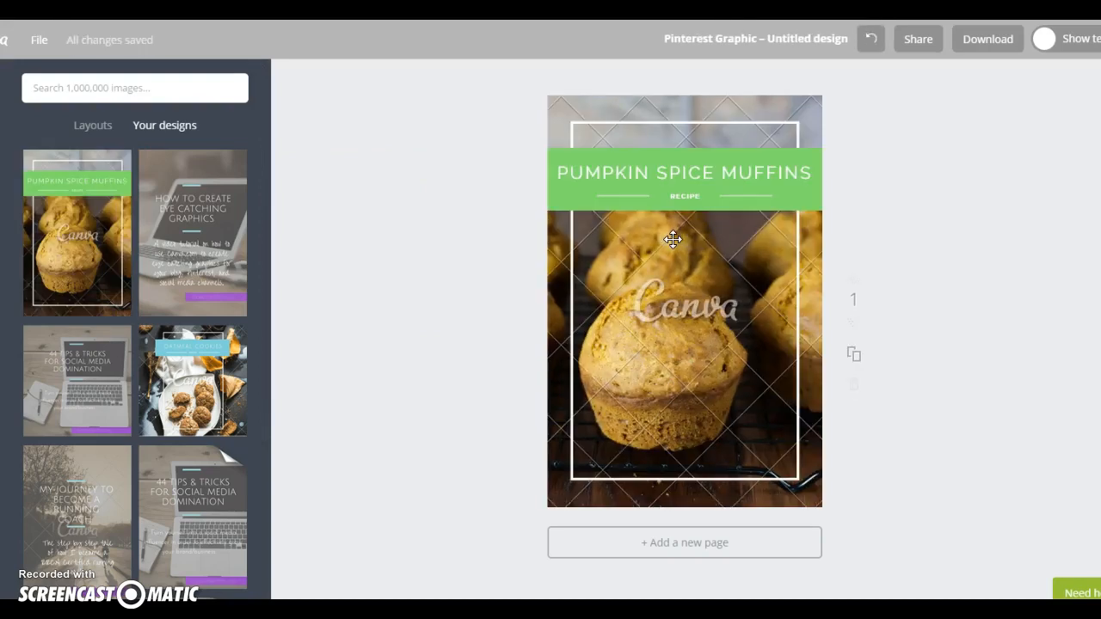
Step: Replace the title text "PUMPKIN SPICE MUFFINS" with "CITRUS SCALLOPS"
double_click(804, 172)
click(809, 172)
drag(810, 172, 562, 172)
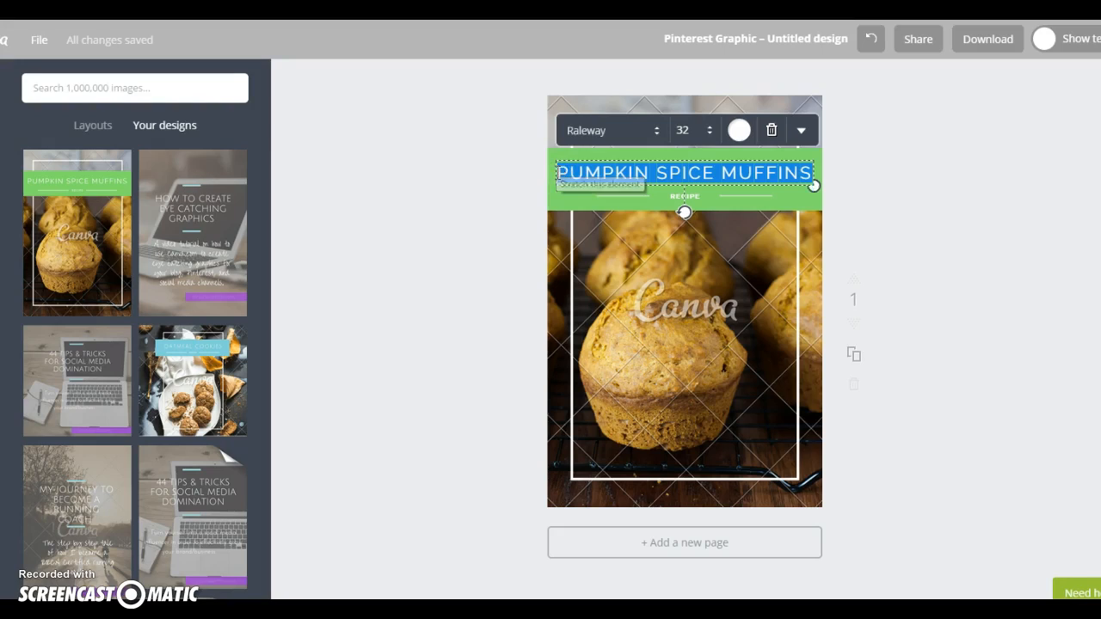
text(CITRUS SCALLOPS)
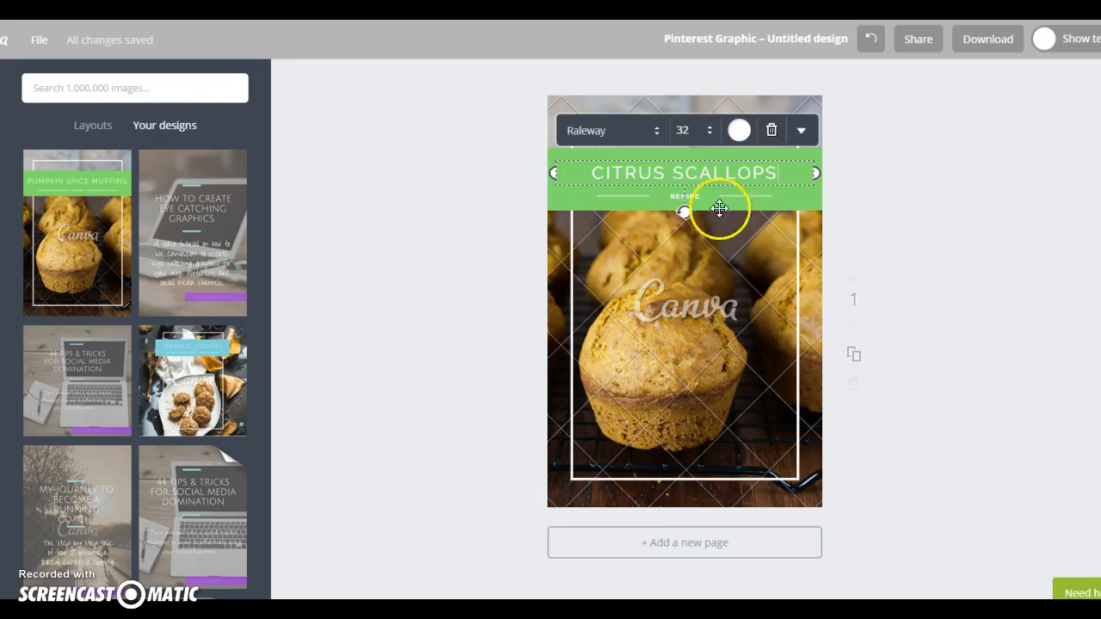
click(985, 218)
Step: Search the image library for "scallops" and open the Logos folder among the uploaded images
click(56, 88)
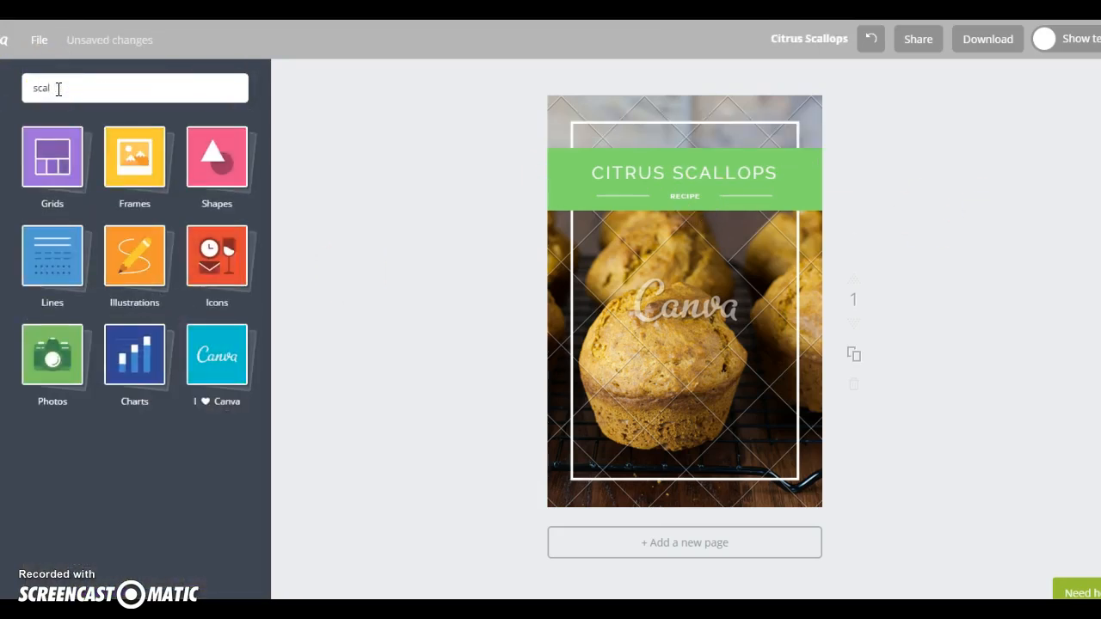
text(scallops)
key(Return)
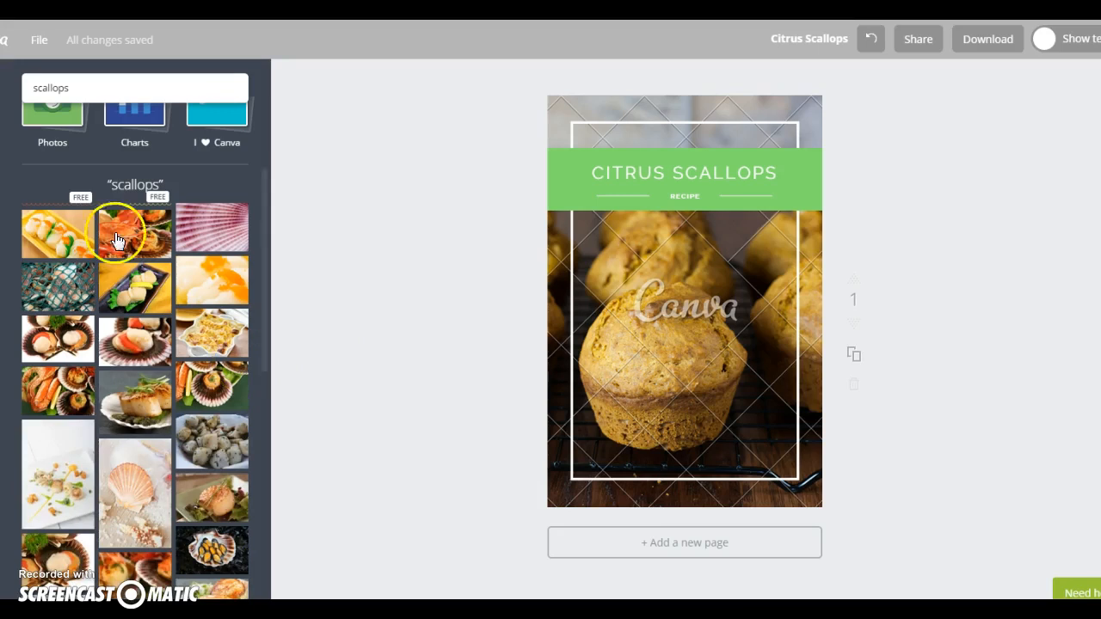
click(2, 296)
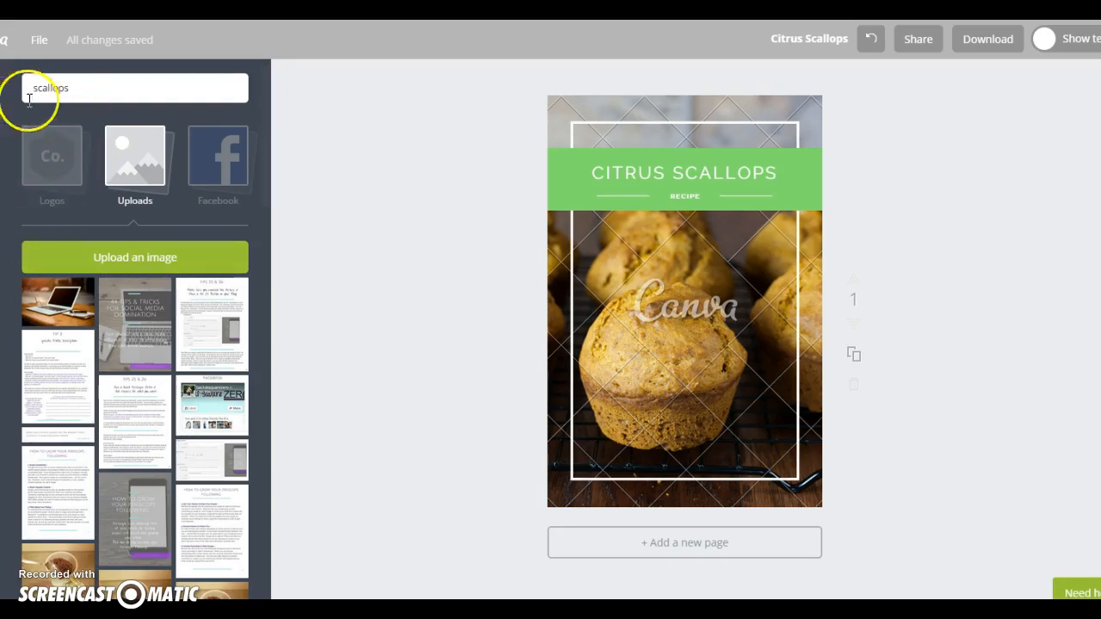
click(65, 160)
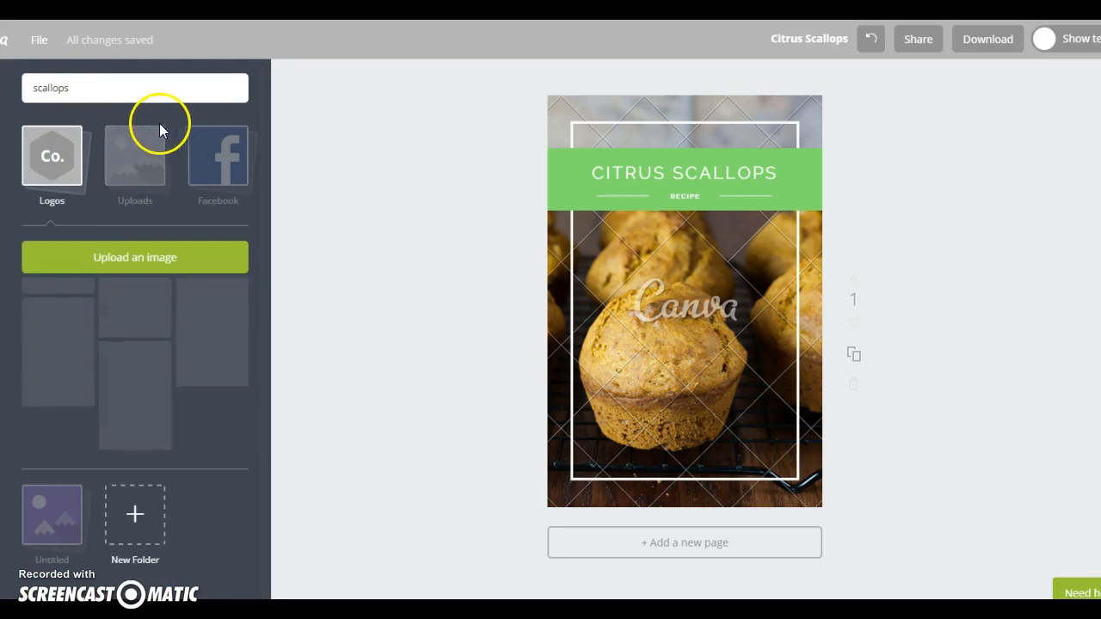
Step: Replace the muffin background with the portrait photo of a seared scallop garnished with chives, enlarged to fill the page behind the title
click(108, 92)
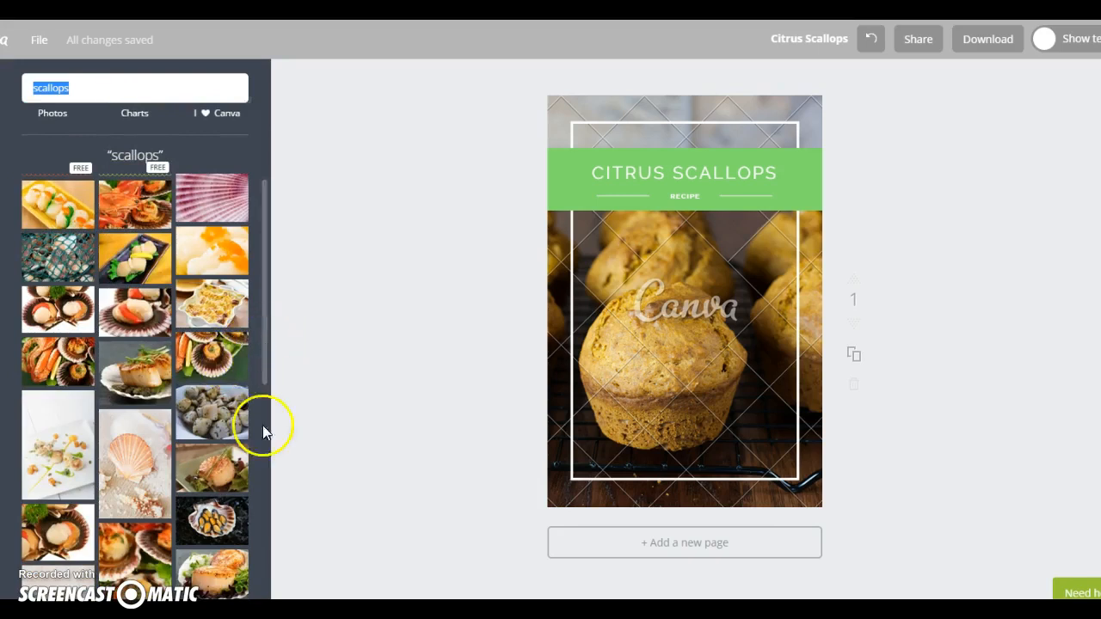
drag(264, 289, 249, 422)
click(126, 397)
drag(127, 397, 608, 286)
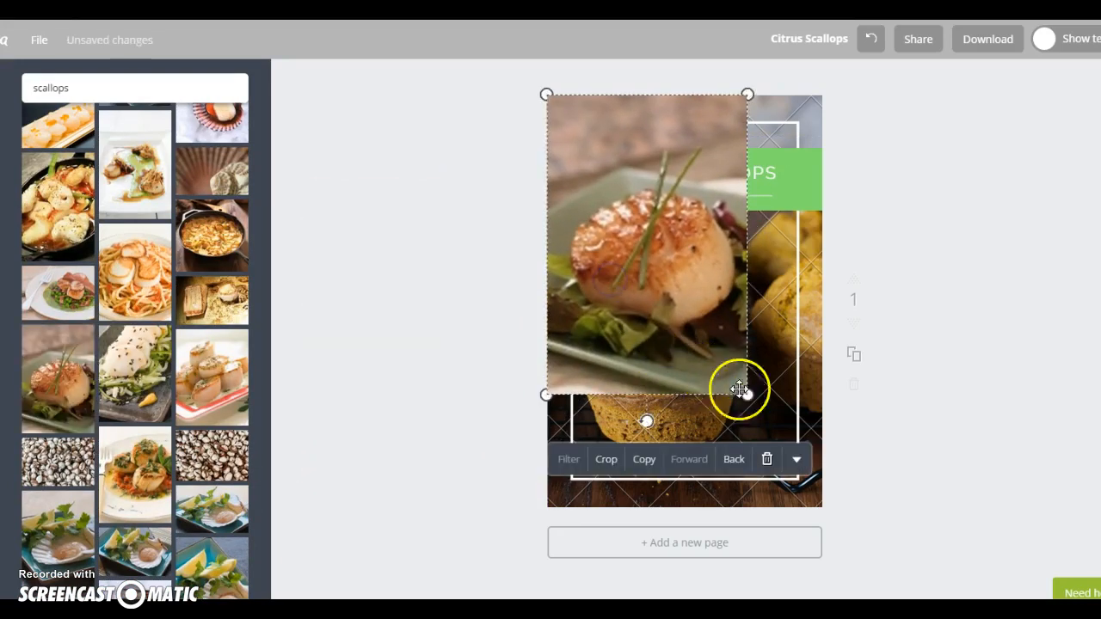
drag(737, 393, 827, 516)
click(953, 505)
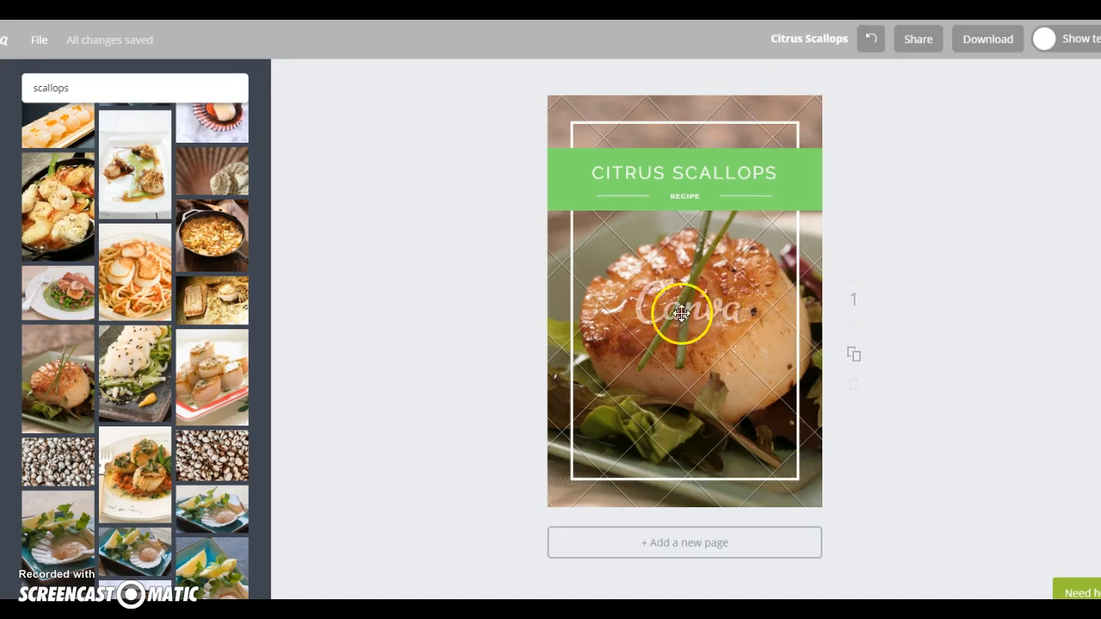
Step: Check the available download formats, and compare the layout collection with the saved designs
click(966, 39)
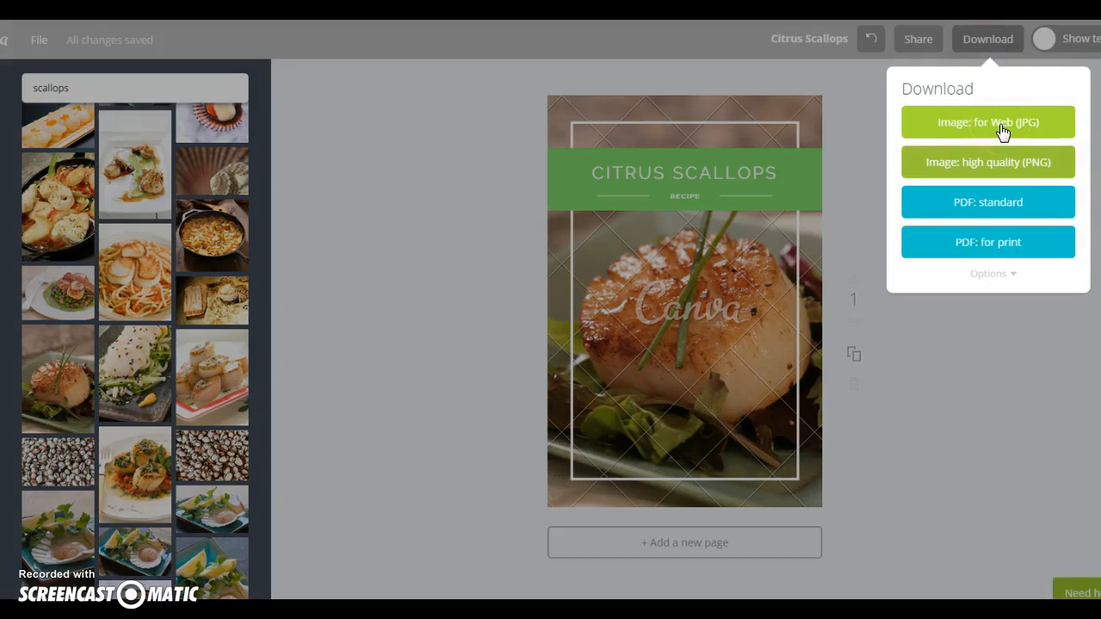
click(856, 103)
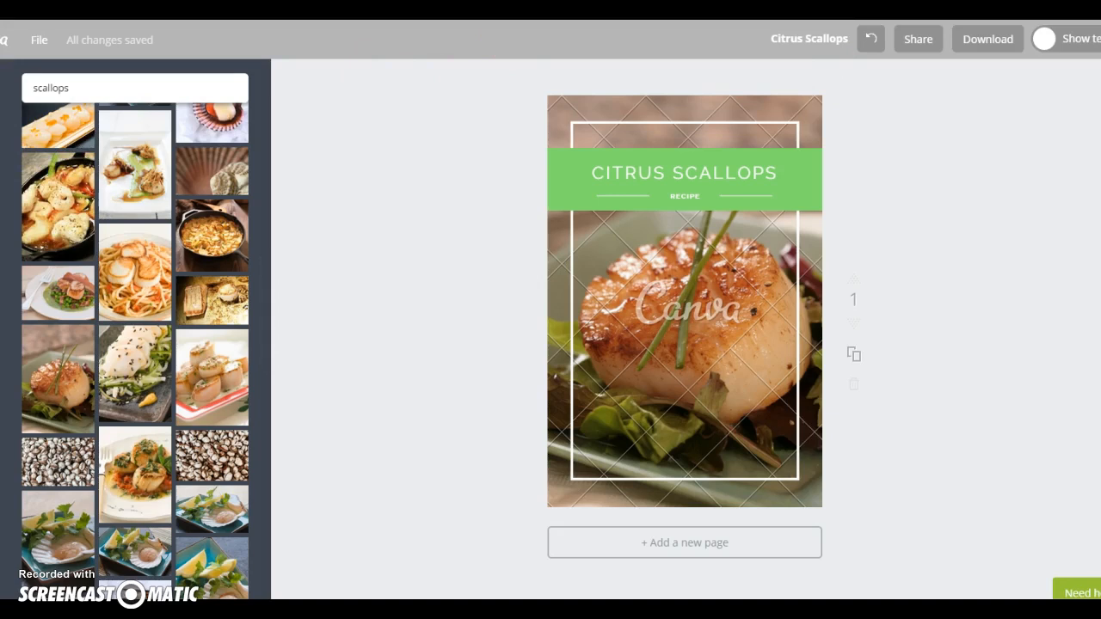
click(2, 141)
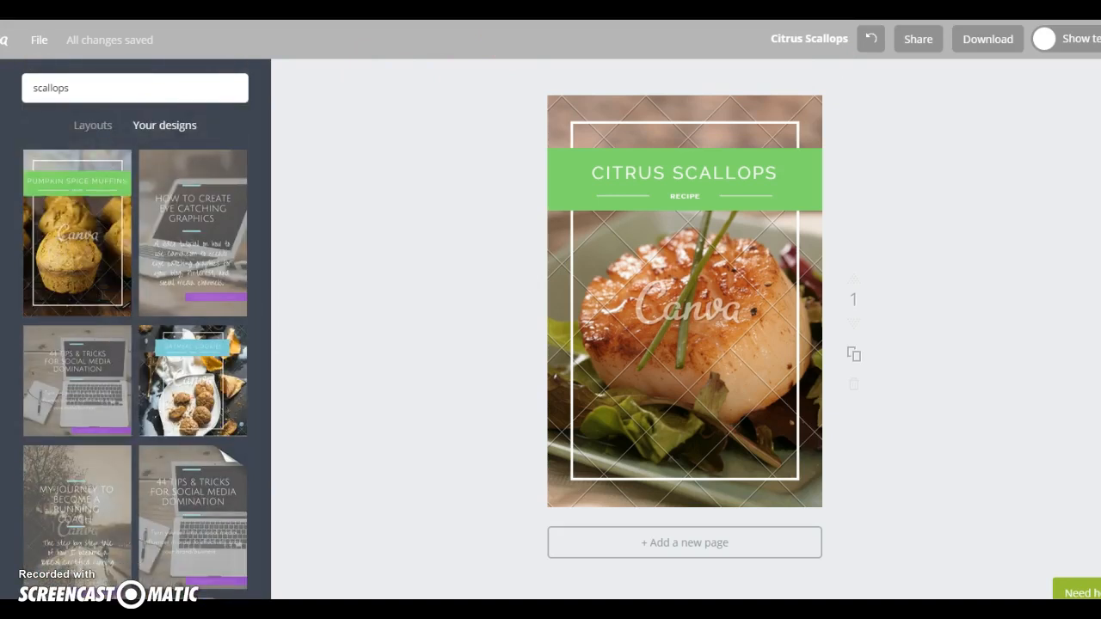
click(96, 131)
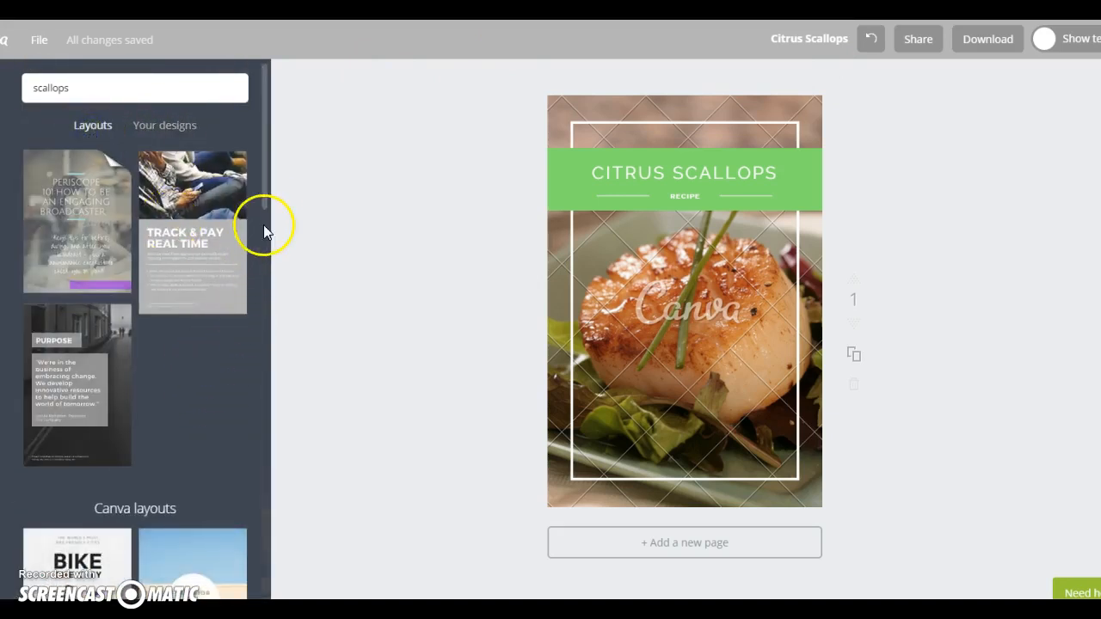
drag(263, 191, 259, 136)
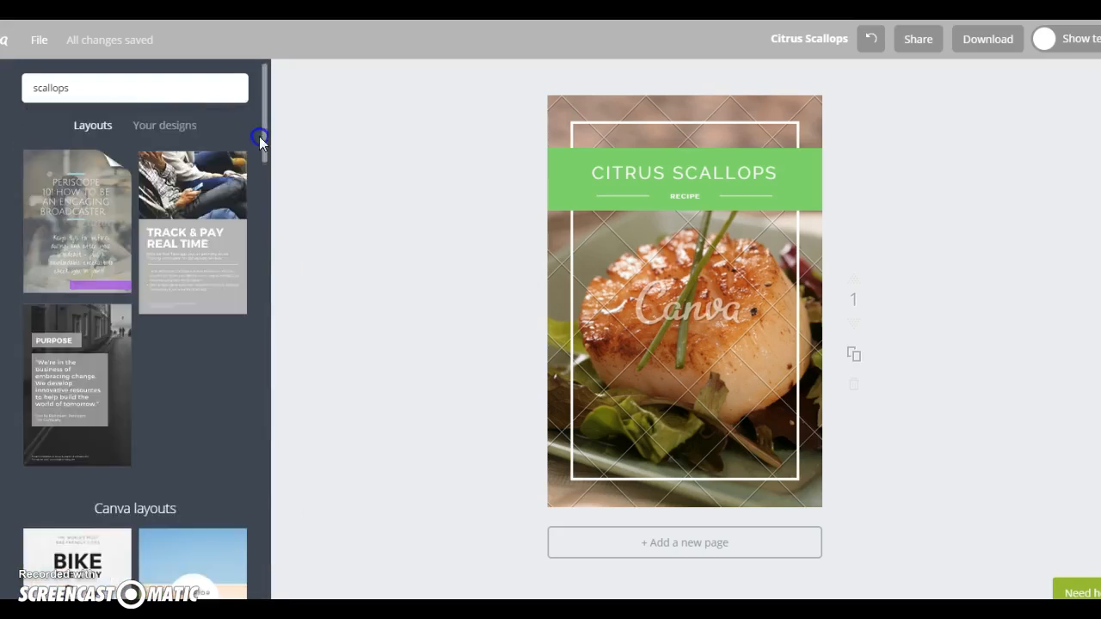
click(180, 129)
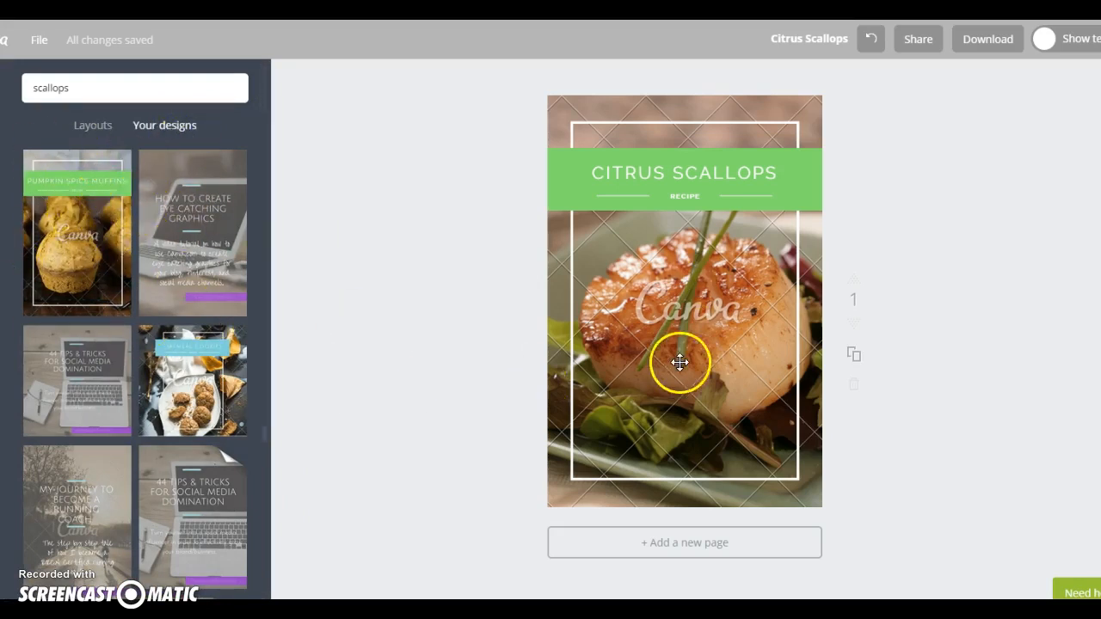
click(117, 128)
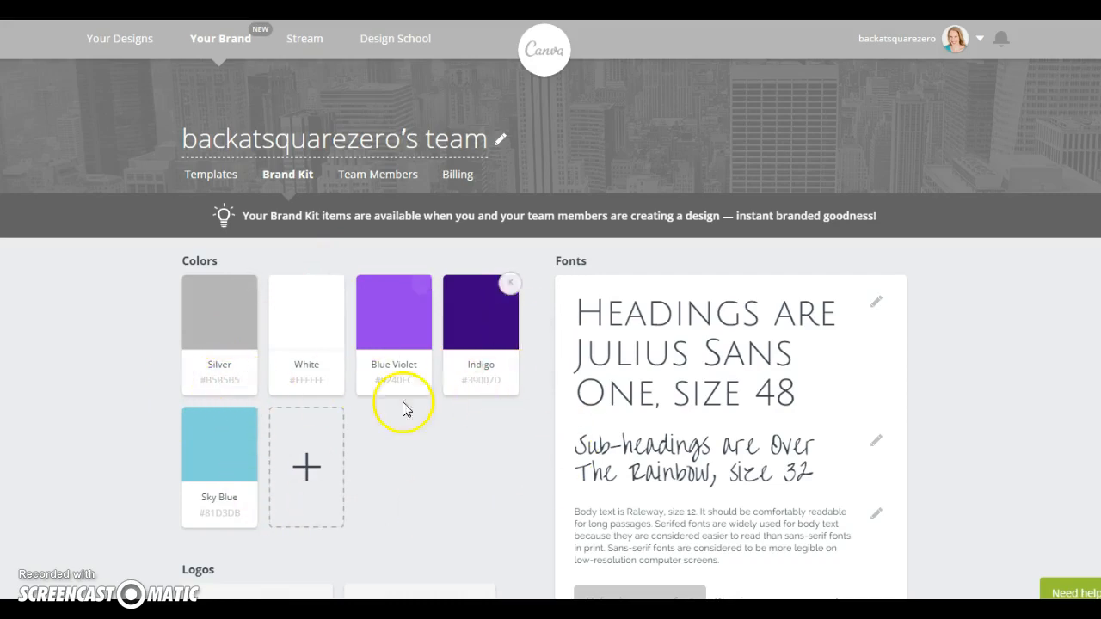
Step: Review the Brand Kit's colors, fonts and logos
scroll(737, 498, down, 1)
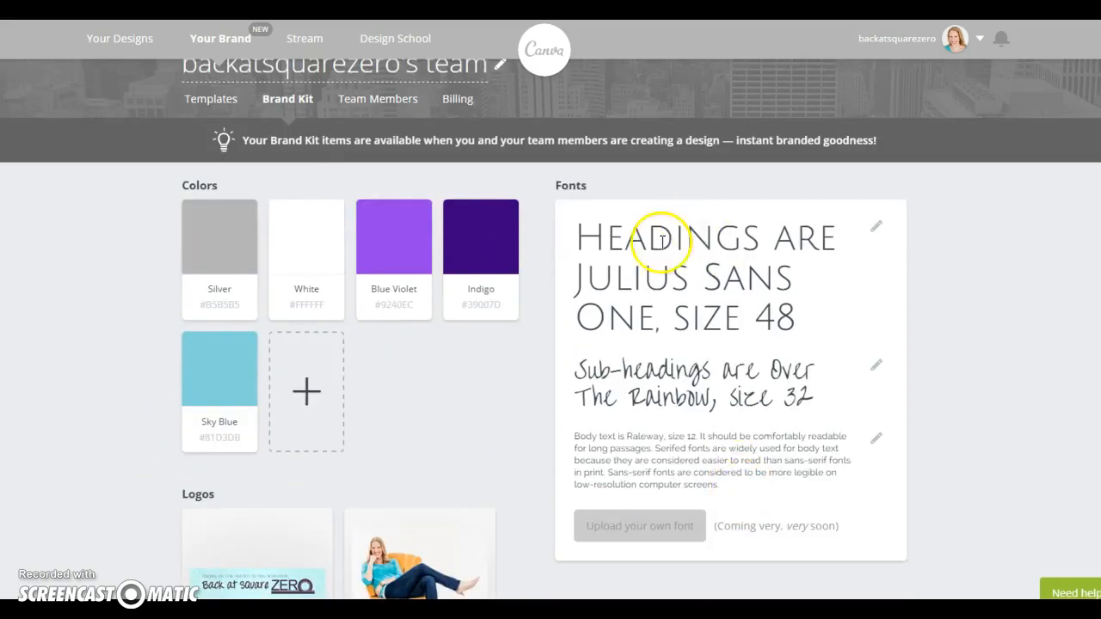
scroll(623, 503, down, 2)
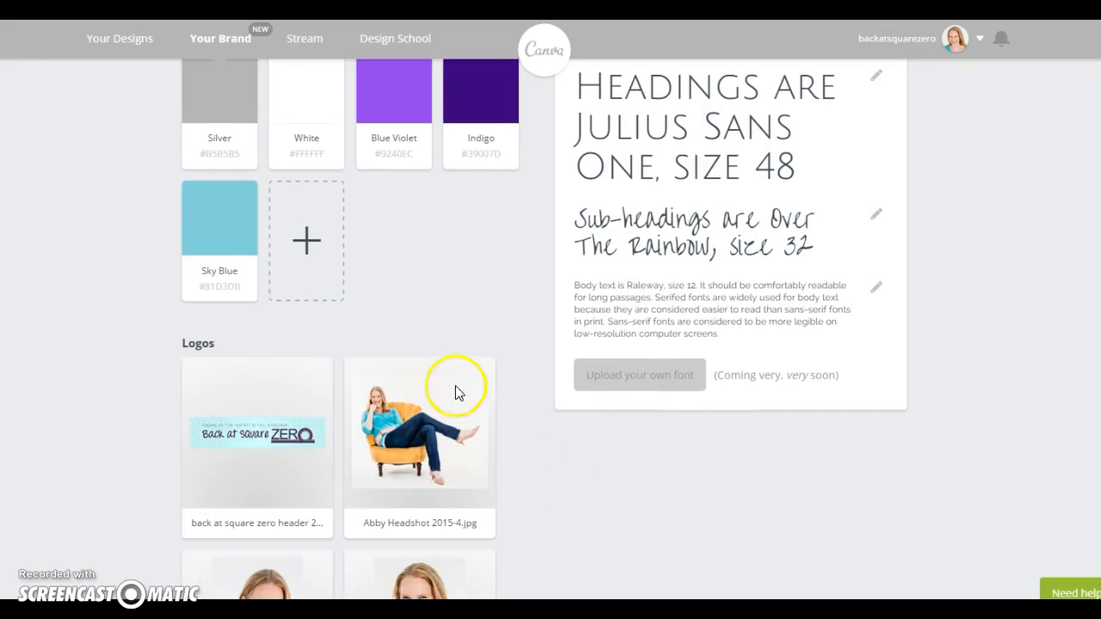
scroll(481, 409, down, 3)
scroll(542, 464, down, 2)
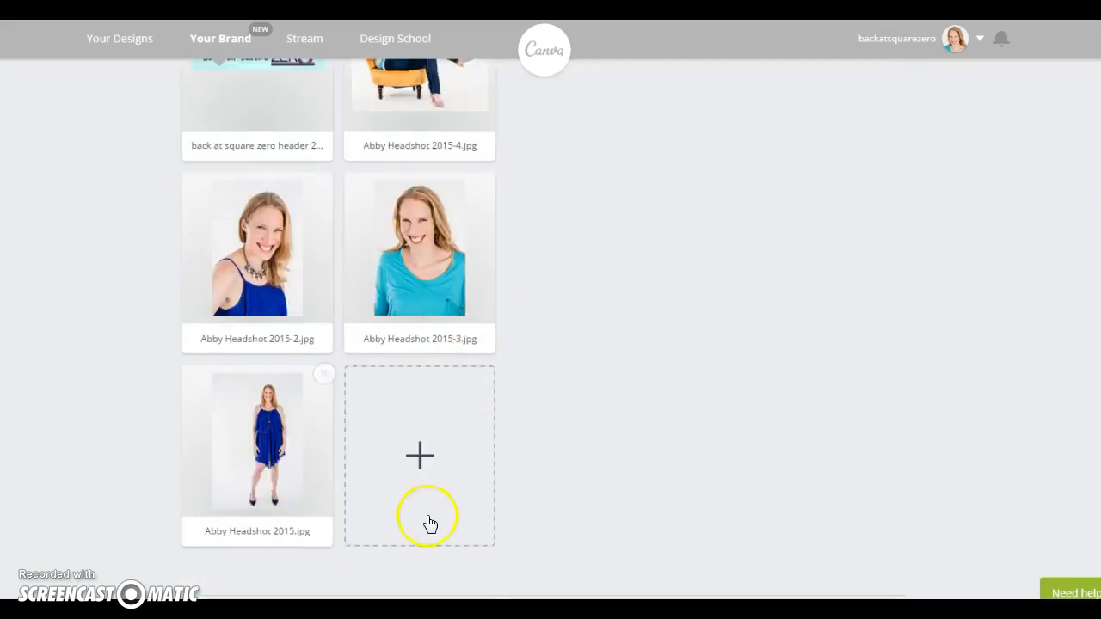
scroll(430, 524, up, 8)
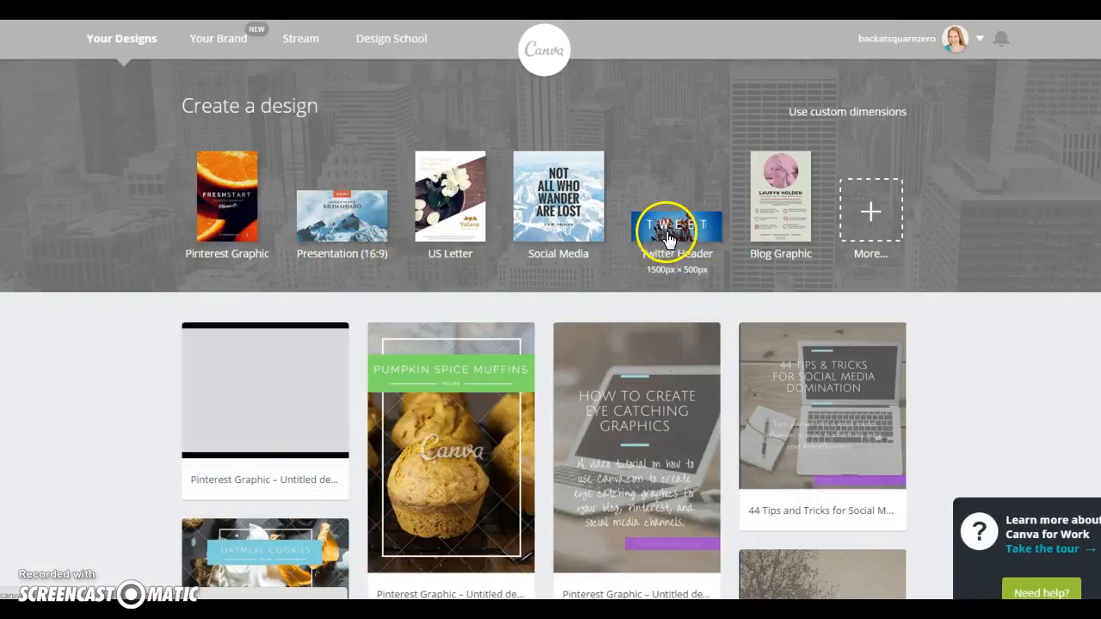
Step: Create a new Facebook Post design and apply the saved Pumpkin Spice Muffins design to its blank page
click(852, 225)
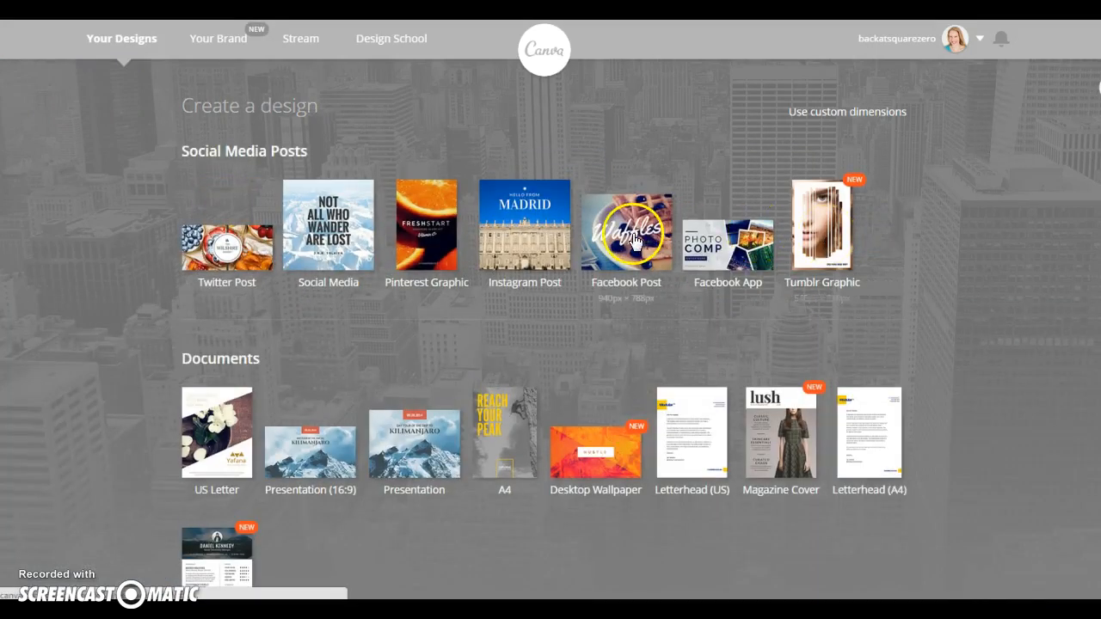
click(645, 229)
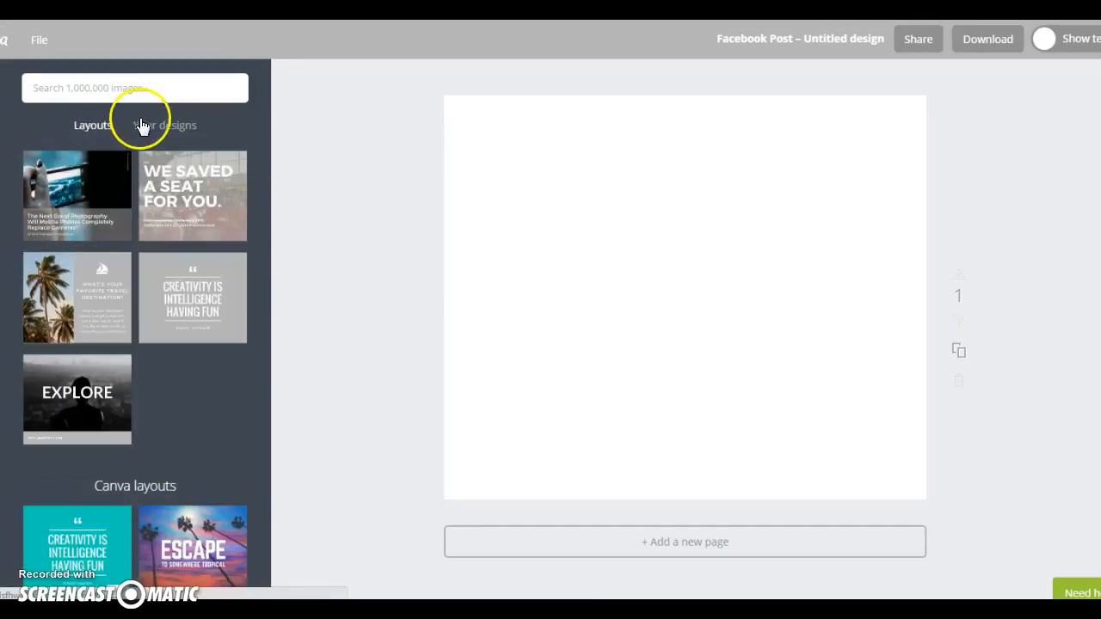
scroll(180, 241, down, 7)
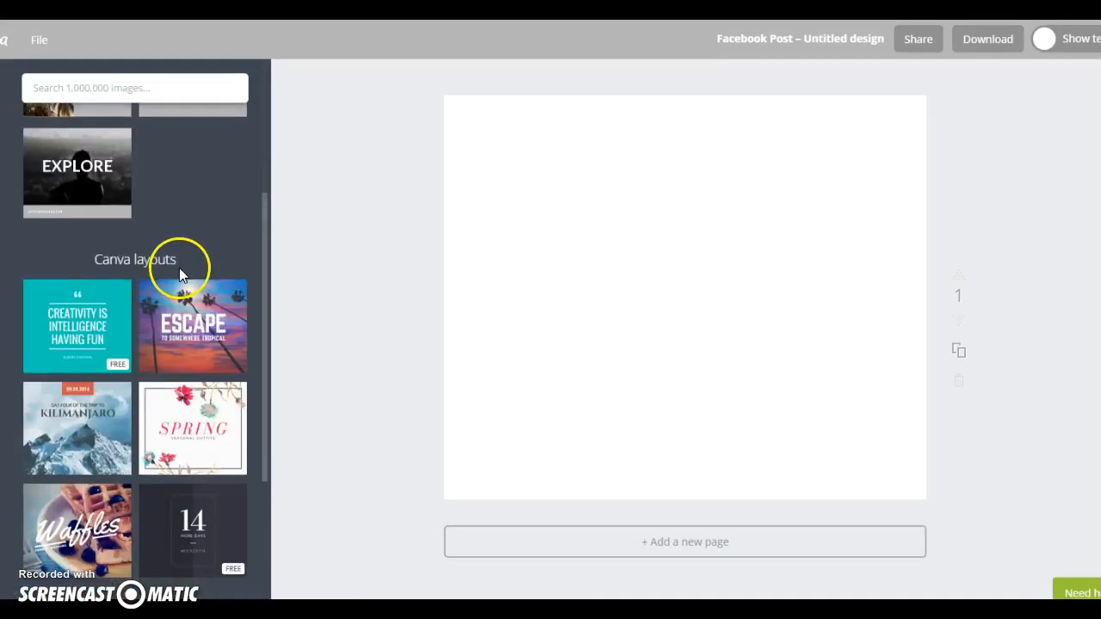
scroll(181, 275, down, 10)
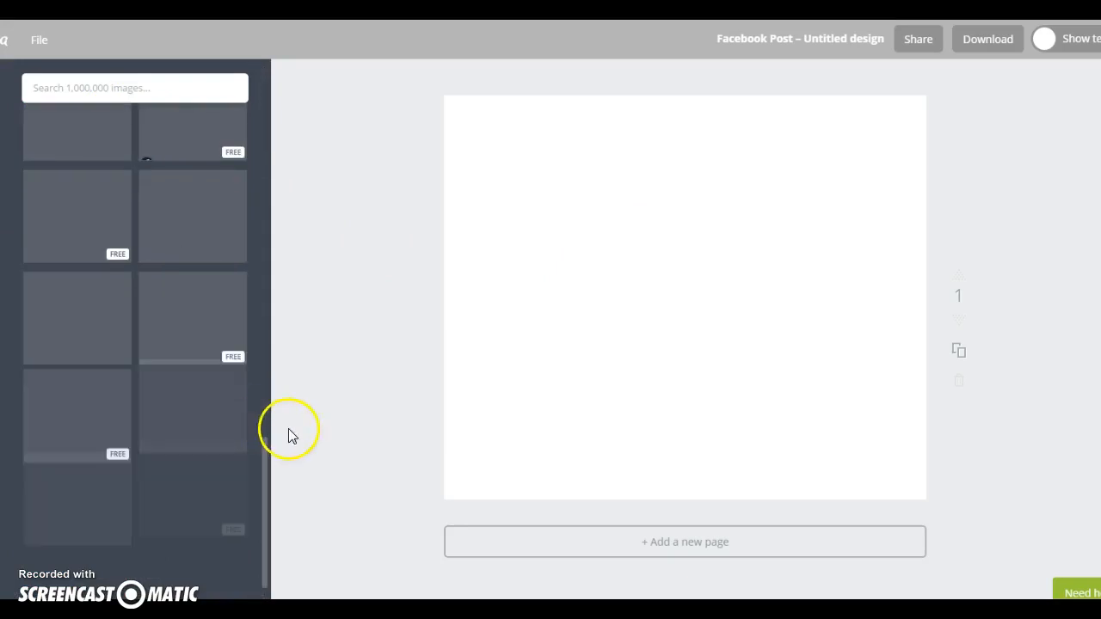
drag(265, 463, 263, 128)
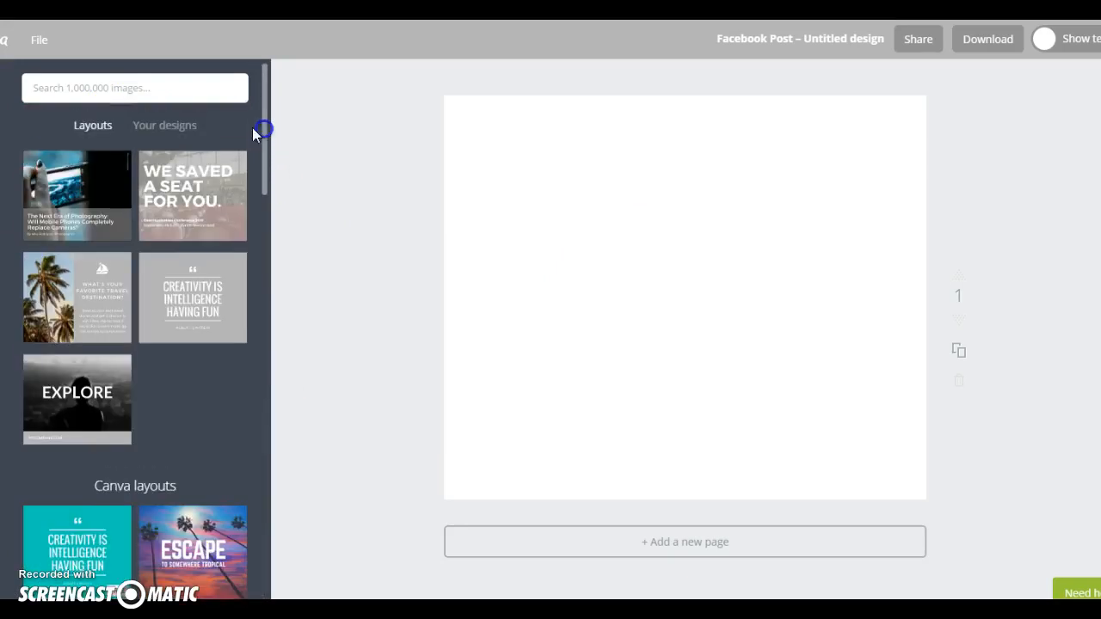
click(191, 129)
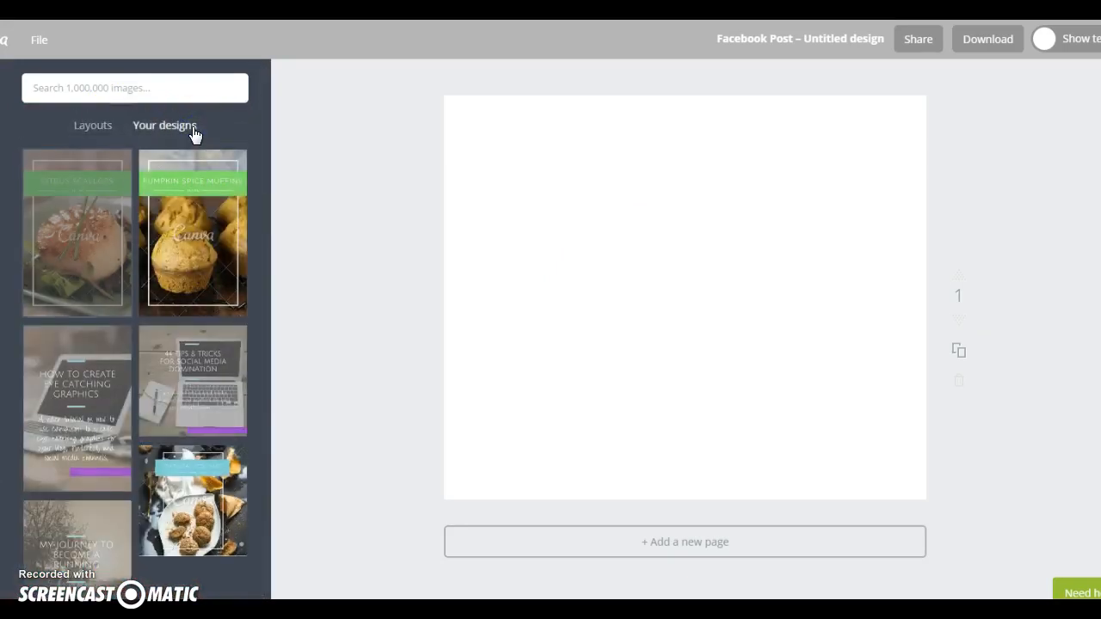
drag(208, 238, 689, 314)
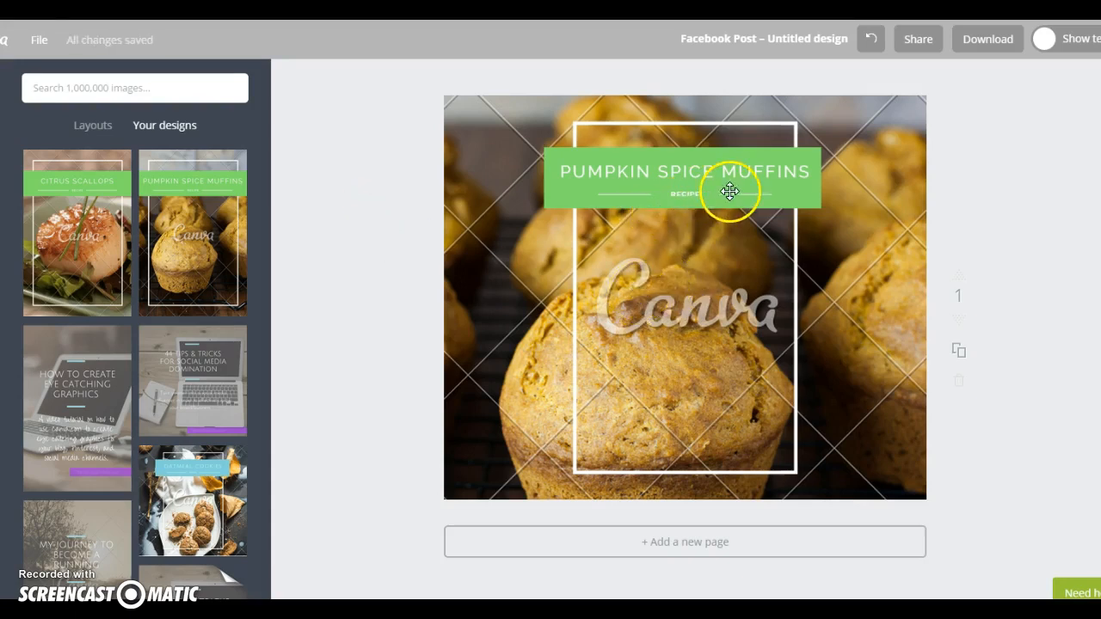
Step: Try the indigo, sky blue, violet and silver brand colors on the title banner, and return it to green
click(804, 191)
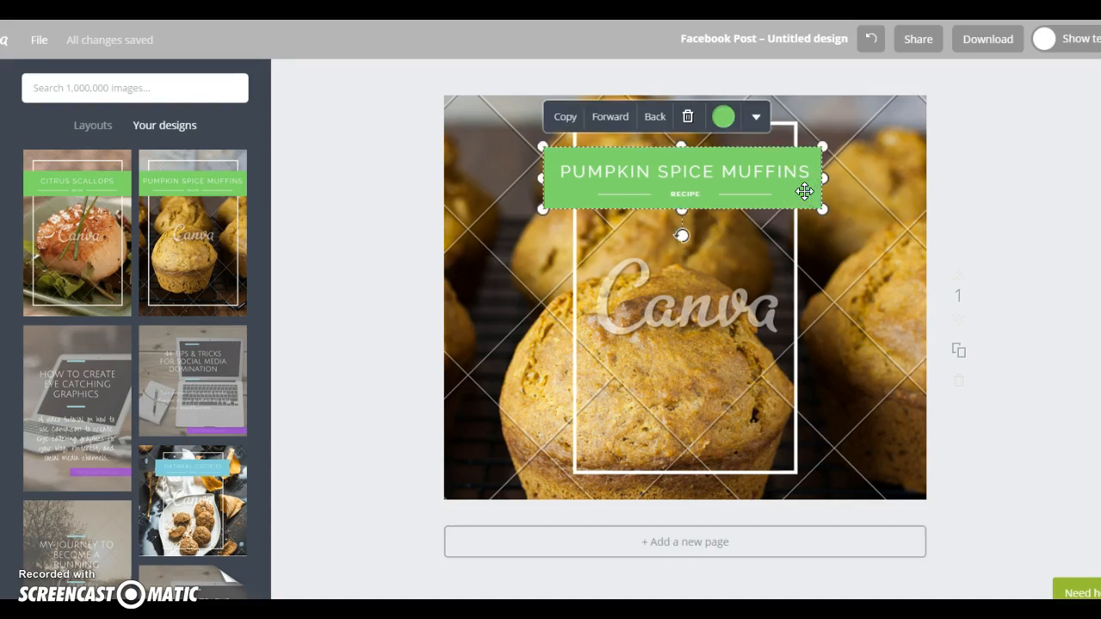
click(725, 117)
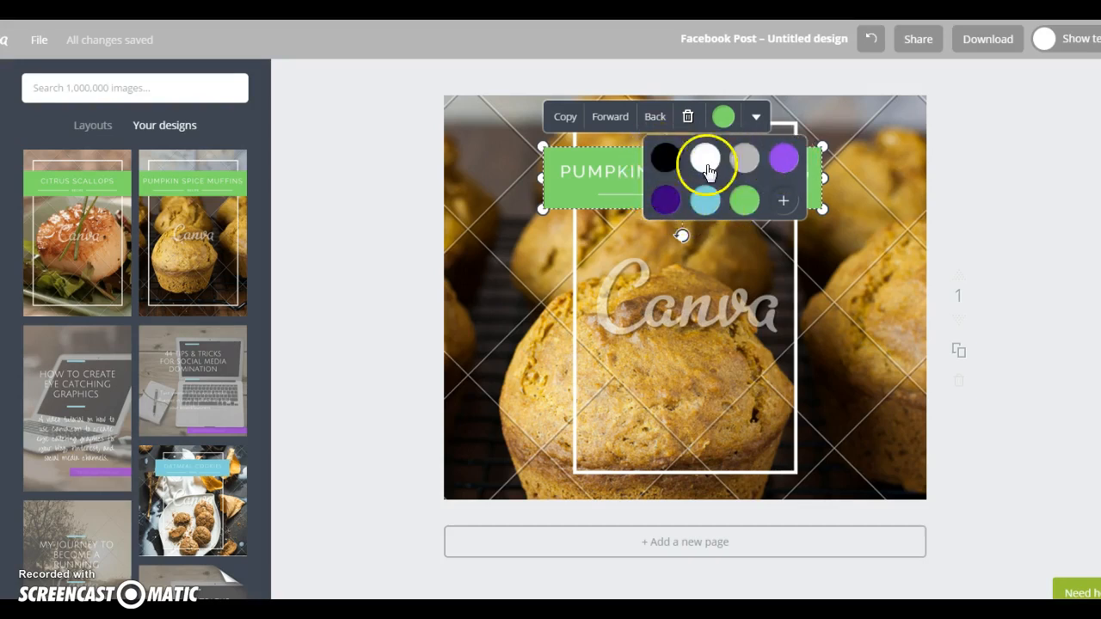
click(781, 205)
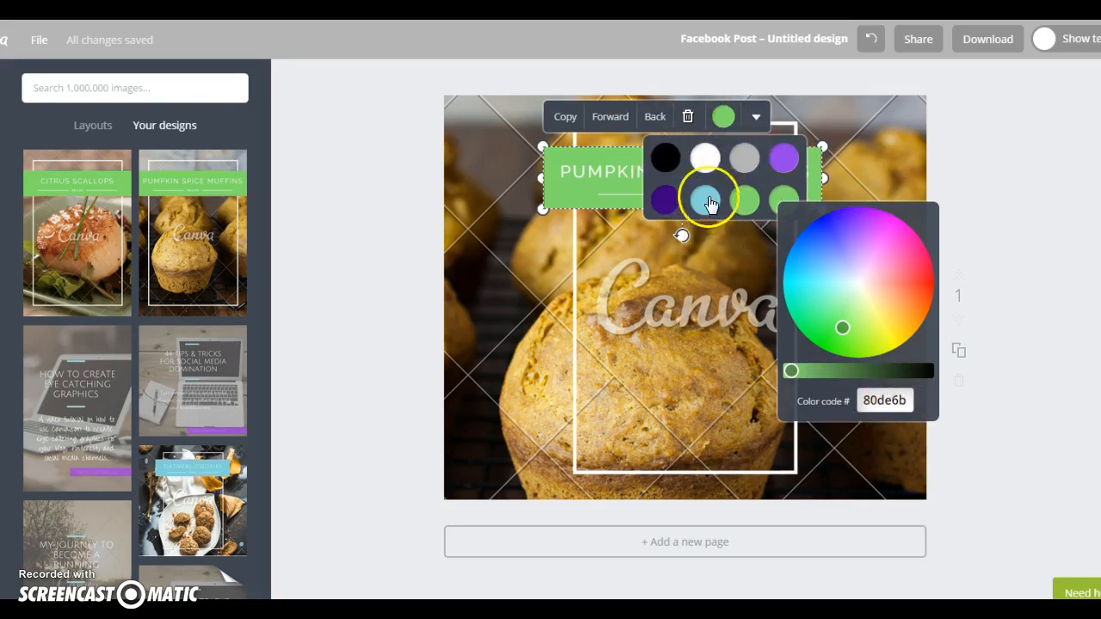
click(669, 202)
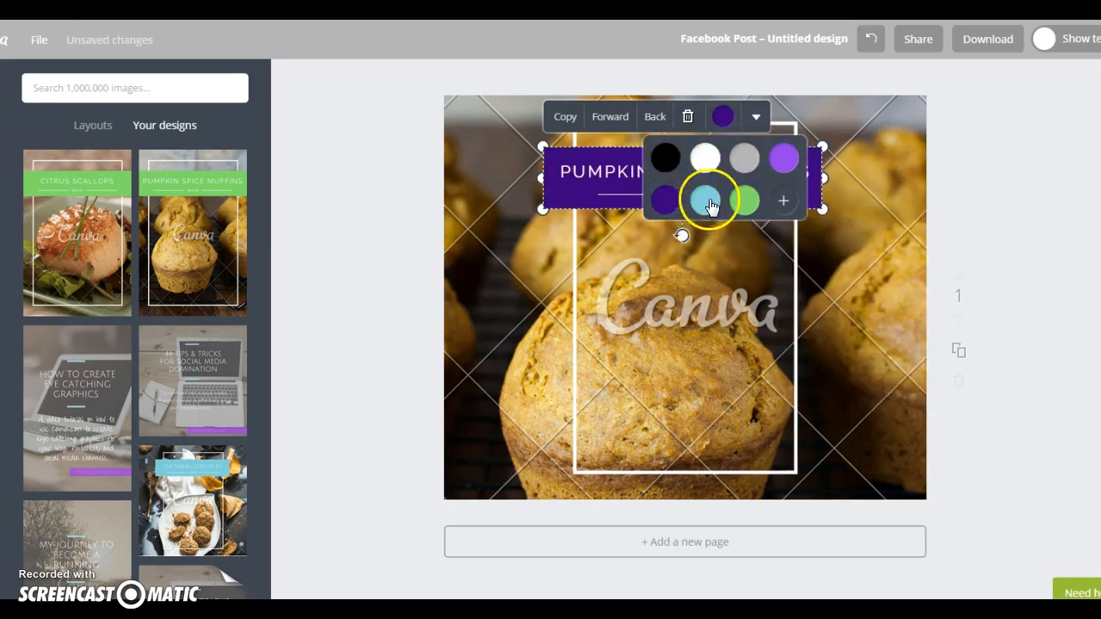
click(706, 204)
click(783, 162)
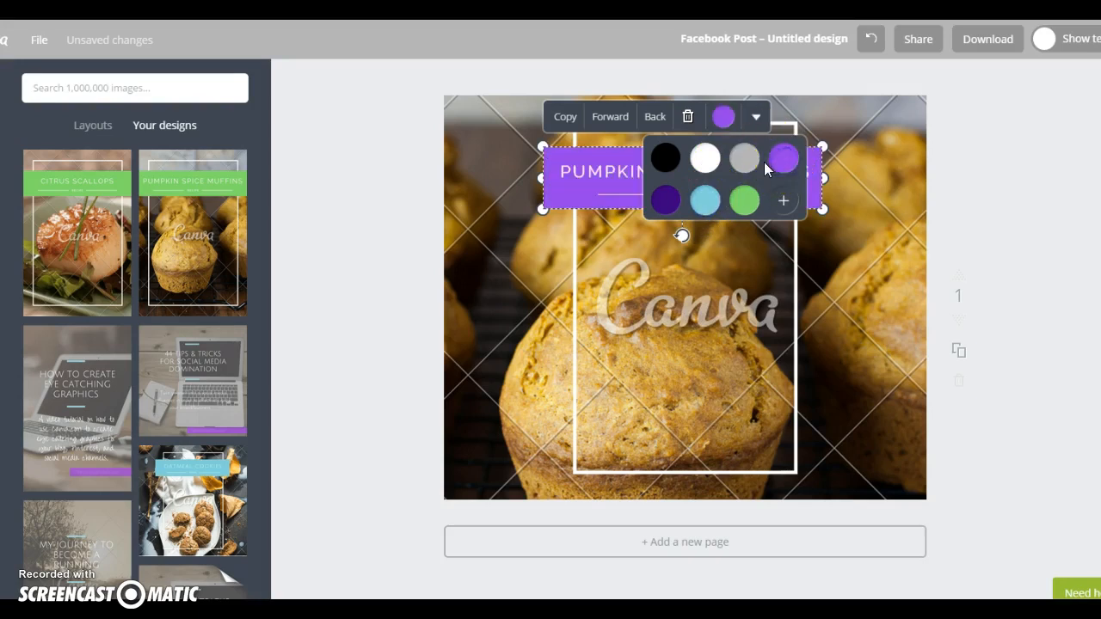
click(748, 163)
click(665, 206)
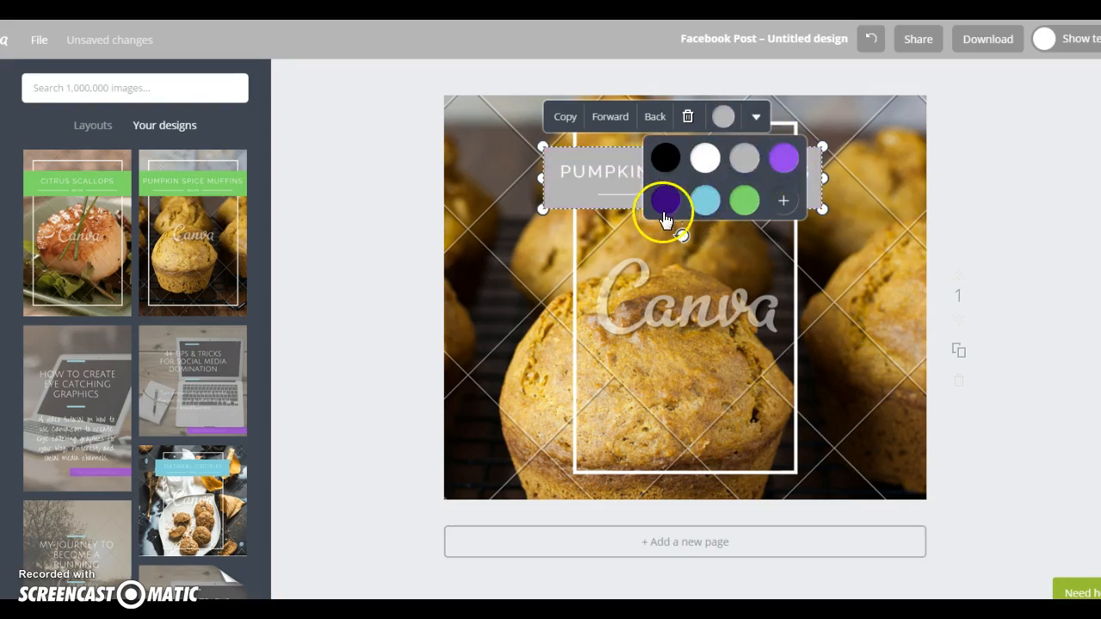
click(705, 201)
click(784, 161)
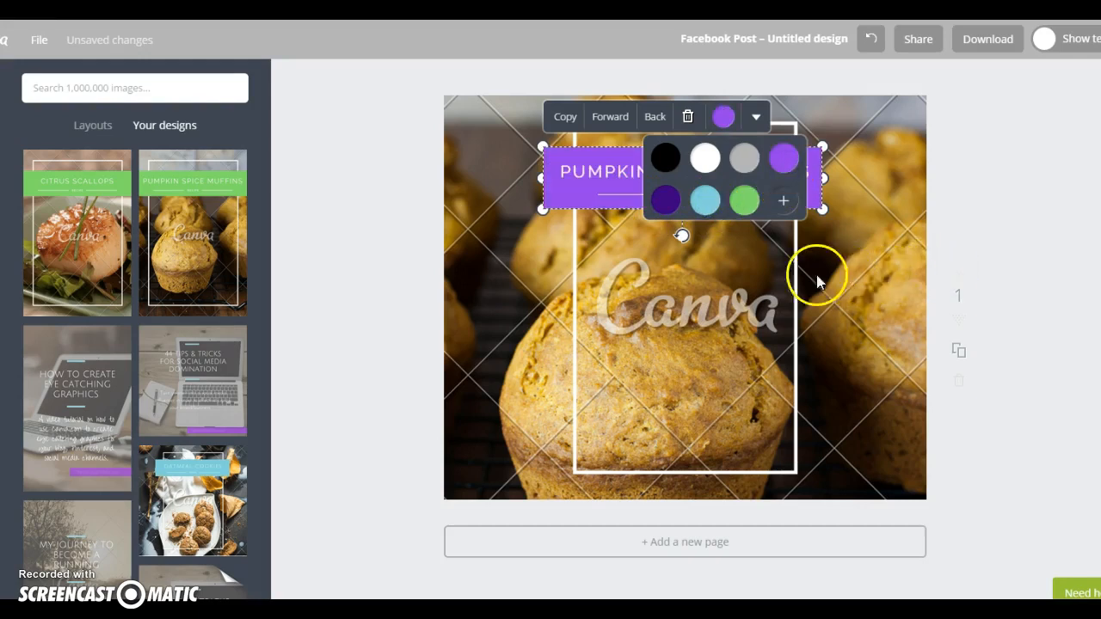
click(743, 202)
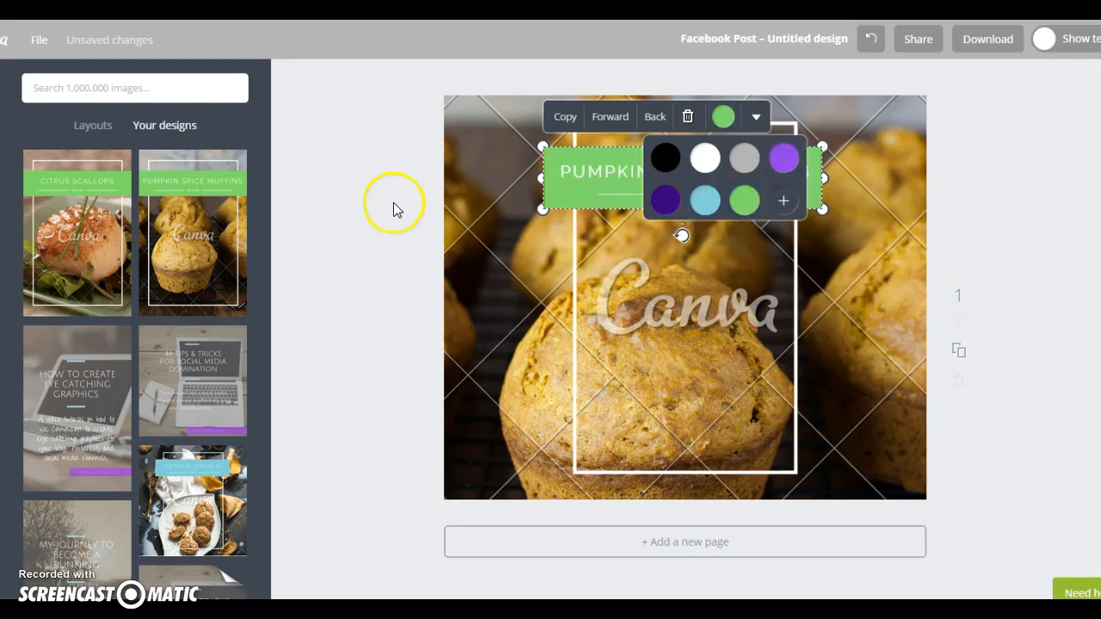
click(596, 148)
click(744, 197)
click(797, 275)
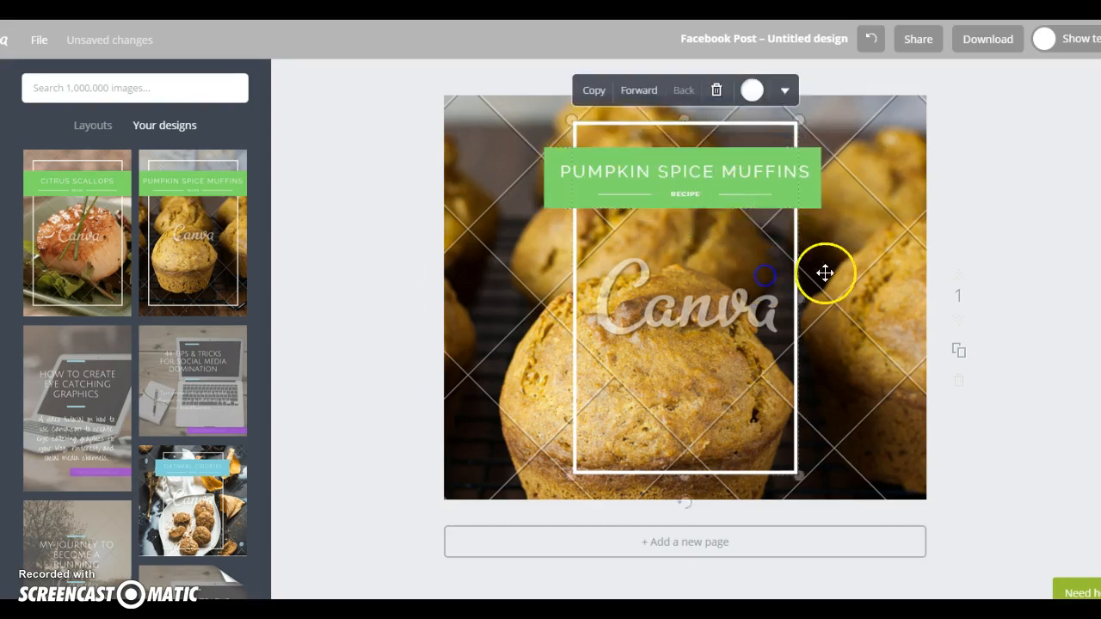
Step: Set the "PUMPKIN SPICE MUFFINS" title font to Julius Sans One and widen its text box on both sides to fit one line
double_click(806, 172)
click(567, 172)
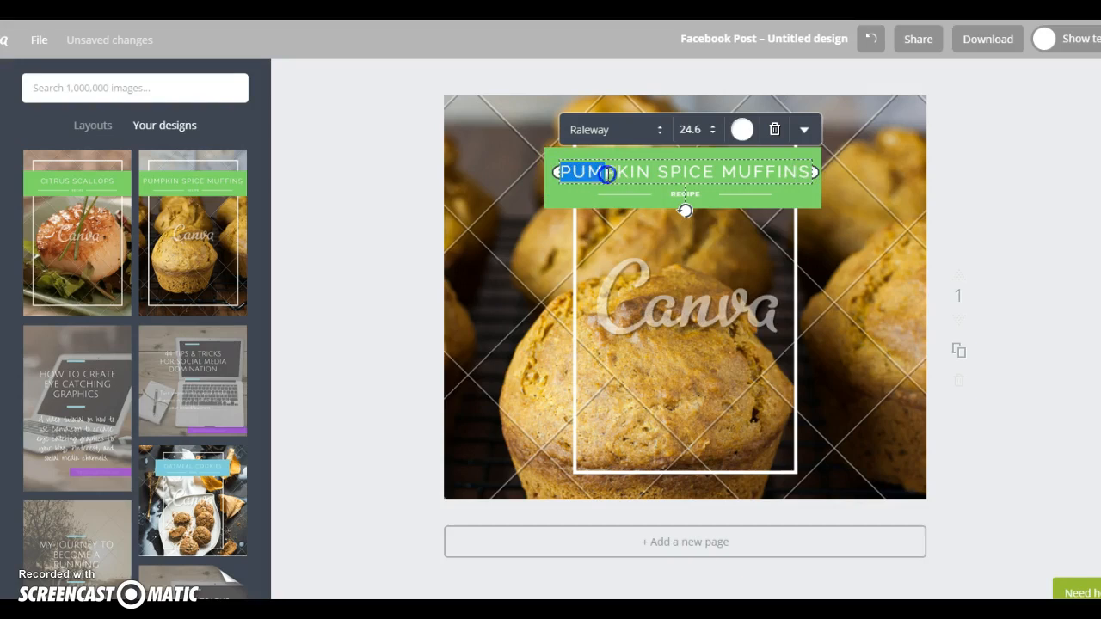
drag(607, 174, 800, 175)
click(661, 132)
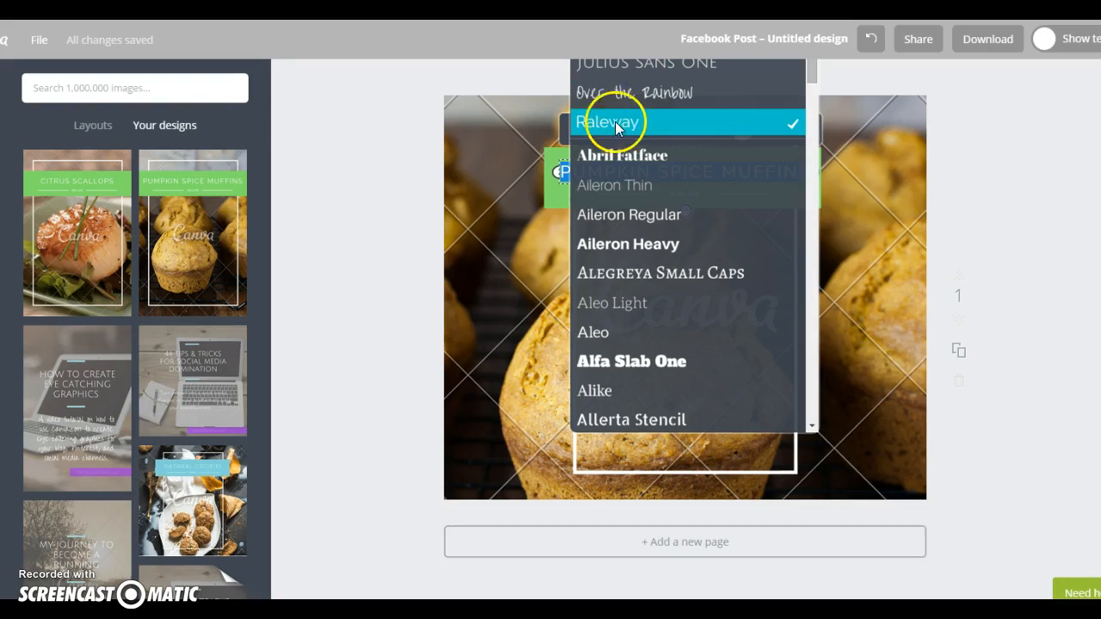
click(628, 73)
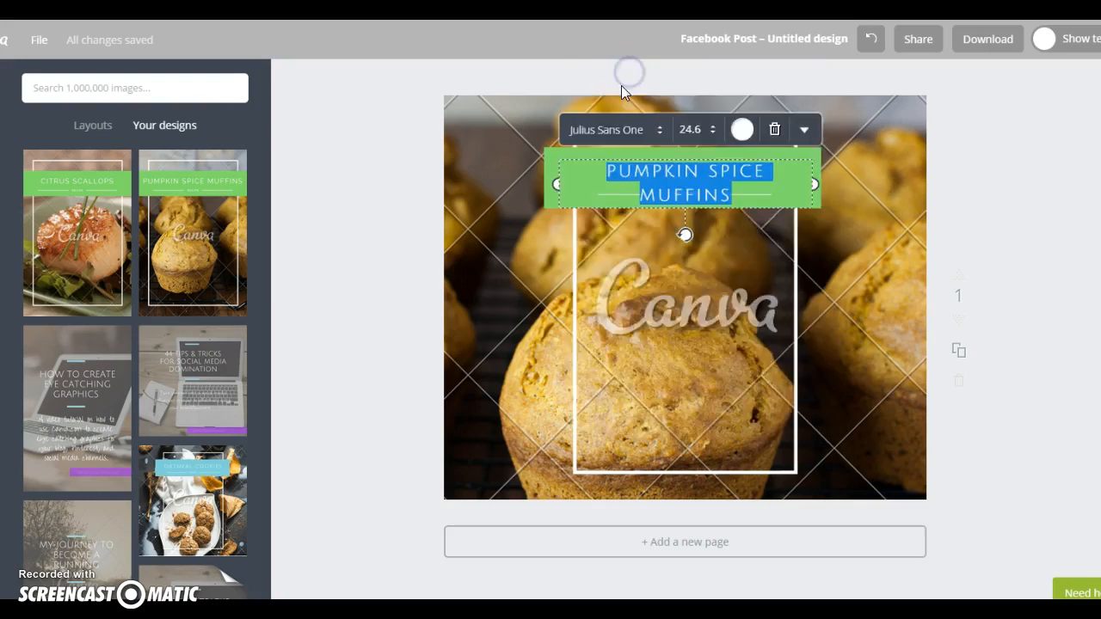
drag(815, 180, 855, 180)
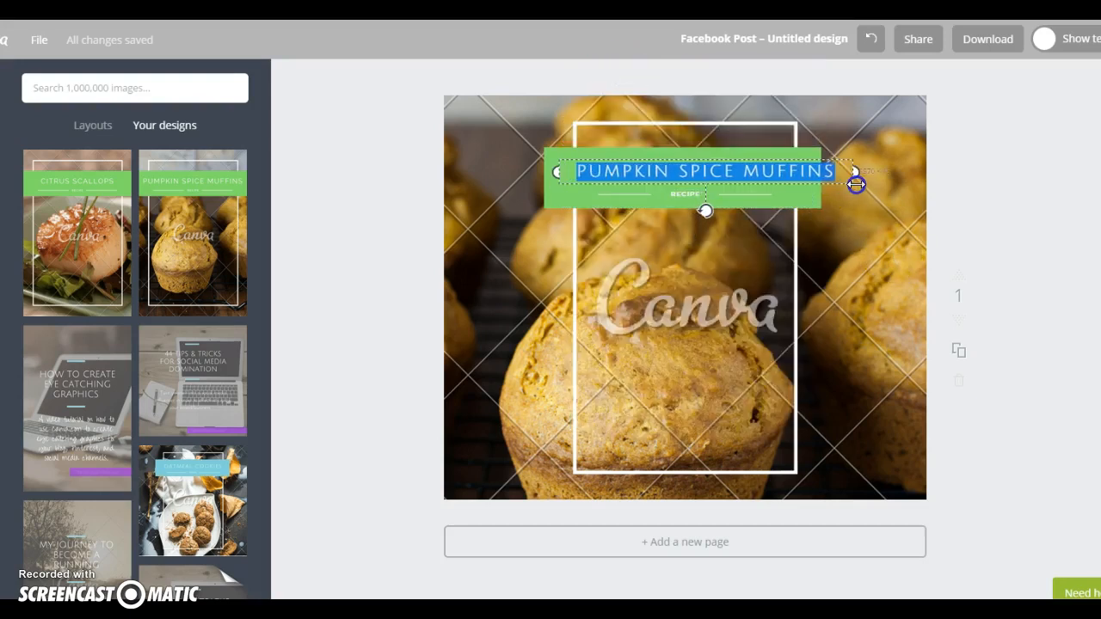
drag(555, 172, 528, 172)
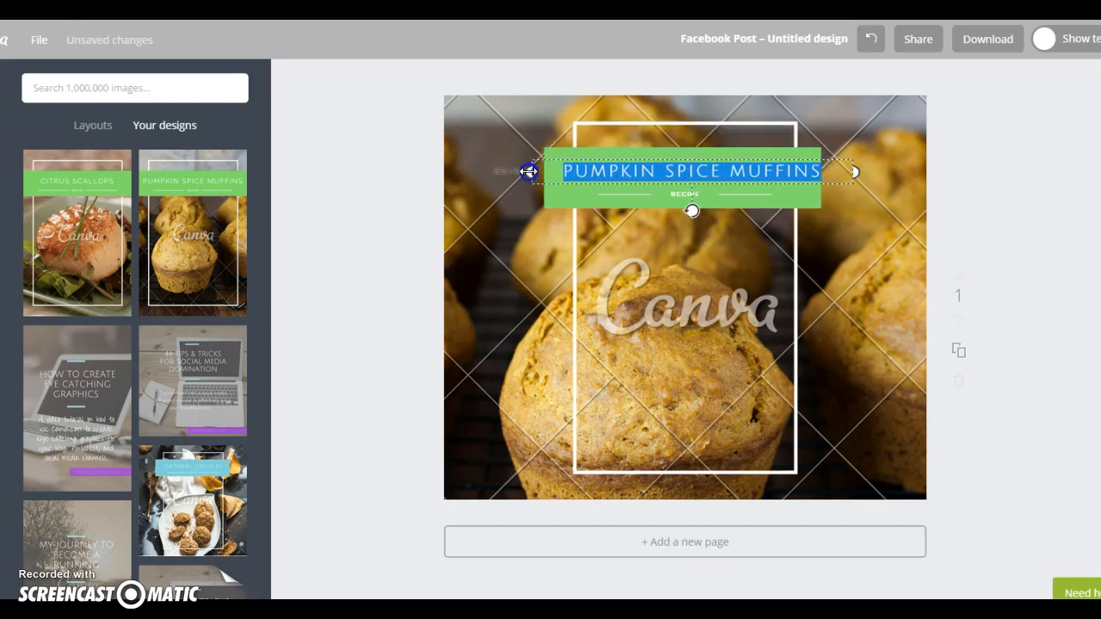
Step: Set the "PUMPKIN SPICE MUFFINS" title size to 32 and widen its text box on both sides to keep it on one line
click(683, 140)
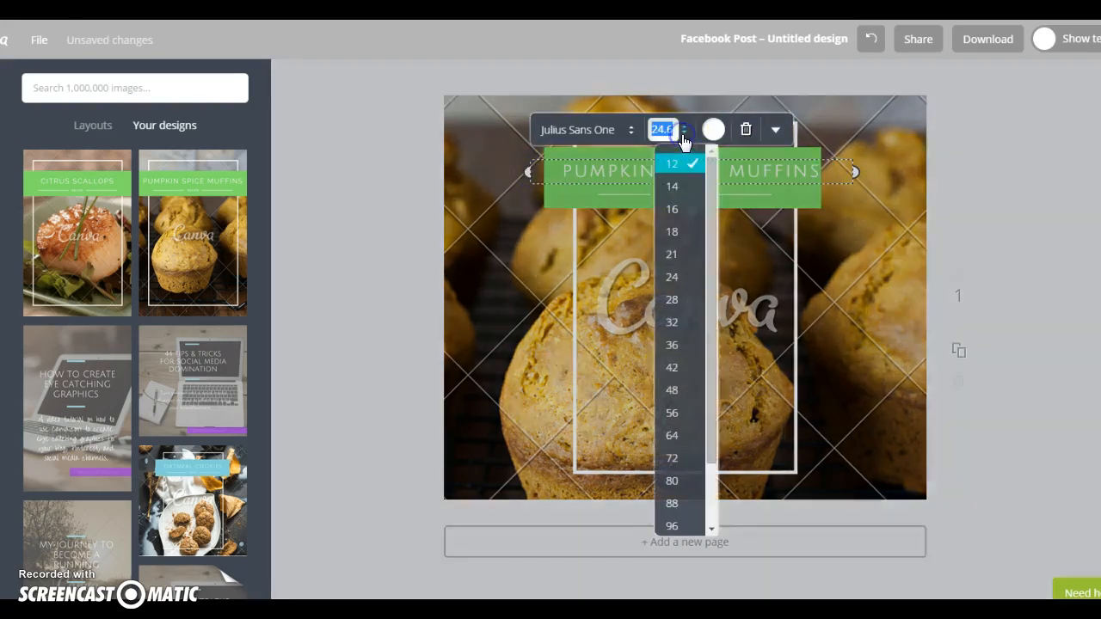
click(679, 318)
drag(853, 190, 915, 193)
click(568, 183)
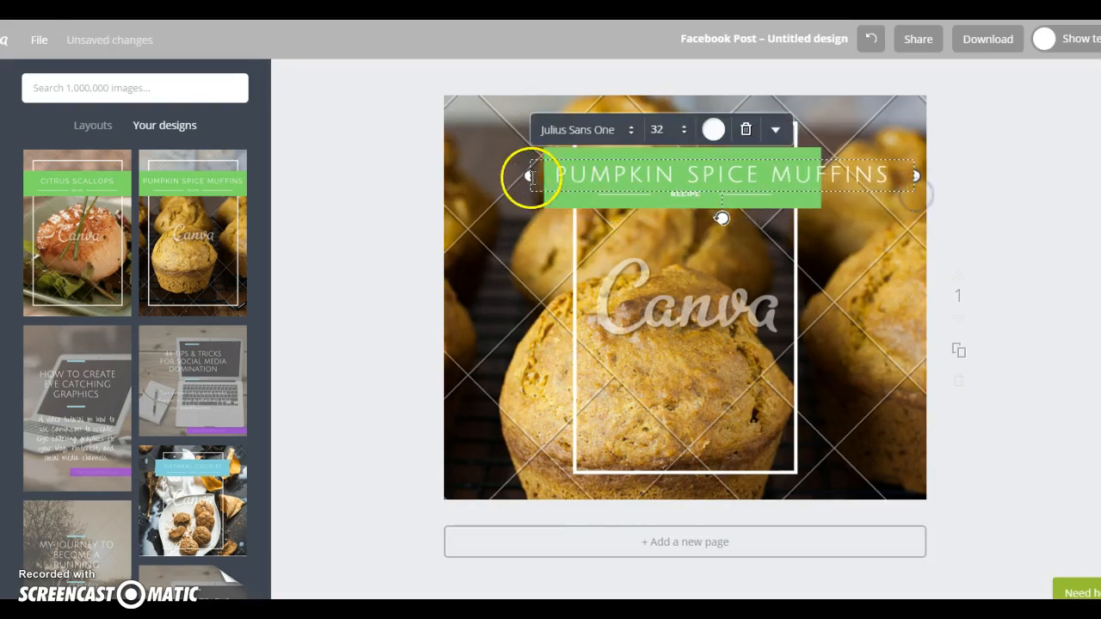
drag(529, 175, 479, 175)
click(845, 221)
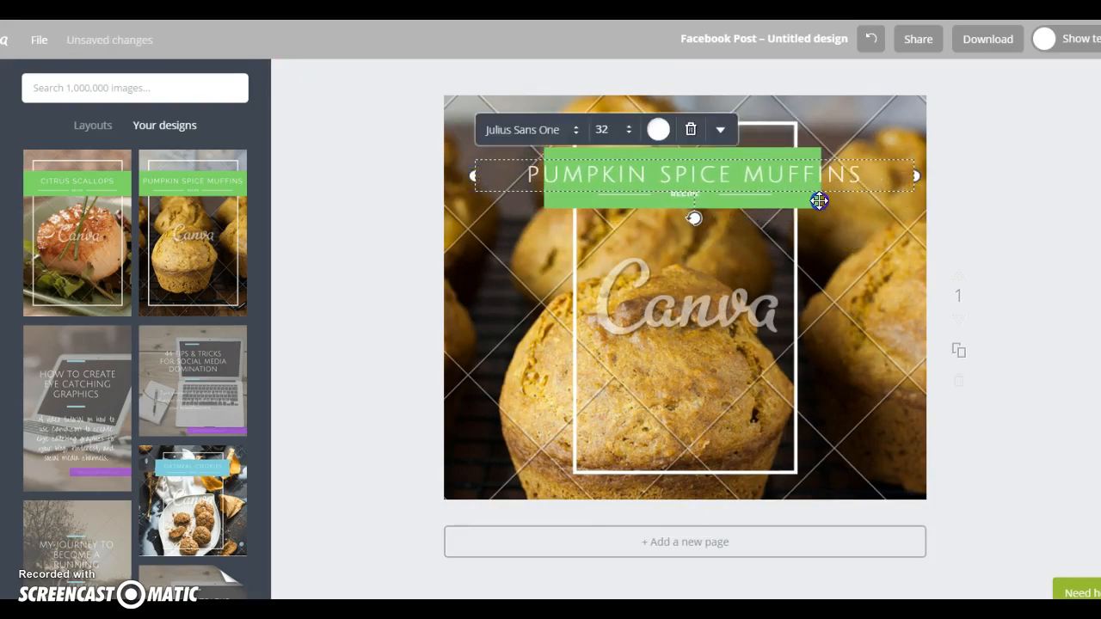
click(889, 328)
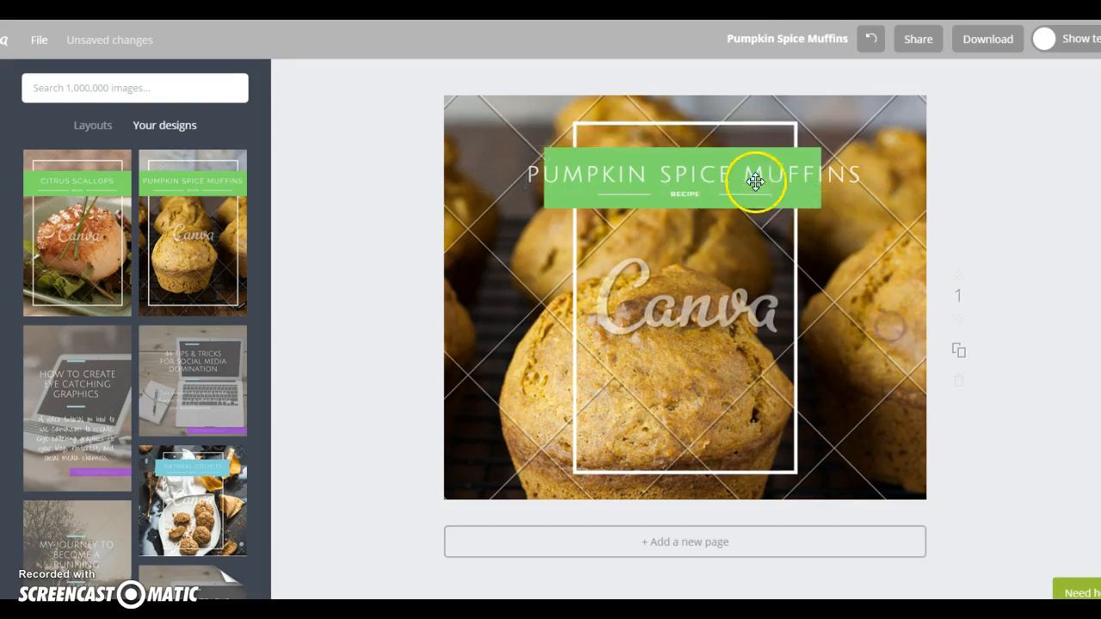
Step: Enlarge the green banner on both sides to cover the whole title, and shift it up so the text sits vertically centered
click(791, 197)
drag(828, 208, 886, 220)
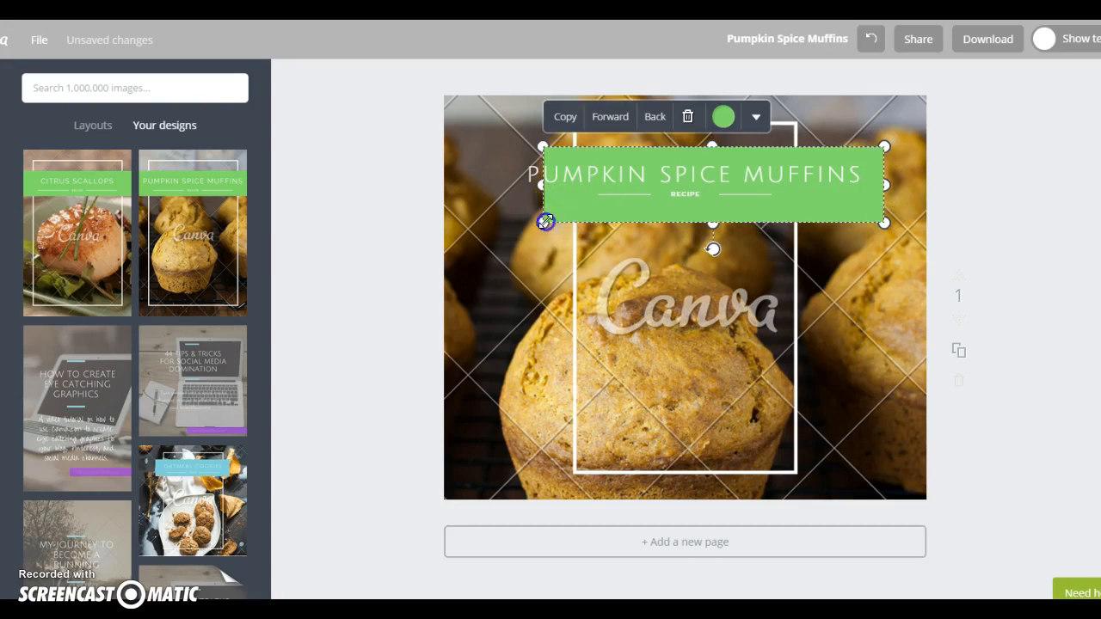
drag(545, 221, 492, 228)
drag(714, 214, 718, 202)
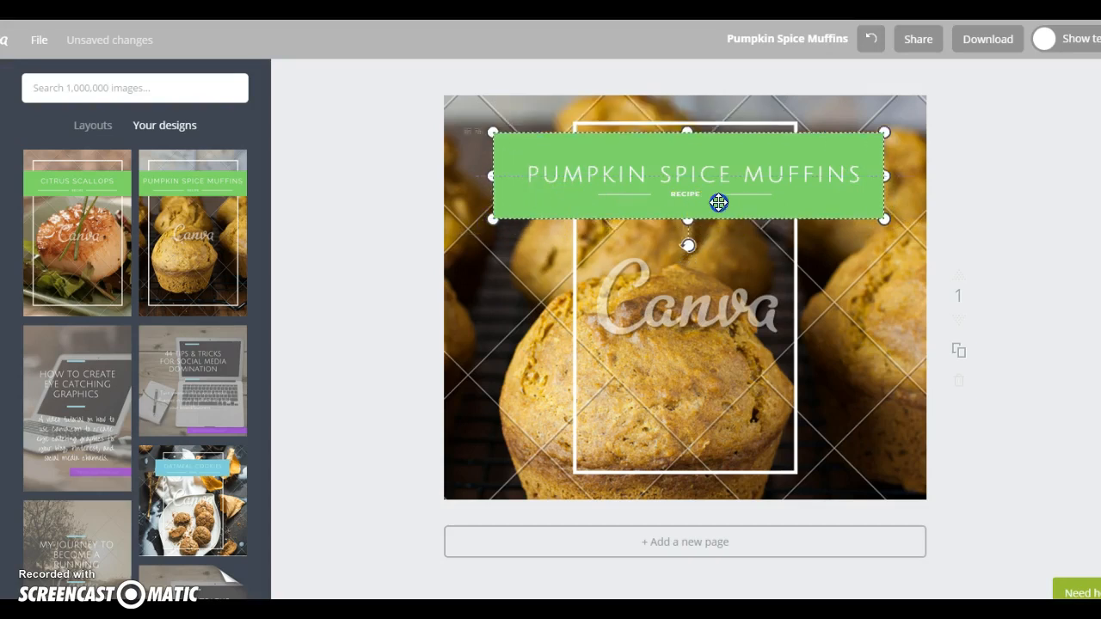
click(1039, 331)
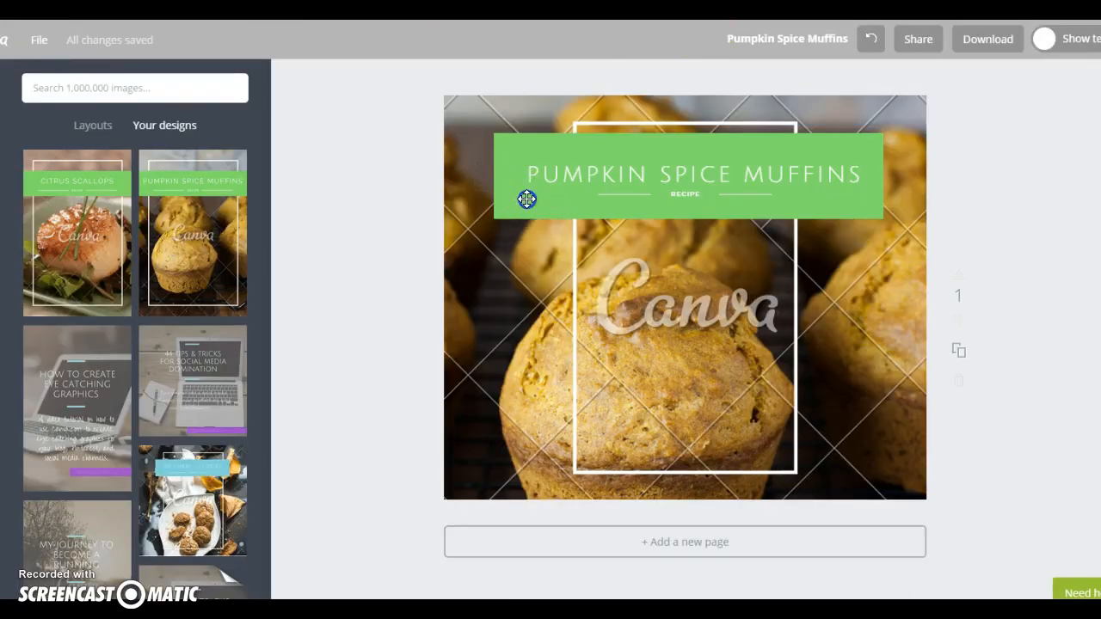
Step: Check the green banner's extra options and color choices, and the list of fonts available for the title
click(526, 199)
click(705, 103)
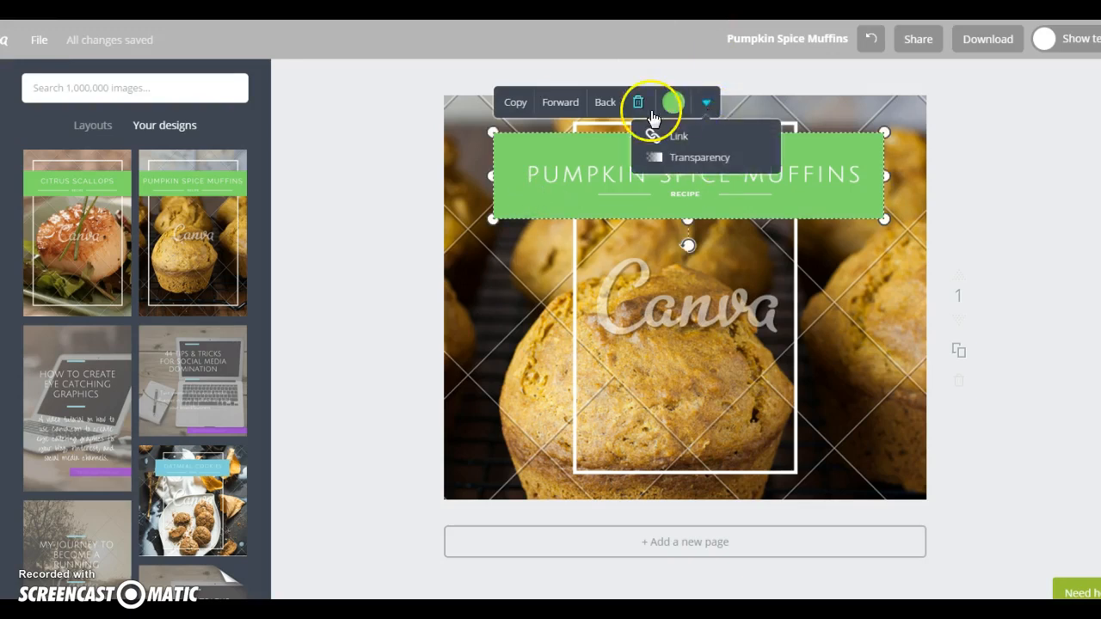
click(672, 104)
click(882, 348)
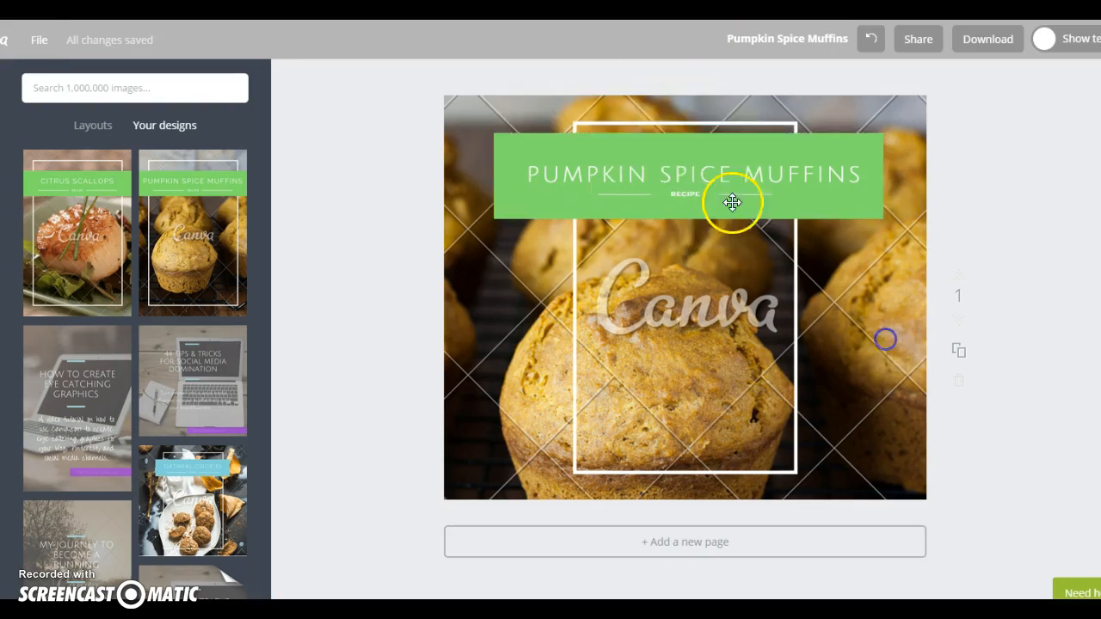
click(720, 179)
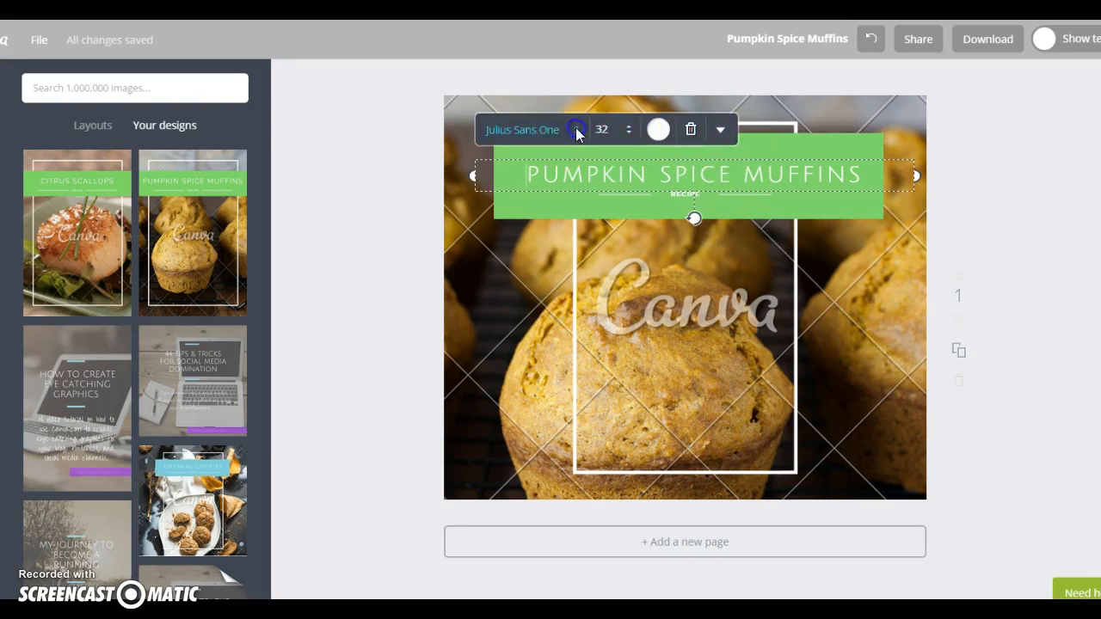
click(561, 139)
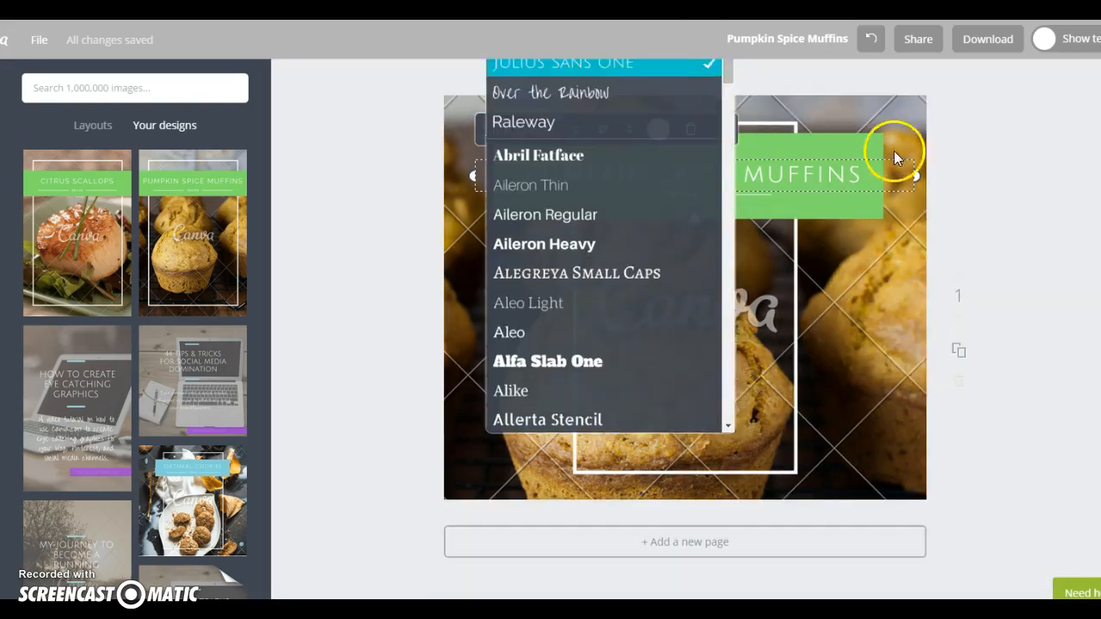
click(969, 150)
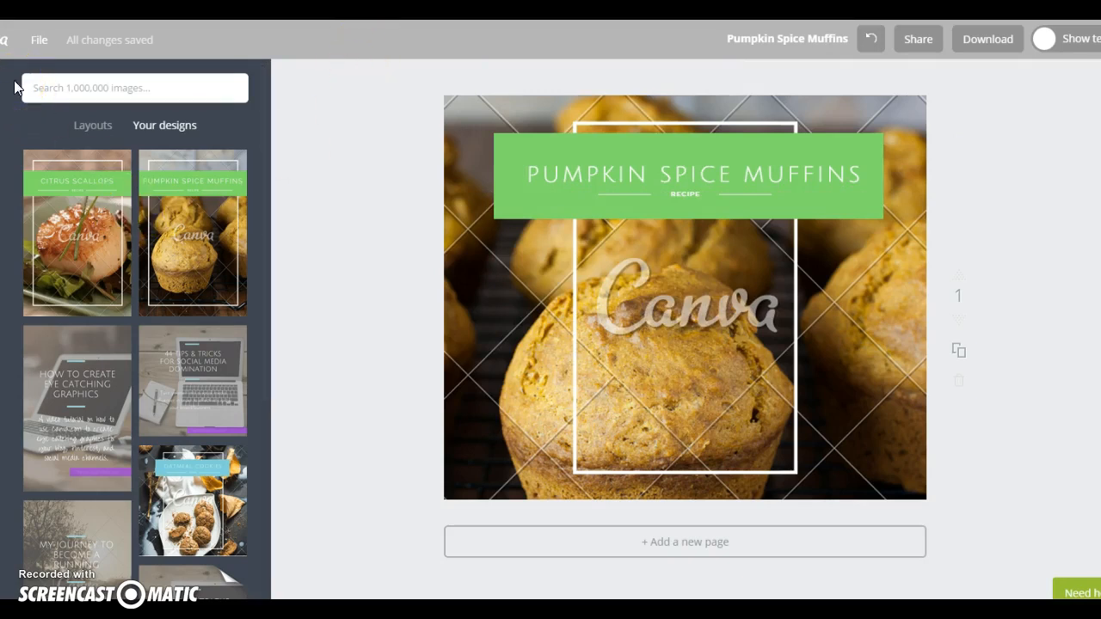
Step: Change the muffins design's dimensions to the Twitter Post format
click(40, 41)
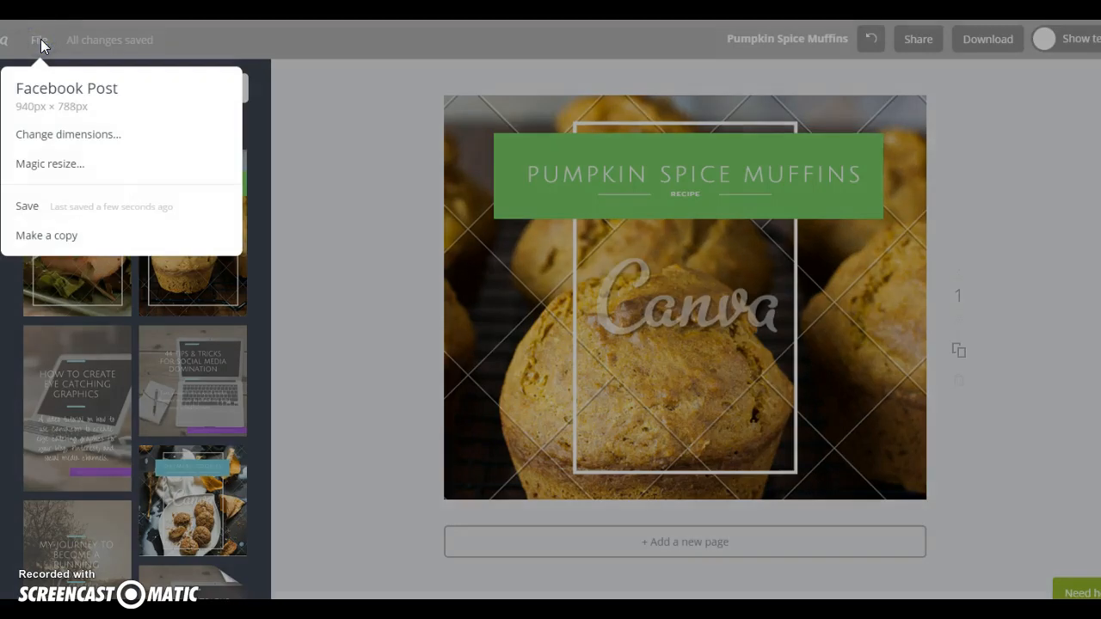
click(60, 137)
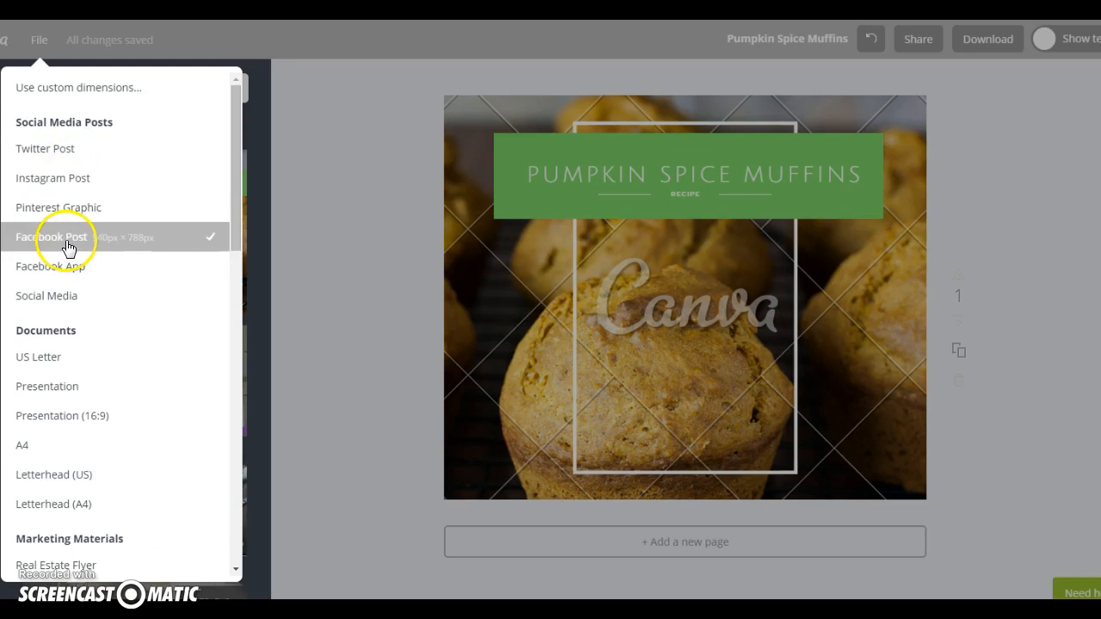
click(122, 164)
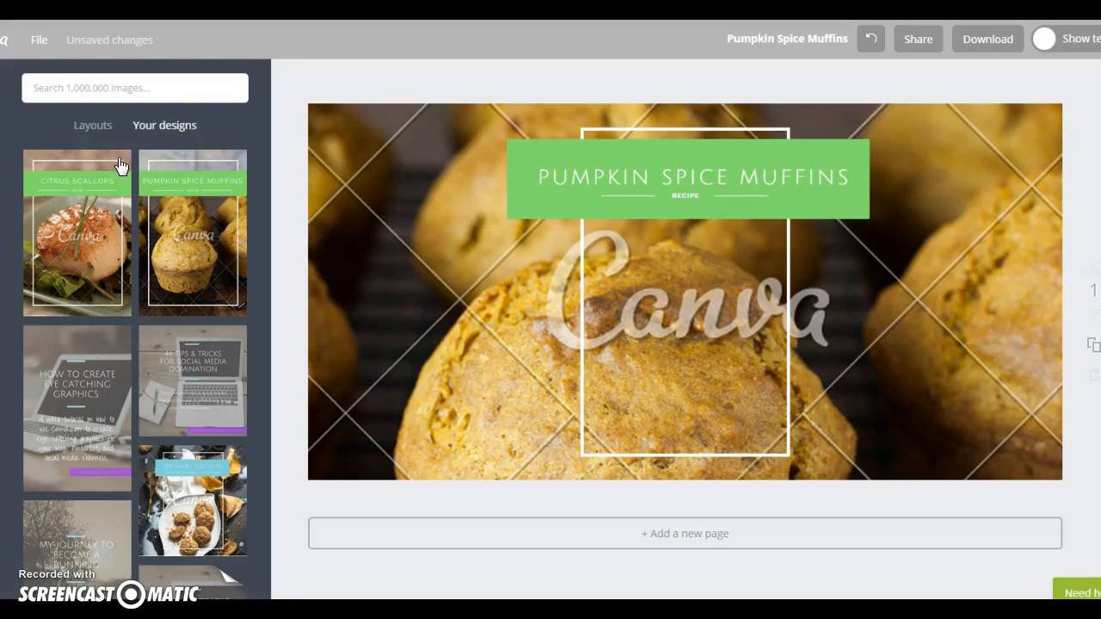
Step: Change the muffins design's dimensions to the US Letter format
click(43, 45)
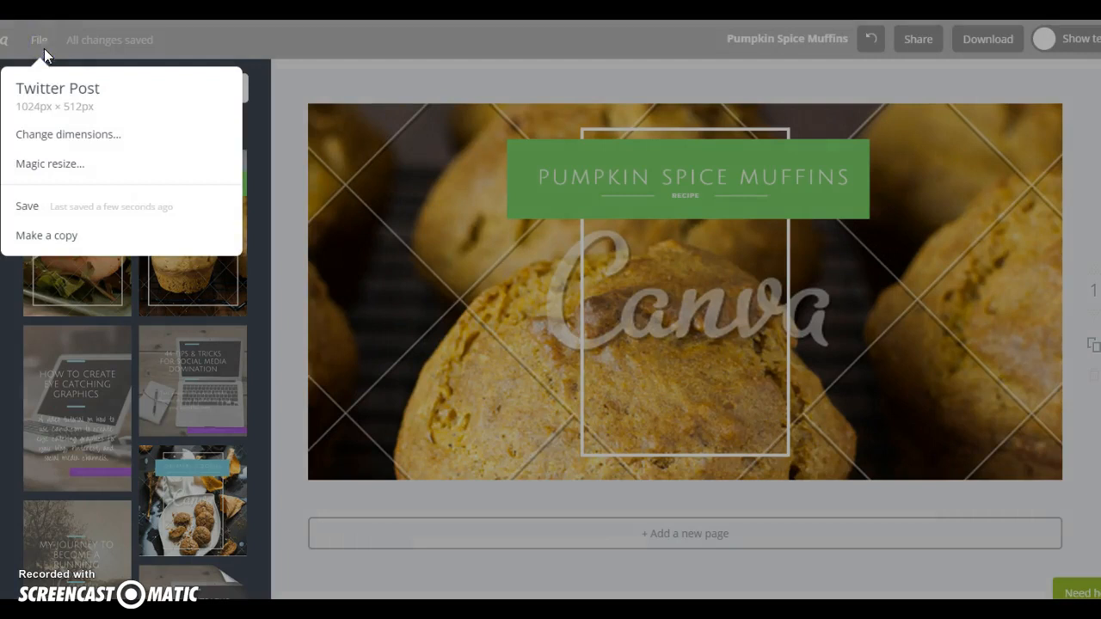
click(59, 138)
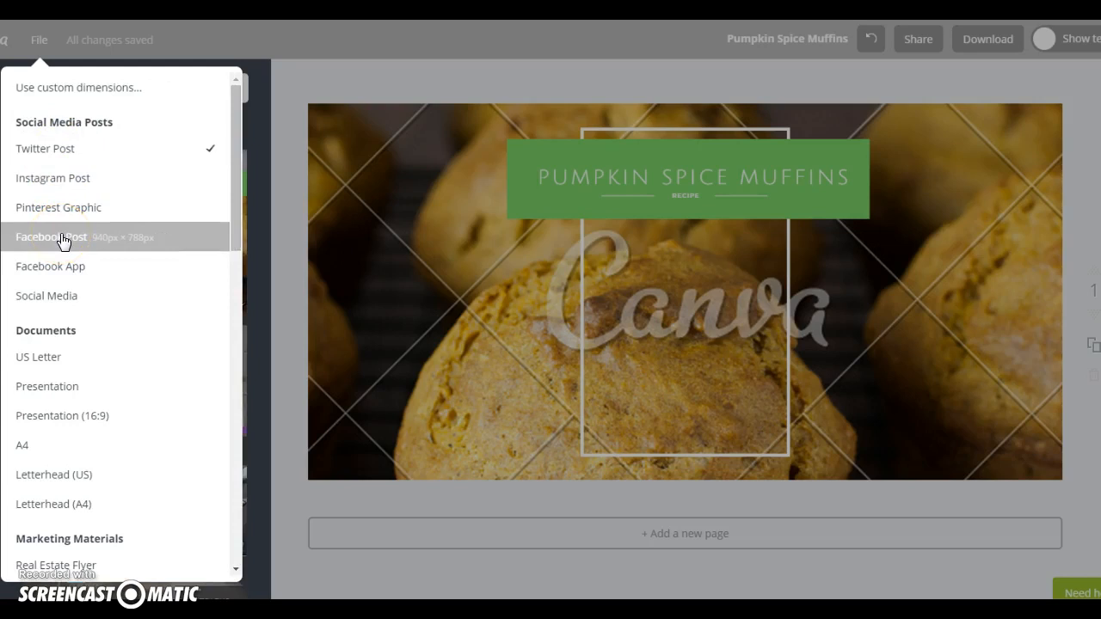
click(51, 366)
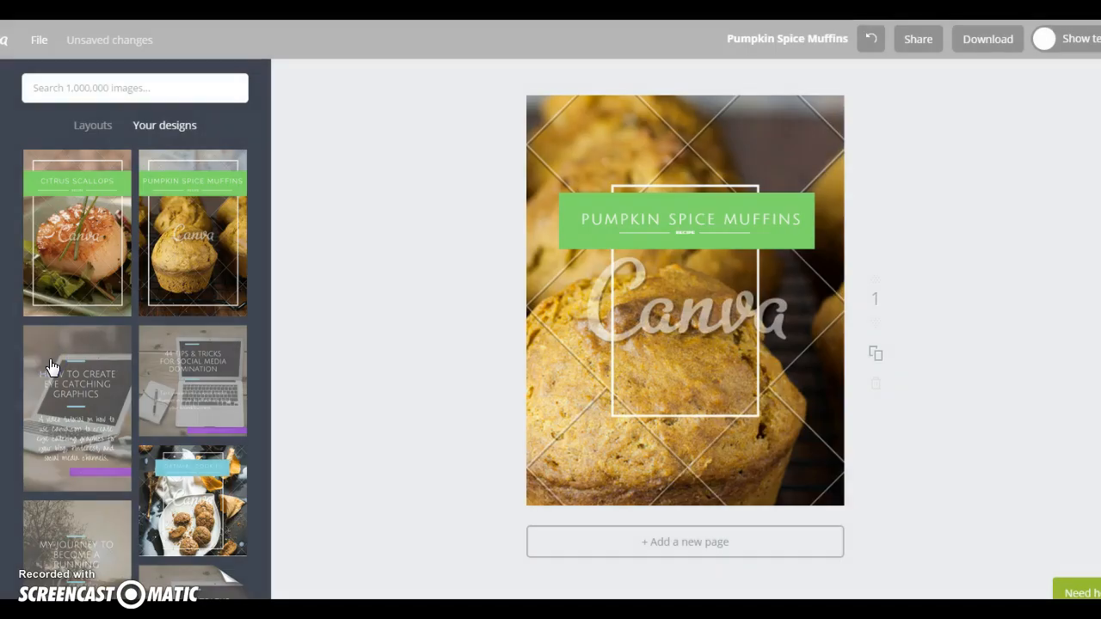
Step: Change the muffins design's dimensions to the Twitter Header format
click(32, 50)
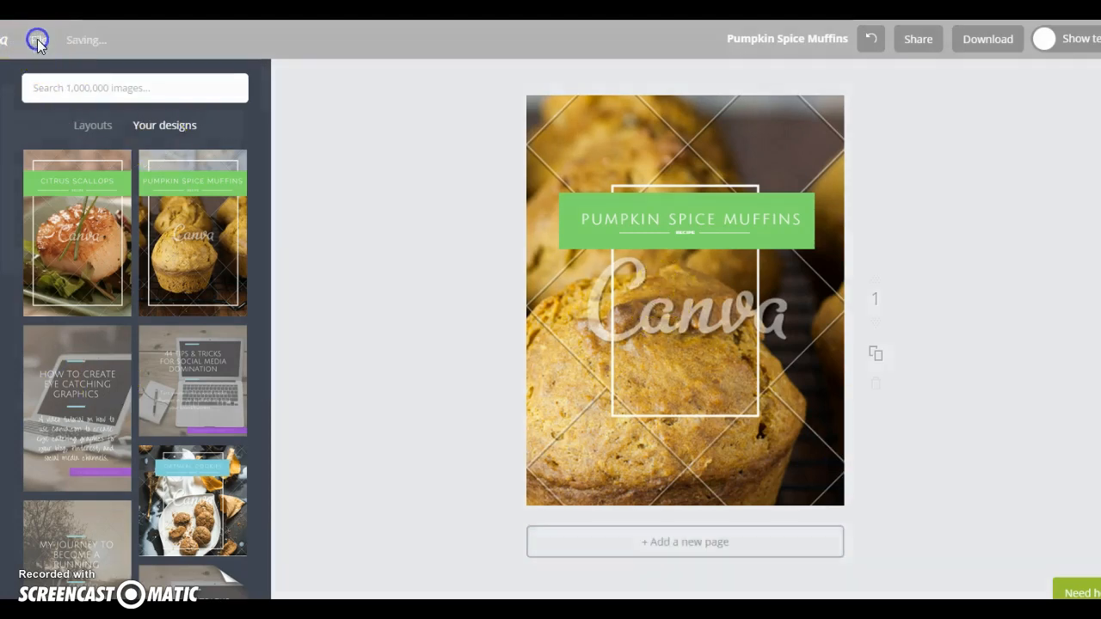
click(60, 137)
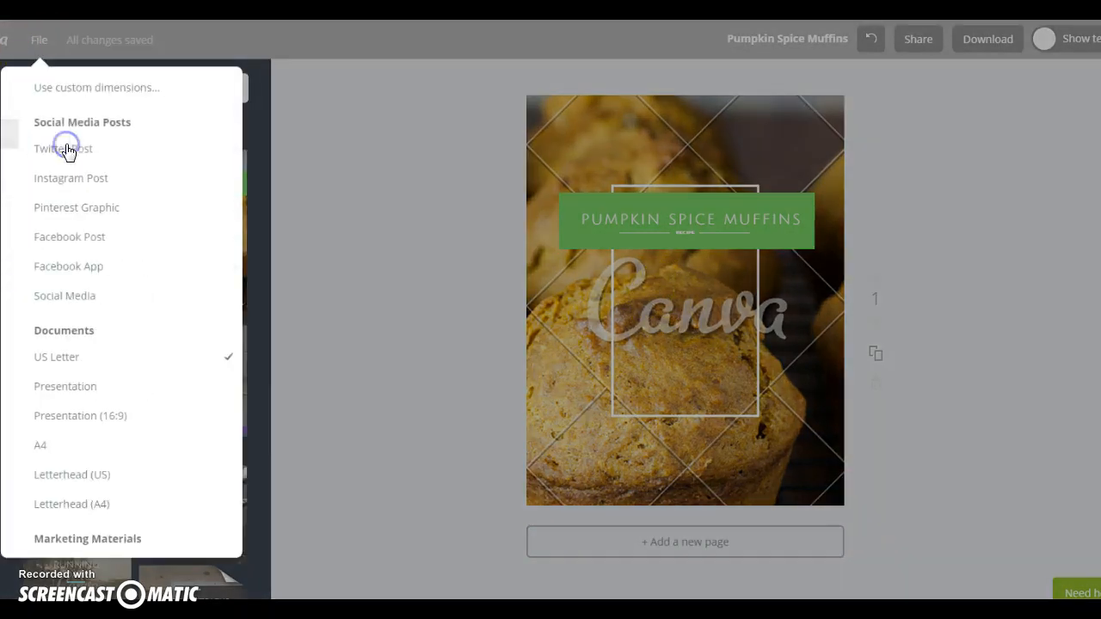
drag(230, 219, 239, 410)
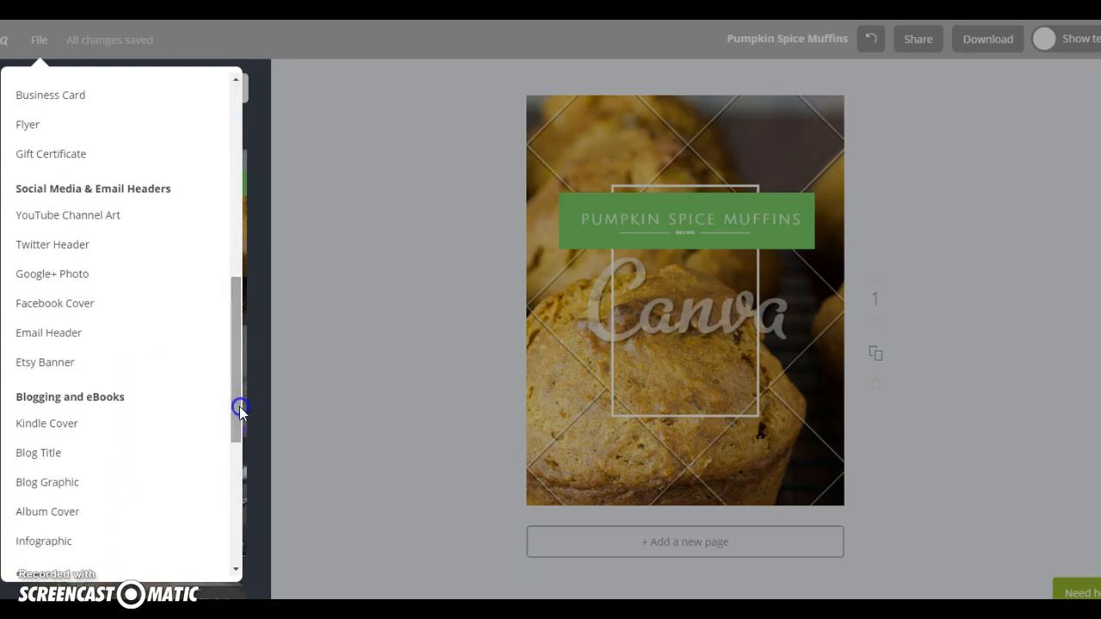
click(89, 248)
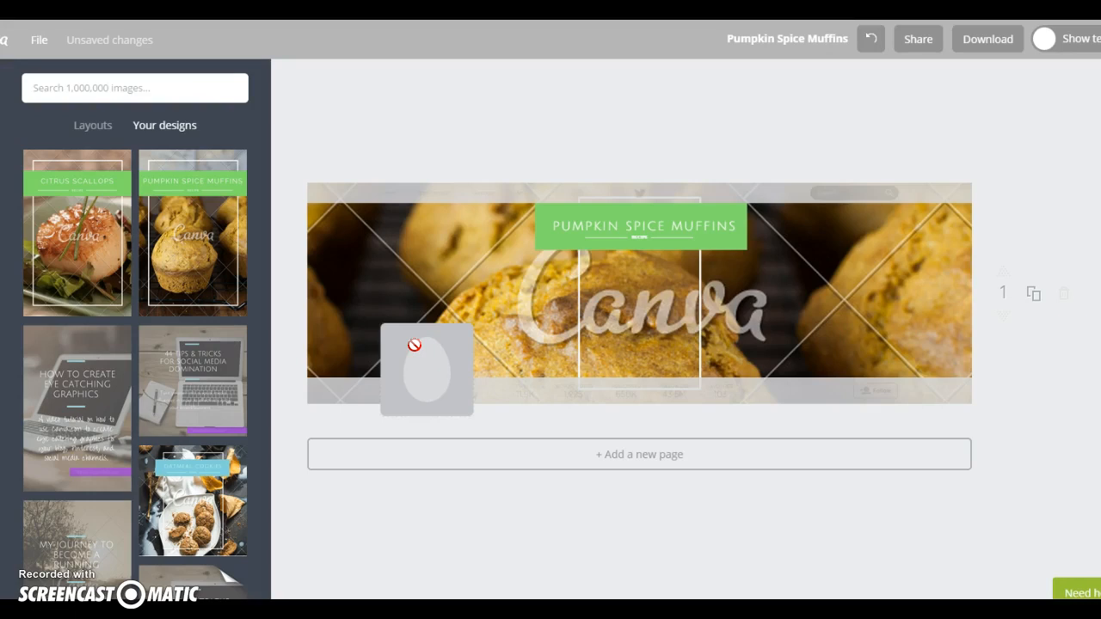
click(432, 299)
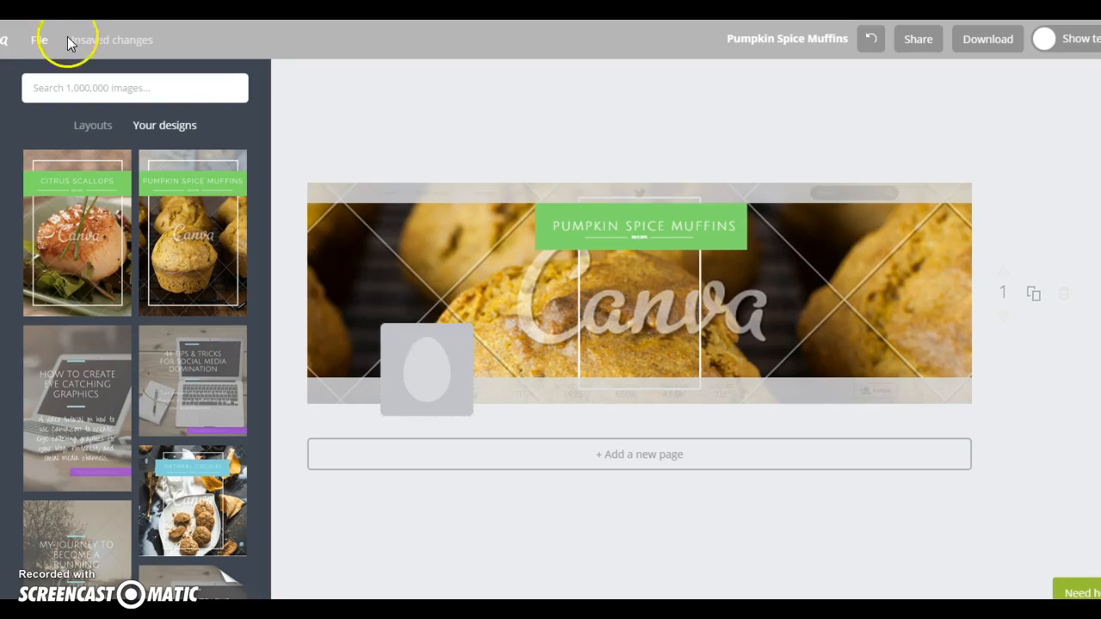
Step: Change the design's dimensions to the Facebook Cover format
click(40, 39)
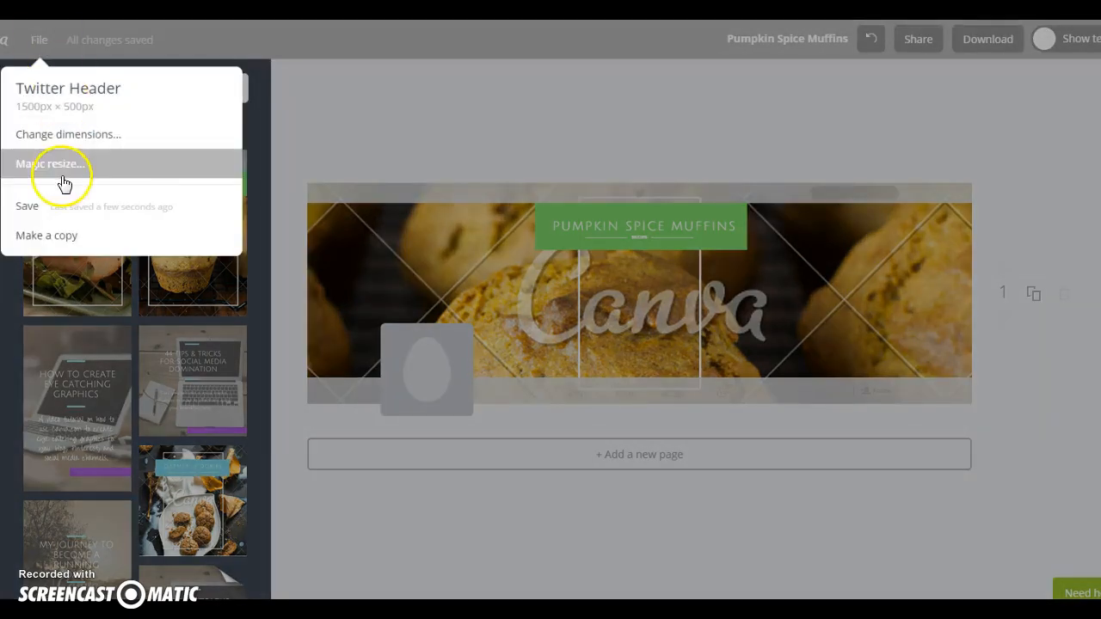
click(67, 138)
drag(233, 187, 234, 365)
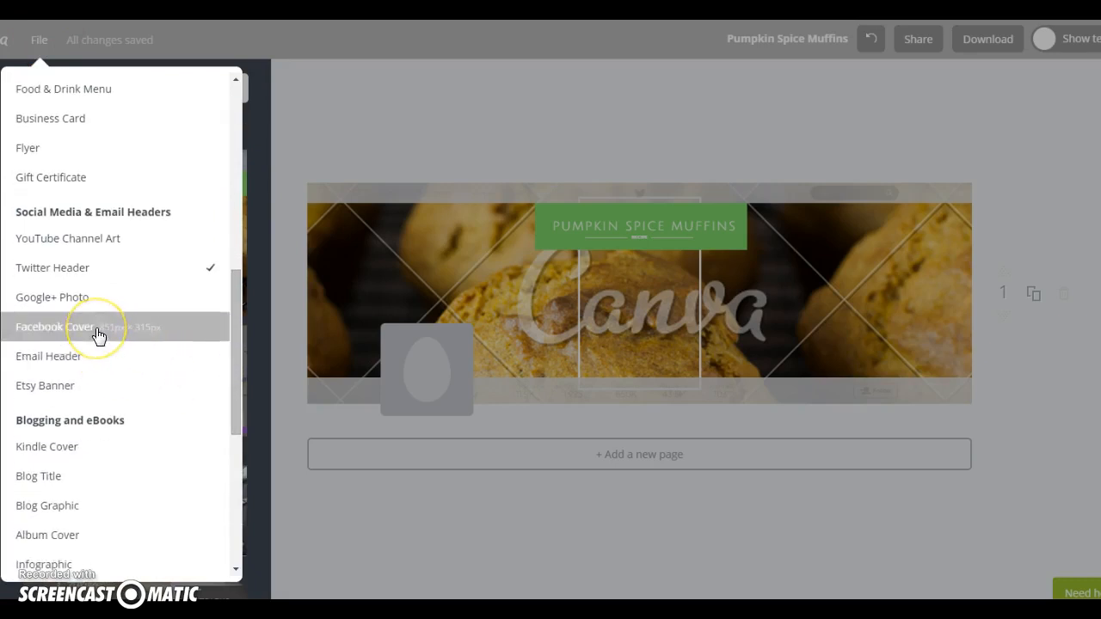
click(97, 330)
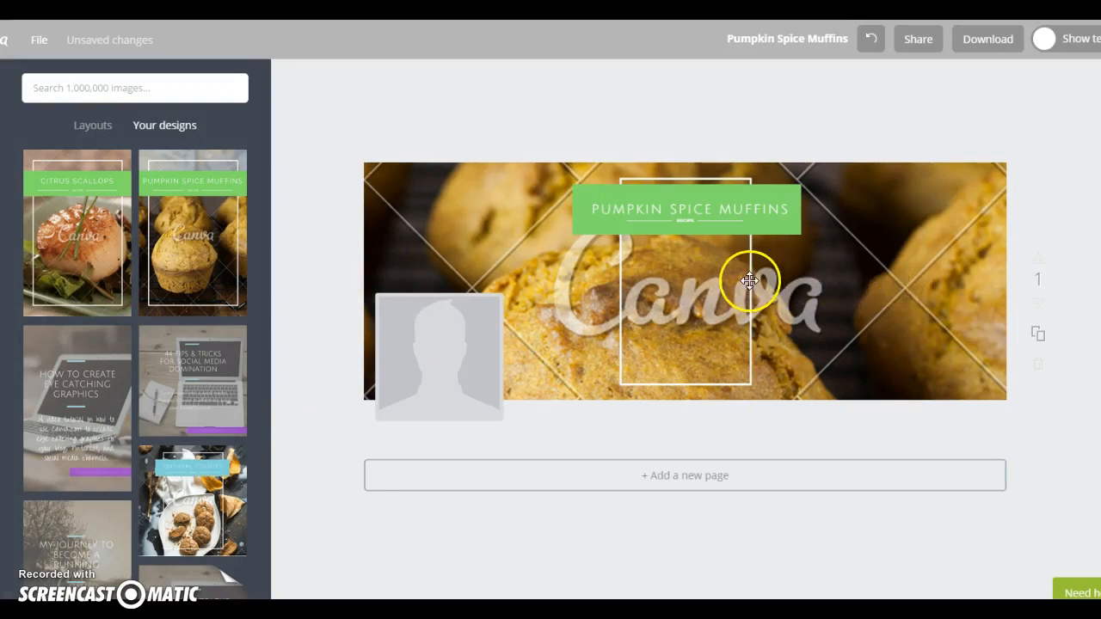
Step: Widen the green banner behind "PUMPKIN SPICE MUFFINS" on both sides to span most of the cover
click(771, 226)
drag(799, 209, 909, 209)
drag(575, 210, 407, 209)
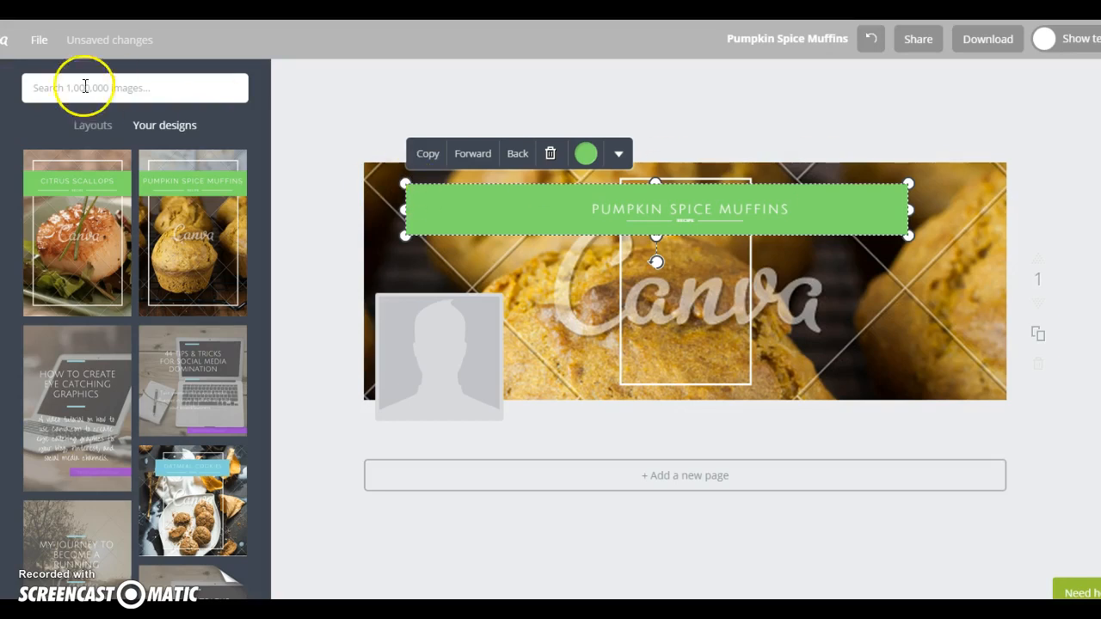
Step: Look through the available layouts, and apply the saved Citrus Scallops design to the Facebook cover page
click(85, 129)
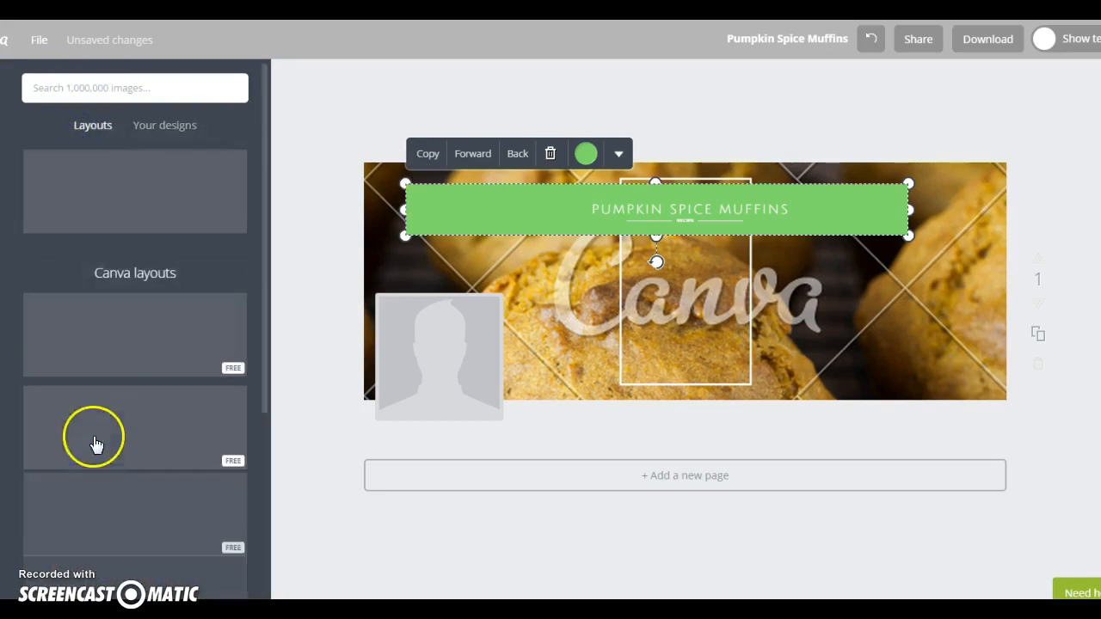
drag(266, 233, 248, 170)
click(183, 126)
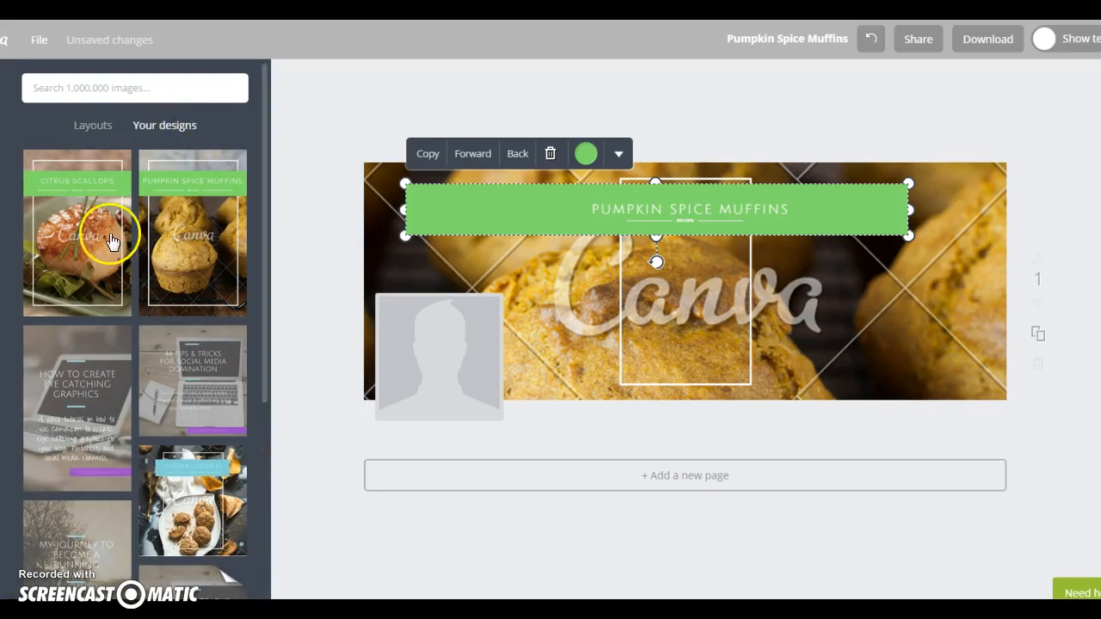
drag(86, 226, 659, 263)
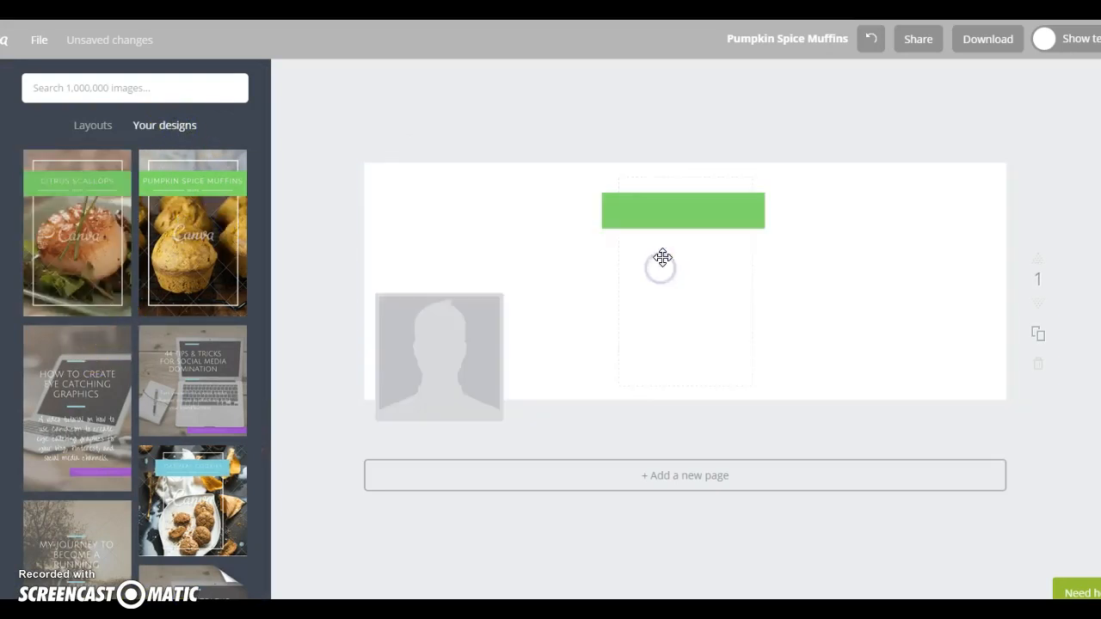
Step: Stretch the white rectangular frame on both sides to span most of the cover's width
click(745, 283)
drag(747, 282, 948, 277)
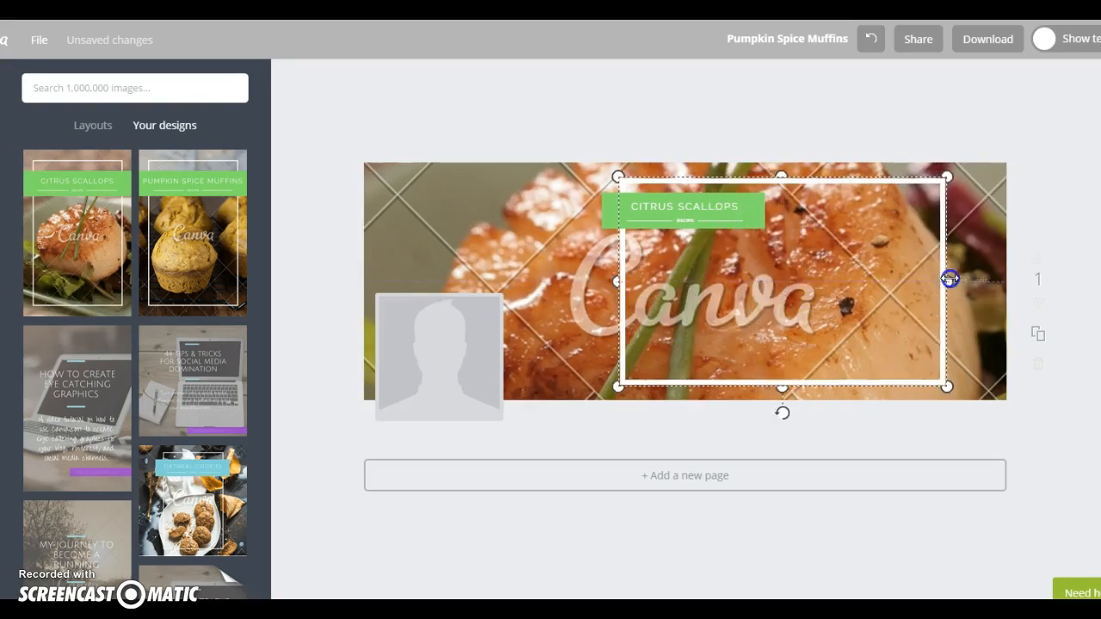
drag(621, 281, 396, 270)
Step: Widen the green "CITRUS SCALLOPS" banner on both sides to nearly fill the width of the white frame
click(730, 216)
drag(764, 215, 923, 212)
drag(601, 211, 419, 210)
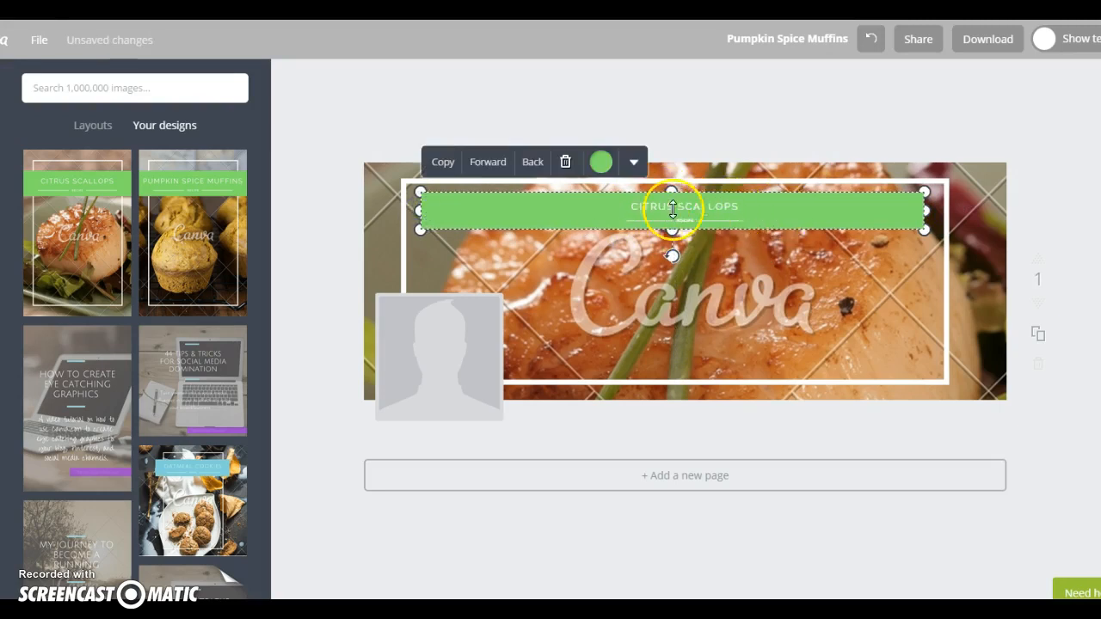